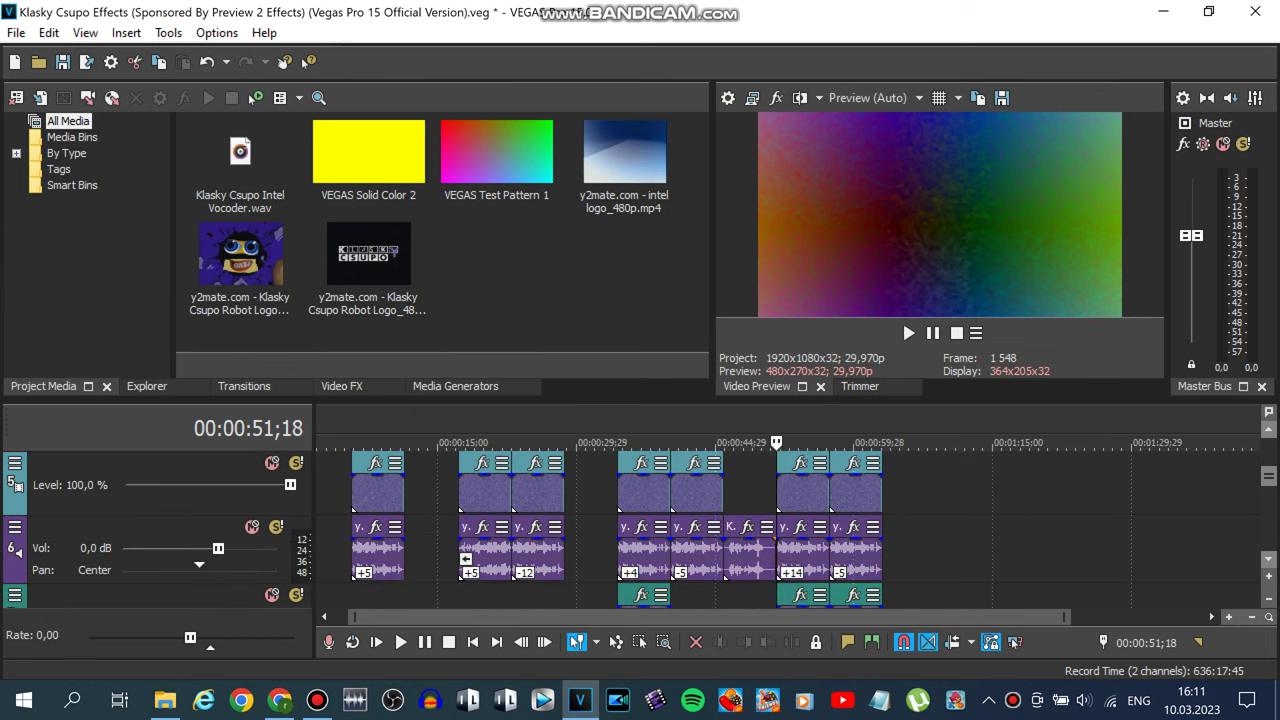
# Check the time stretch and pitch shift properties of the track 6 logo audio event starting at 00:00:51;18.
pyautogui.rightClick(827, 548)
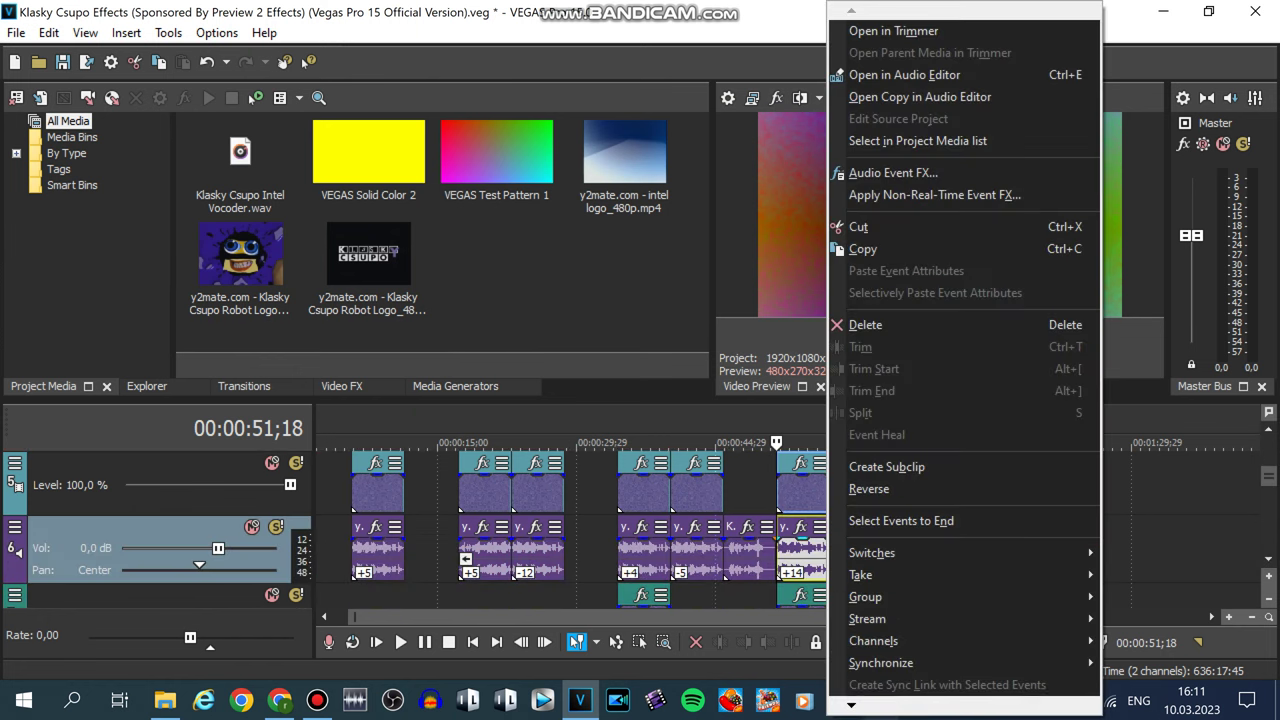
pyautogui.click(880, 673)
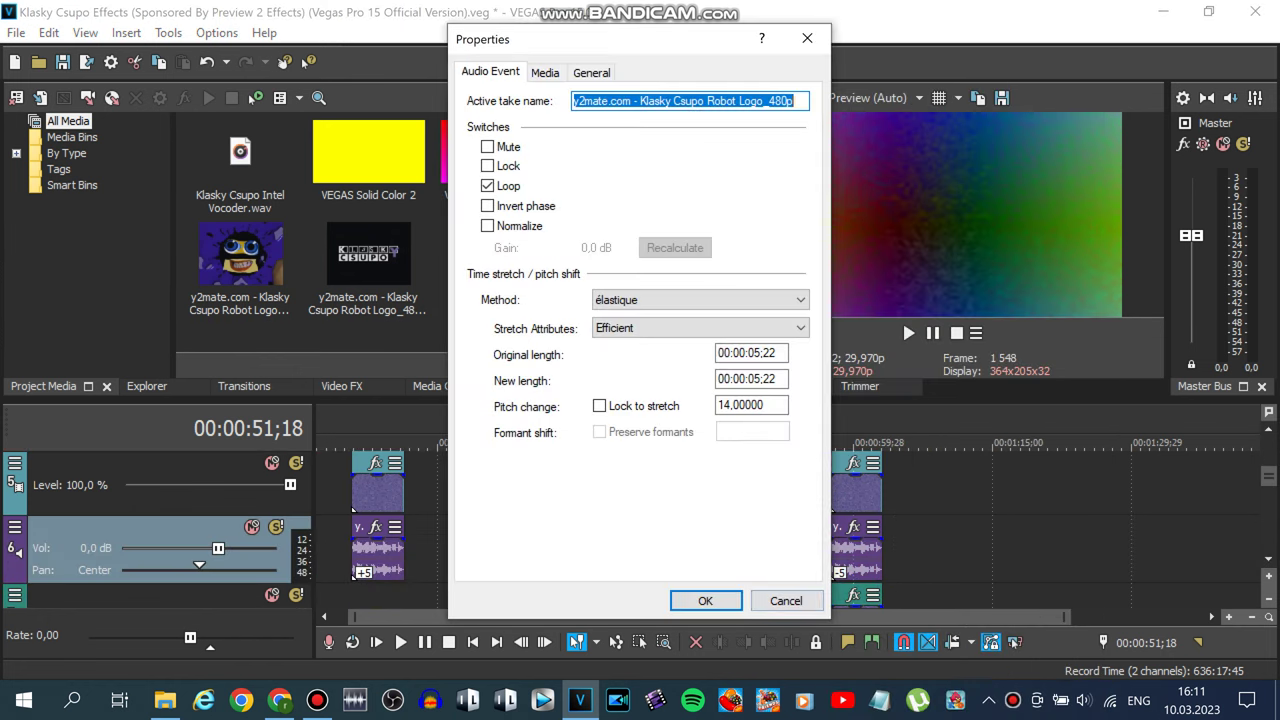
pyautogui.click(787, 601)
pyautogui.scroll(10, 787, 590)
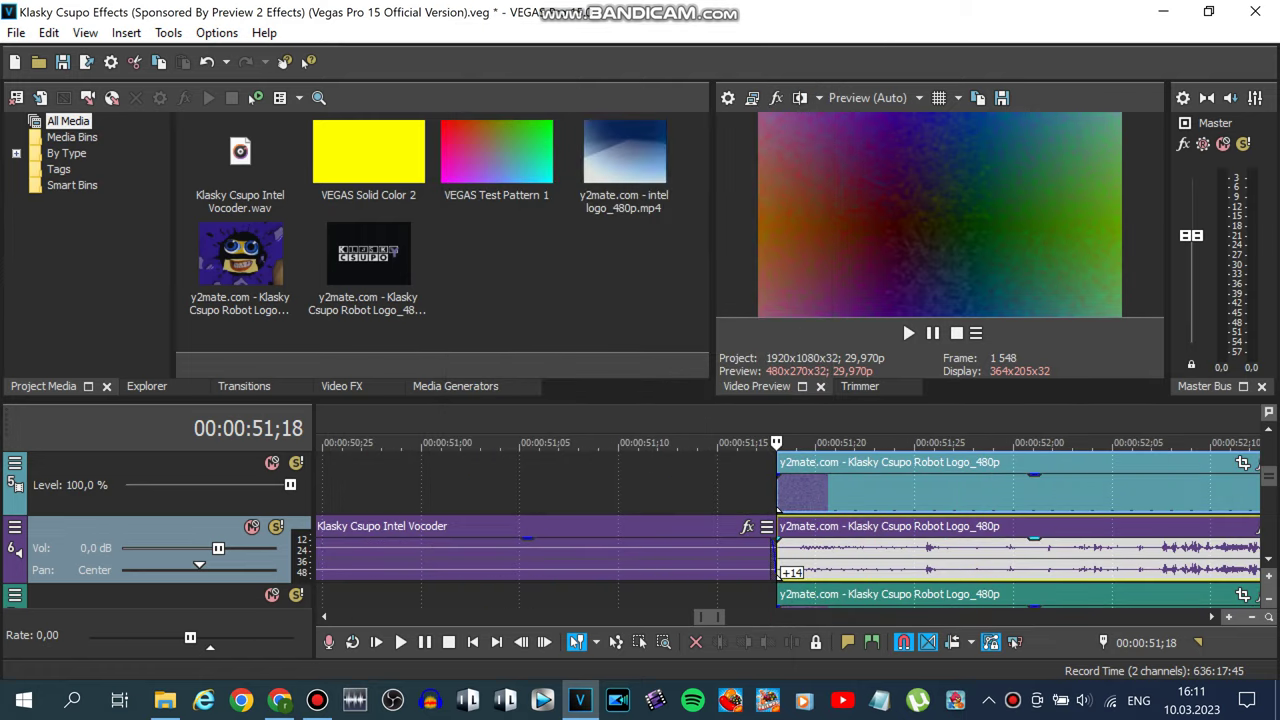
pyautogui.moveTo(761, 545); pyautogui.dragTo(776, 547)
pyautogui.click(785, 550)
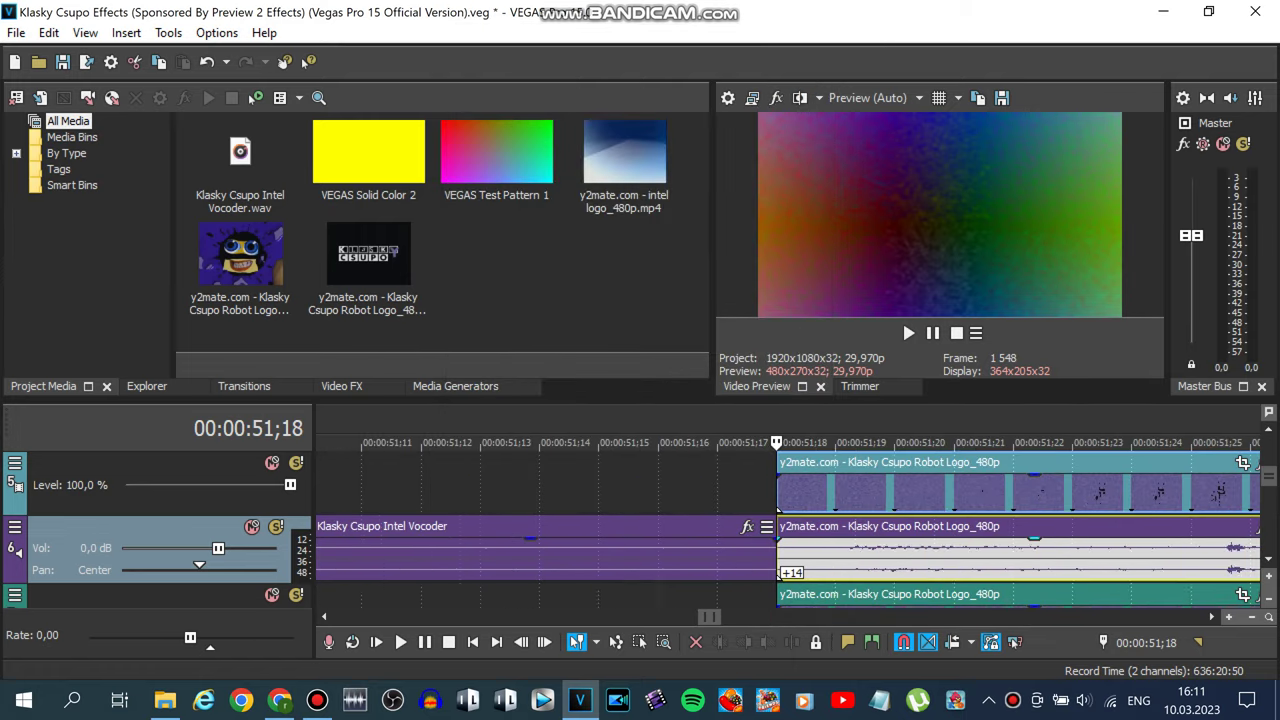
pyautogui.scroll(-1, 785, 550)
pyautogui.click(783, 494)
pyautogui.moveTo(1250, 492); pyautogui.dragTo(1088, 492)
pyautogui.press('KP_1')
pyautogui.press('KP_1')
pyautogui.press('KP_1')
pyautogui.press('KP_1')
pyautogui.press('KP_1')
pyautogui.press('KP_1')
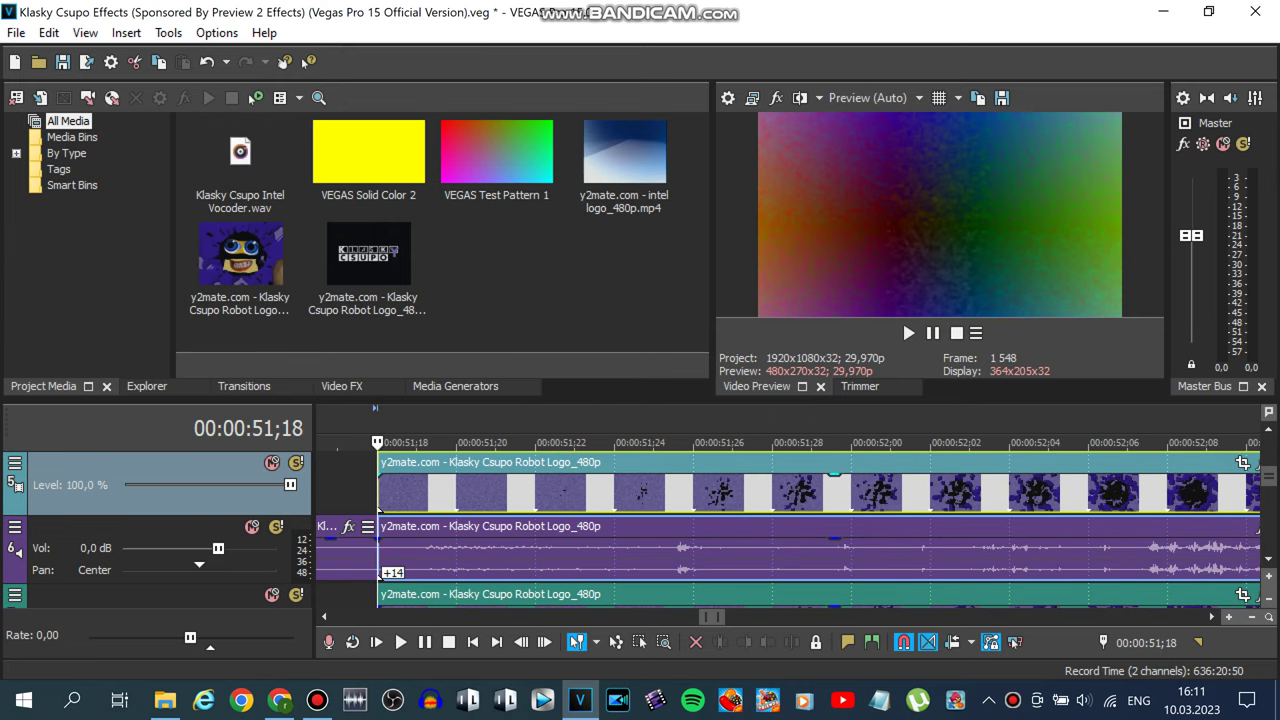
pyautogui.press('Down')
pyautogui.press('Down')
pyautogui.press('Down')
pyautogui.press('Down')
pyautogui.press('Down')
pyautogui.press('Down')
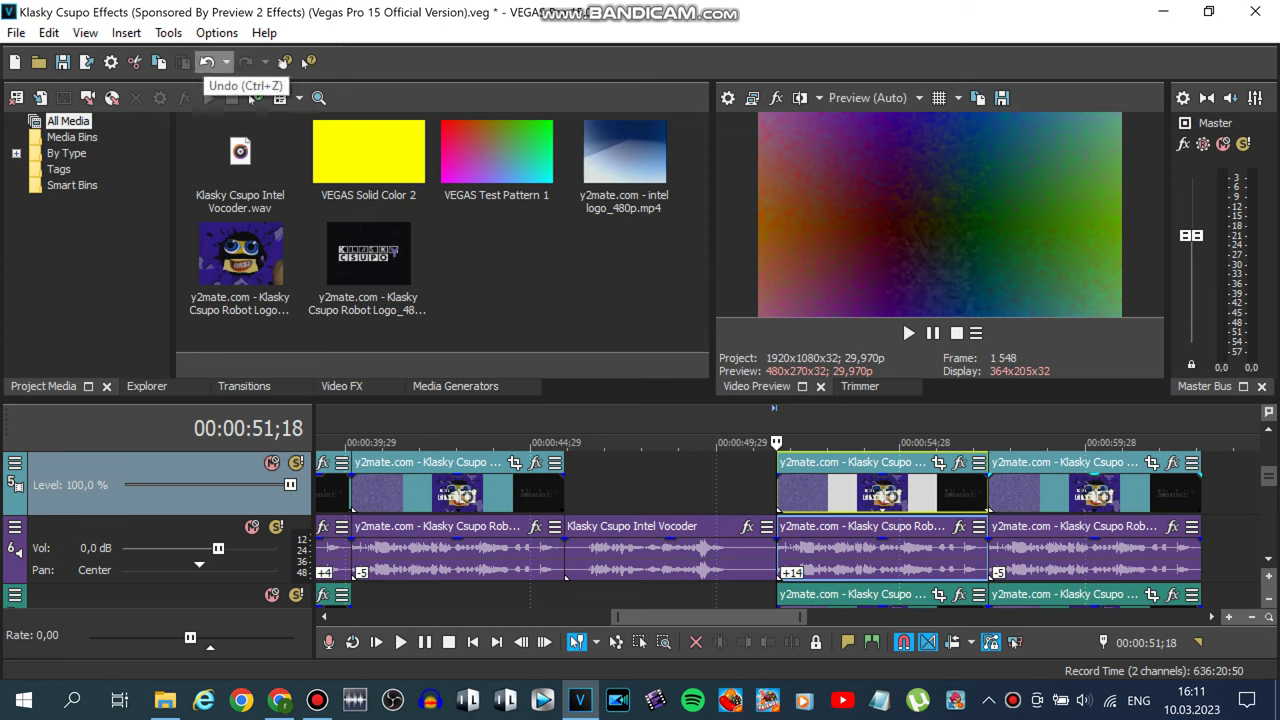
pyautogui.click(207, 62)
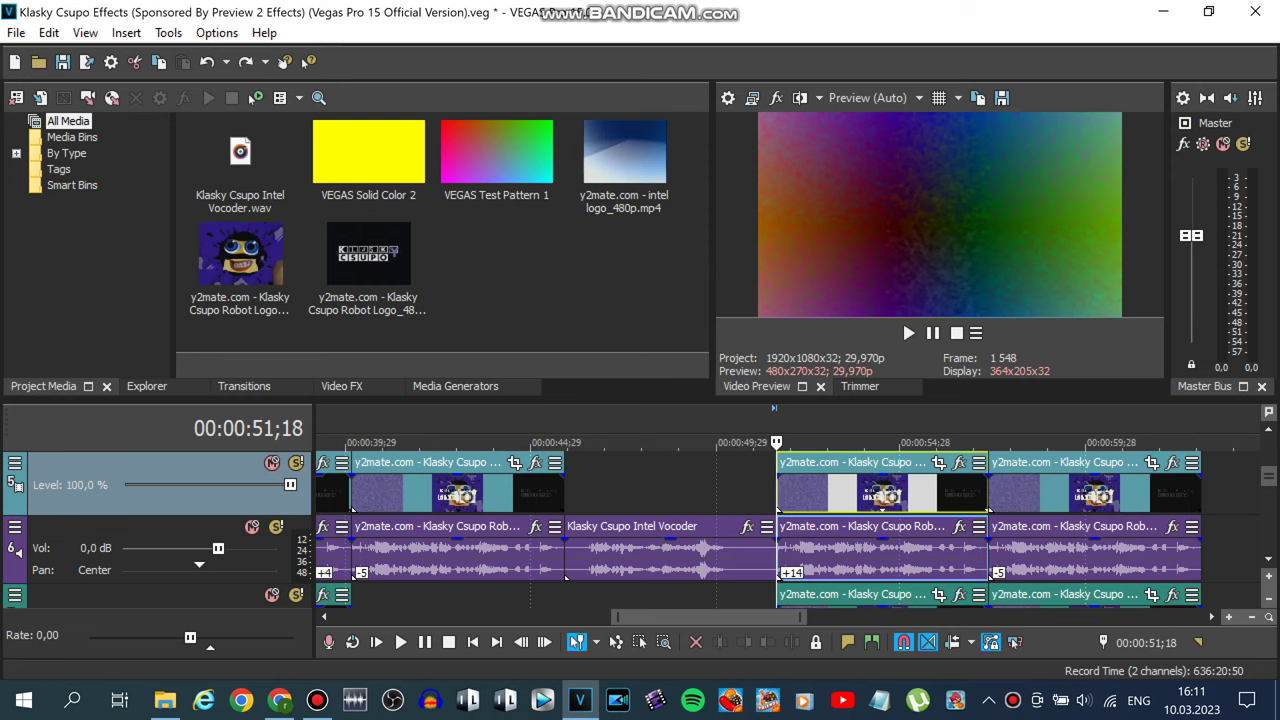
pyautogui.hotkey('ctrl', 'z')
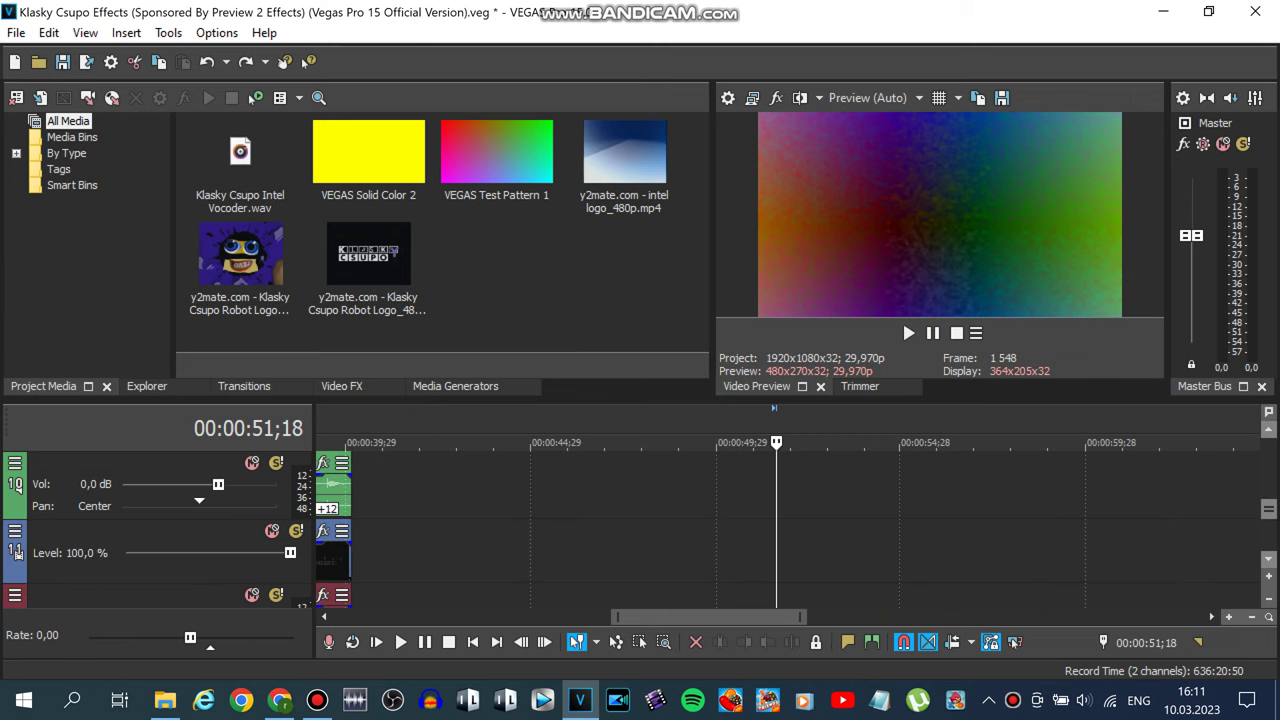
# Check the pitch shift properties of the track 8 logo audio event starting at 00:00:51;18.
pyautogui.scroll(2, 788, 530)
pyautogui.rightClick(877, 492)
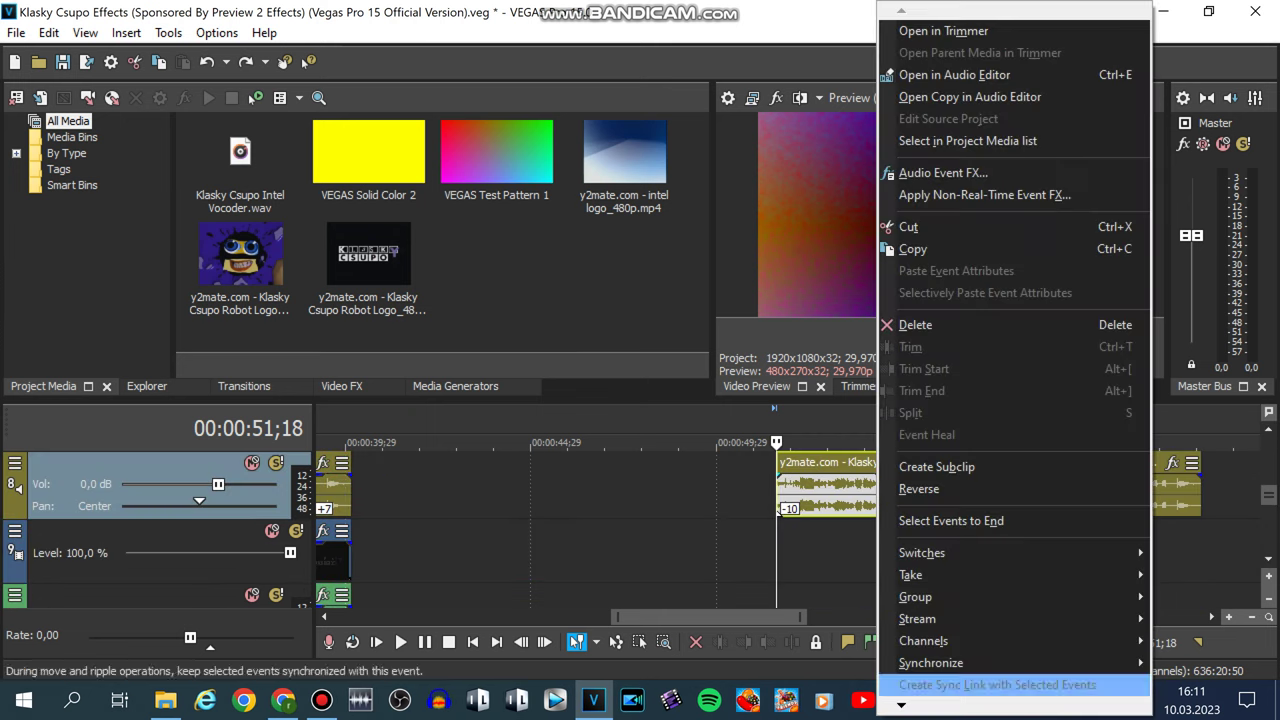
pyautogui.moveTo(930, 706)
pyautogui.click(930, 674)
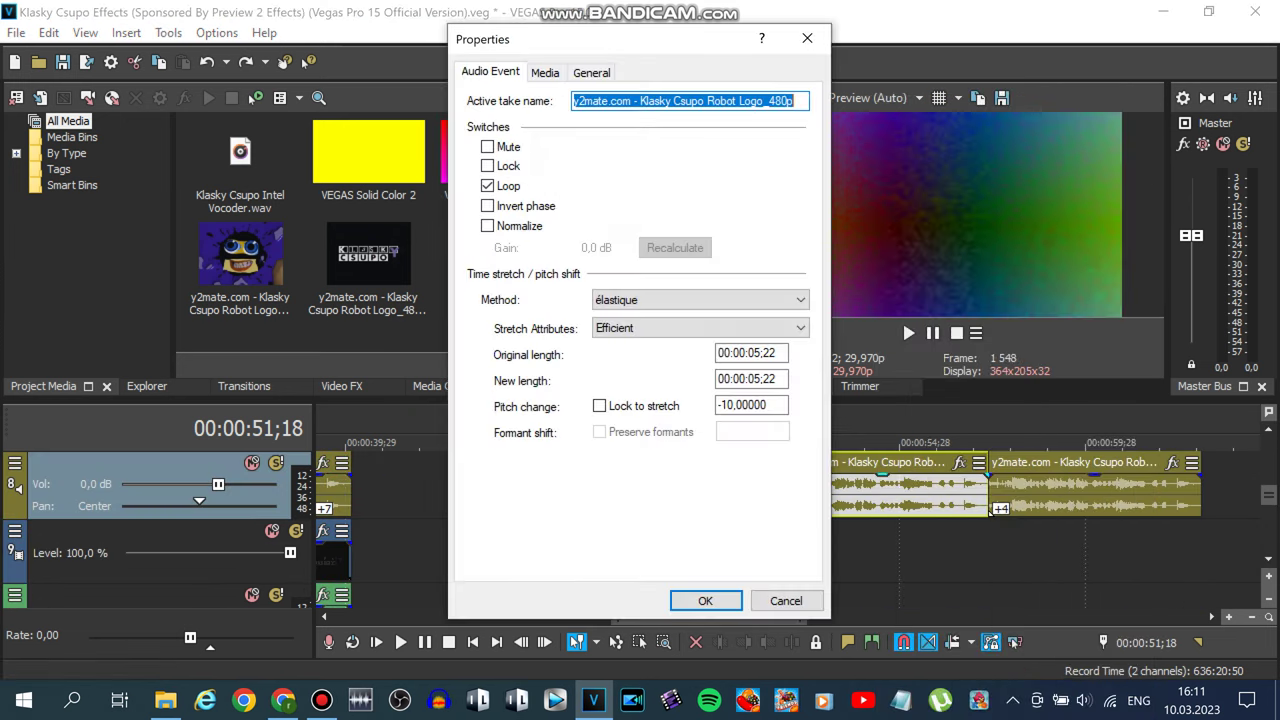
pyautogui.click(787, 601)
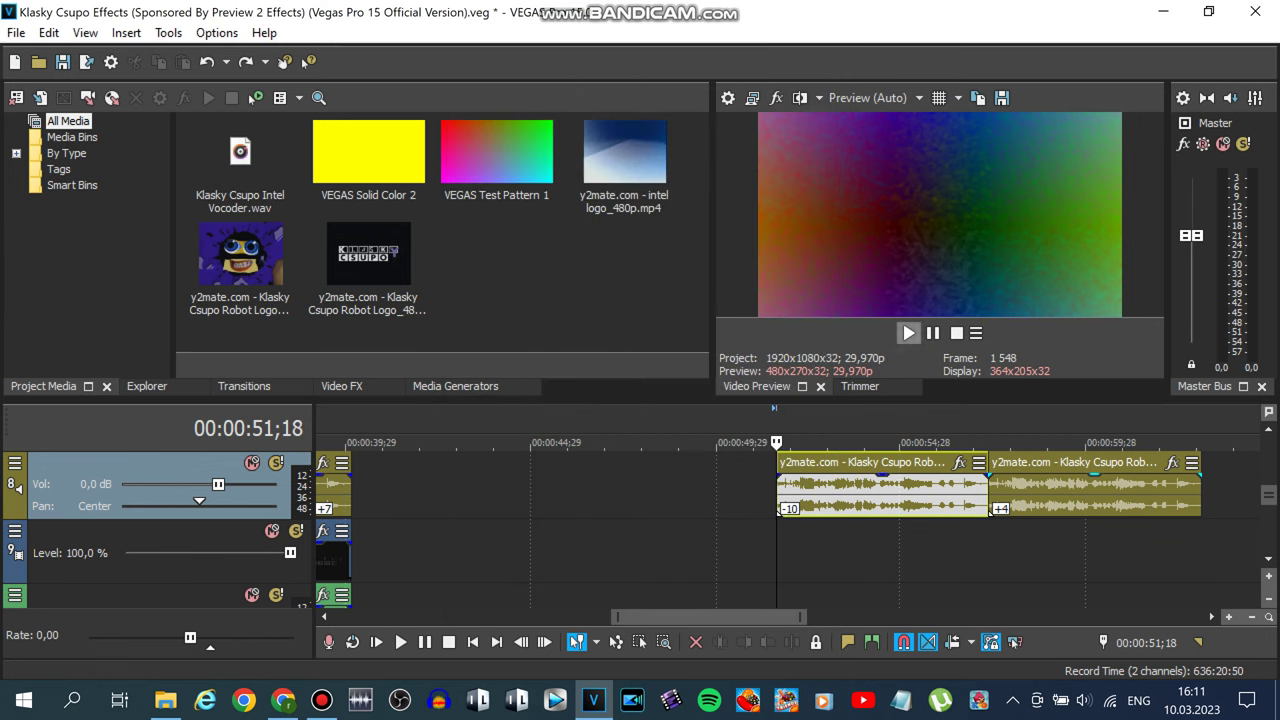
# Play back the test pattern effect from 00:00:51;18 and pause at the start of the yellow solid color section.
pyautogui.click(908, 333)
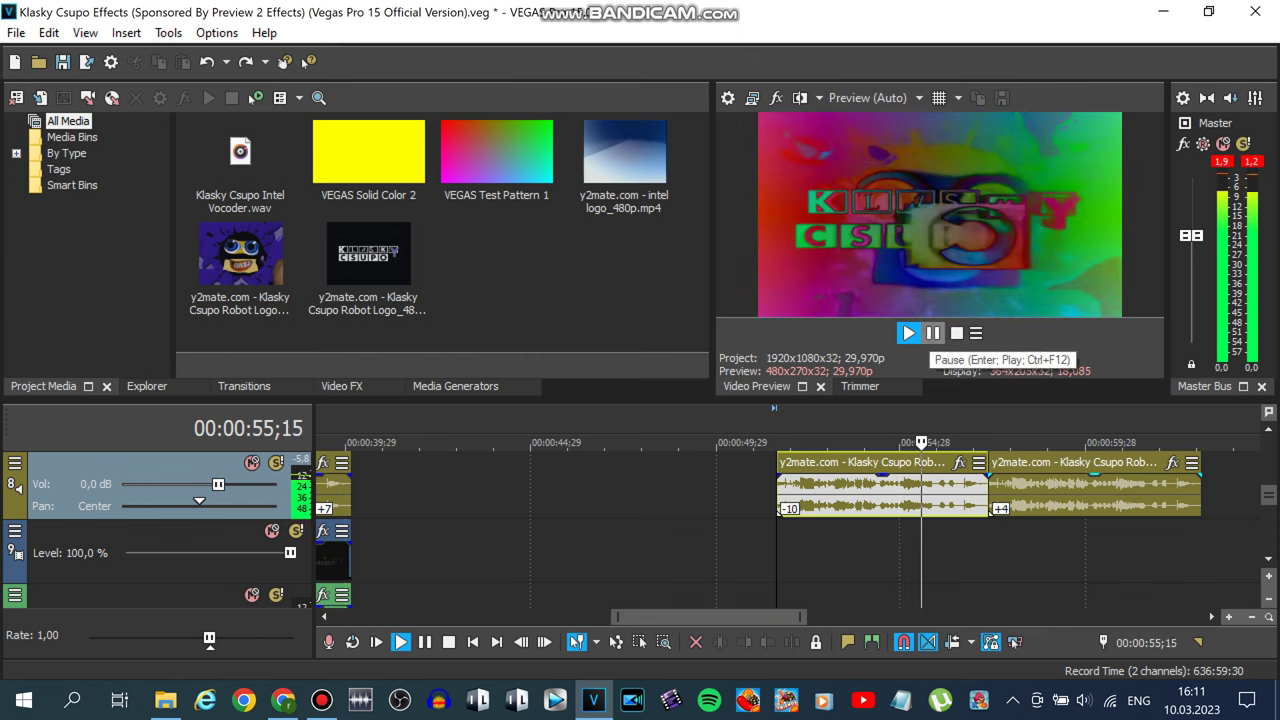
pyautogui.click(908, 333)
pyautogui.click(908, 333)
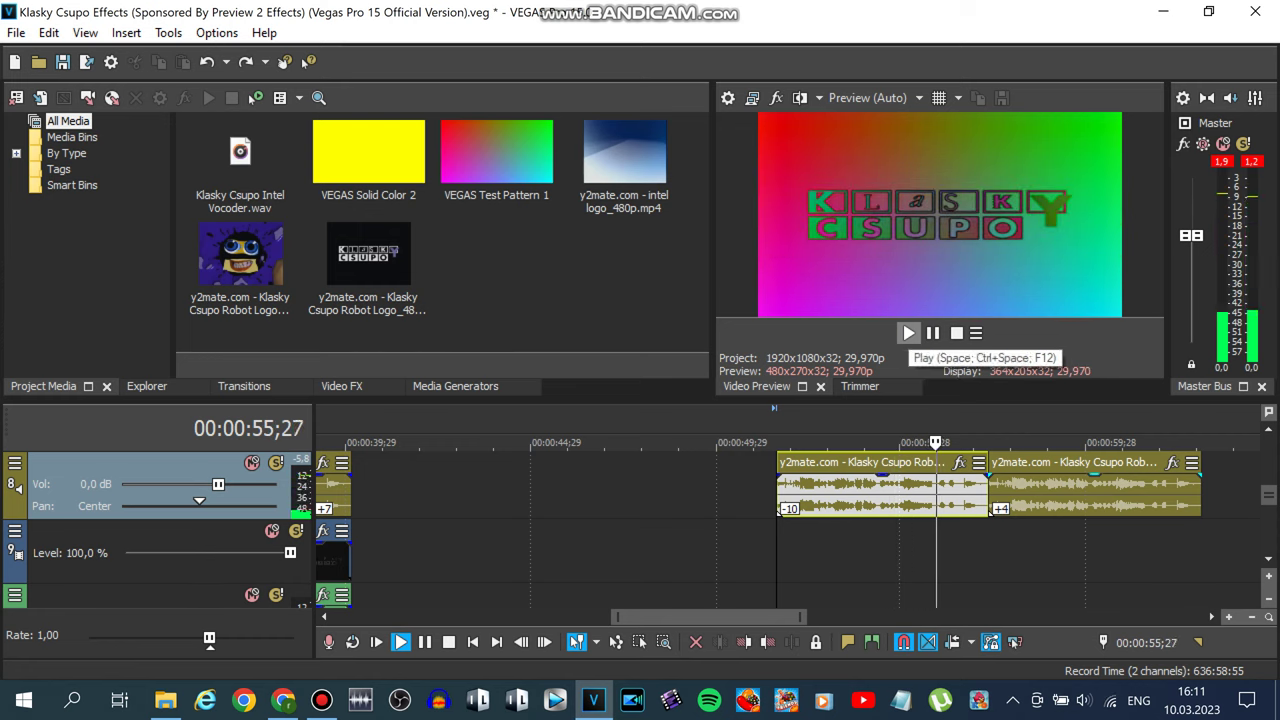
pyautogui.click(932, 333)
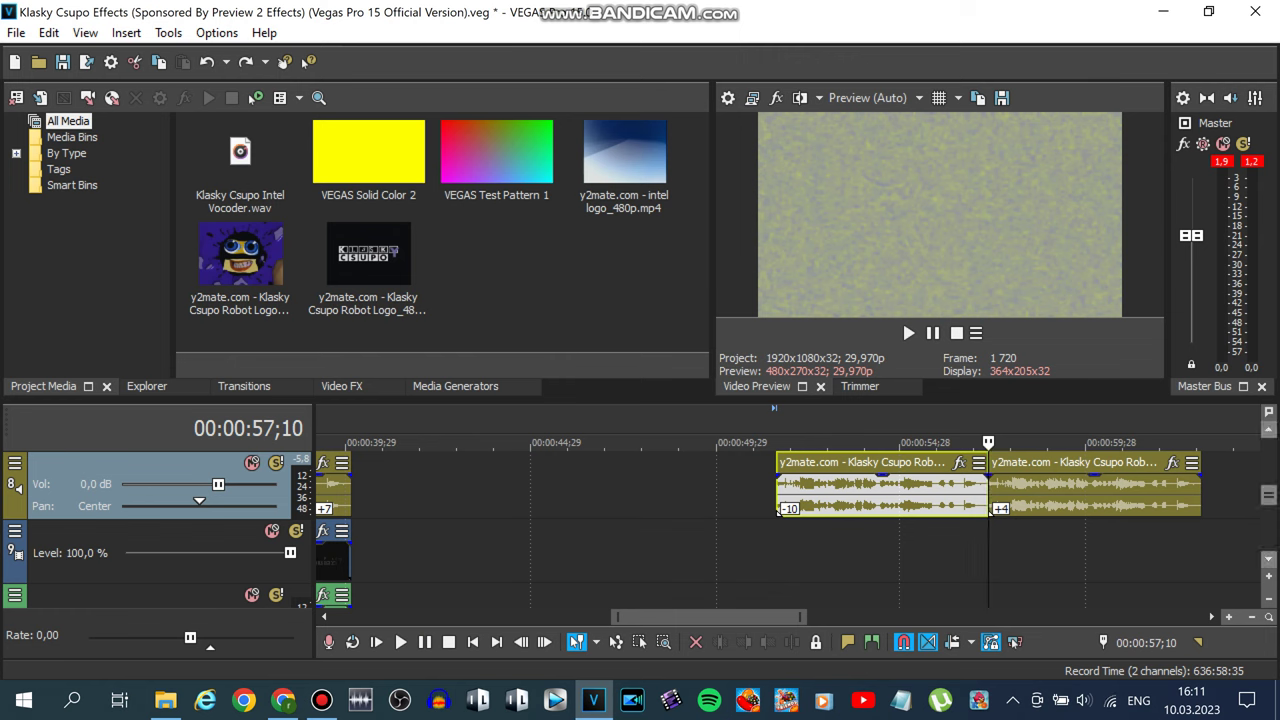
# Check which compositing mode is set on video track 1, which holds the test pattern and solid color.
pyautogui.scroll(7, 788, 528)
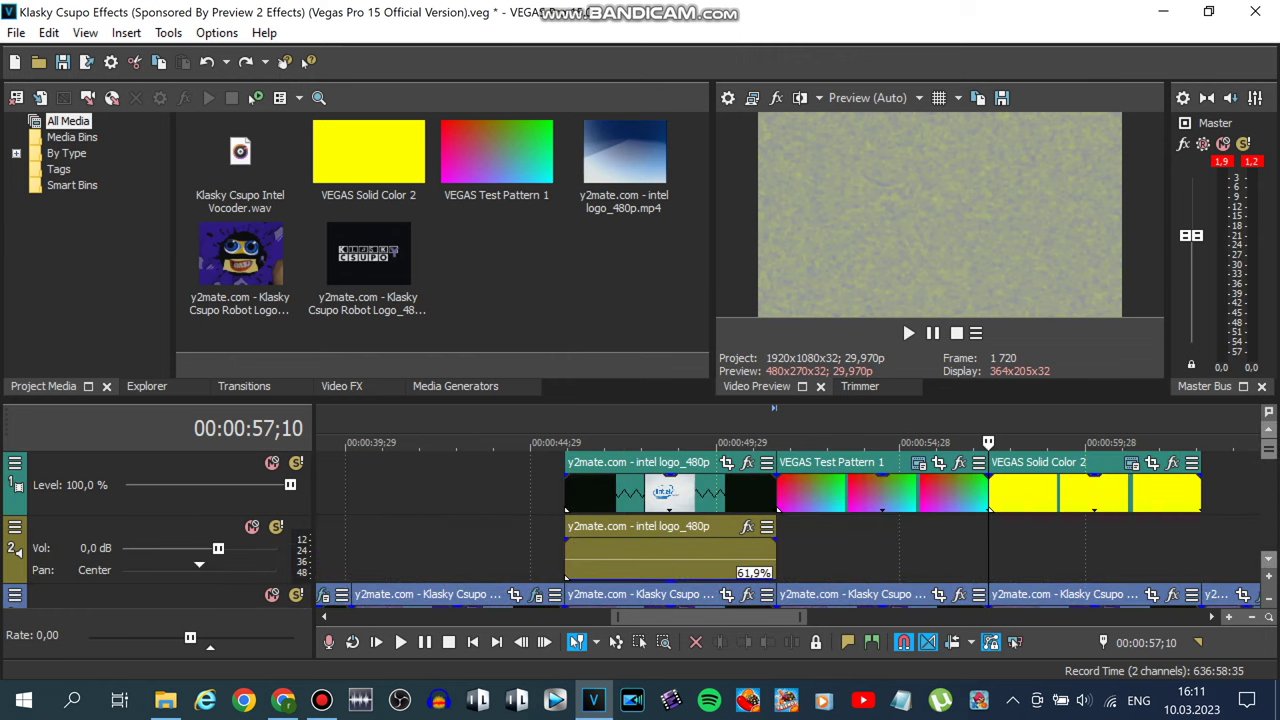
pyautogui.rightClick(12, 470)
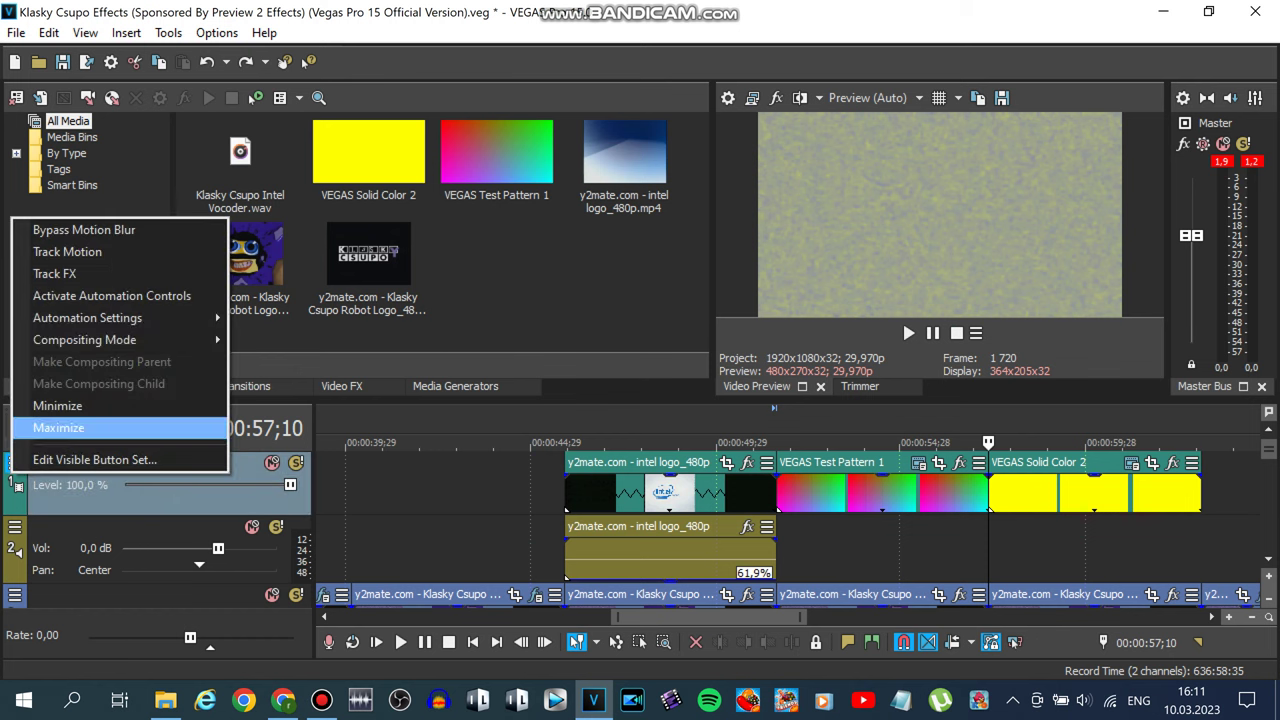
pyautogui.moveTo(130, 340)
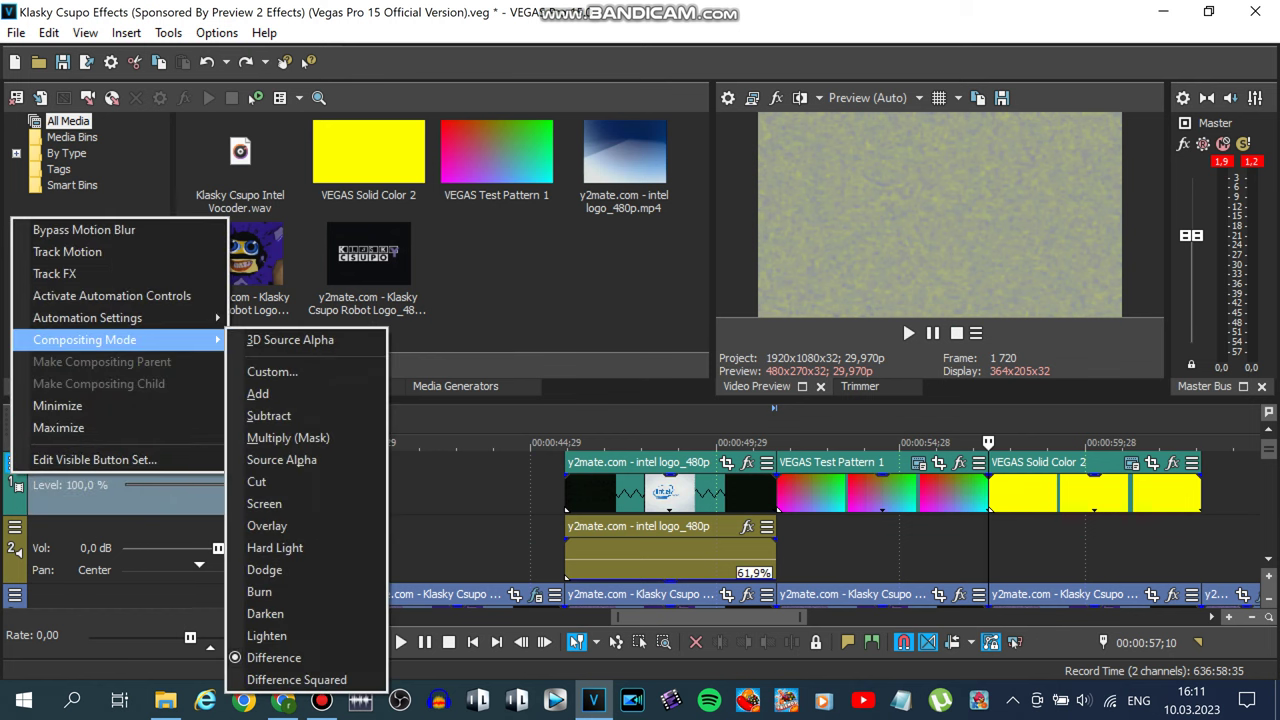
pyautogui.press('Escape')
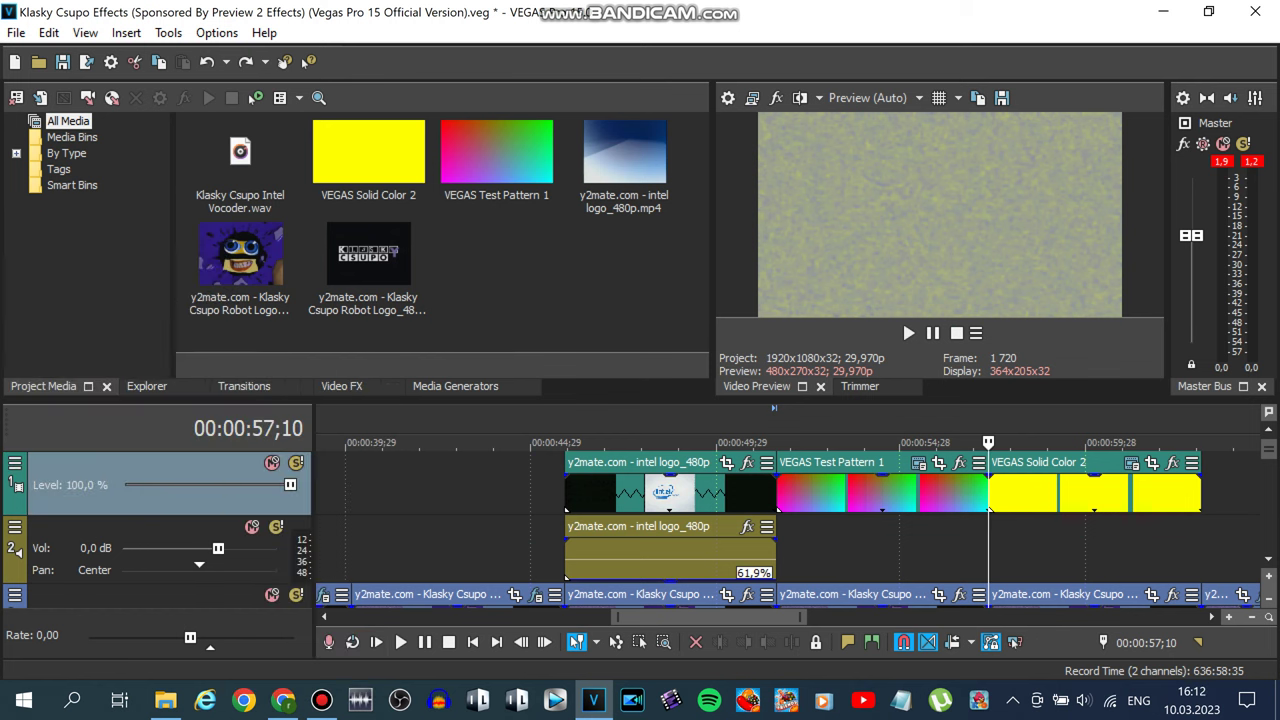
# Set the track 4 logo audio event at 00:00:57;10 to the élastique pitch shift method with Pro stretch attributes.
pyautogui.scroll(-6, 790, 528)
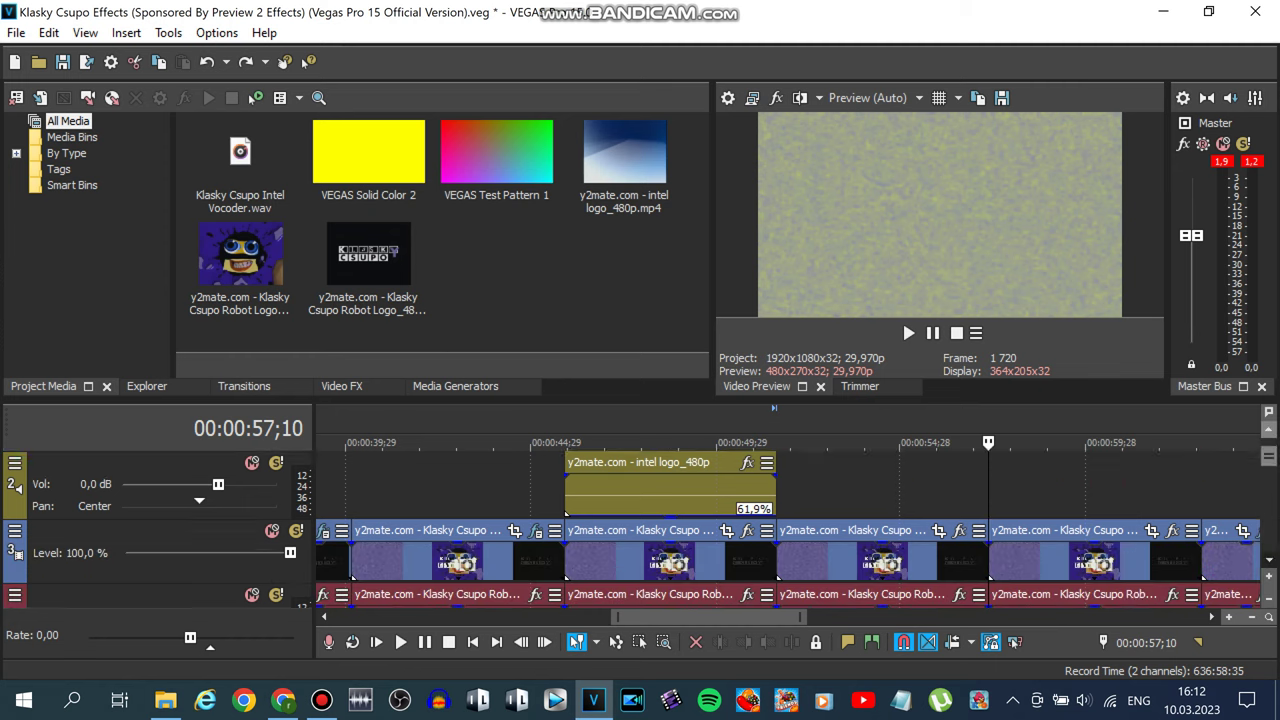
pyautogui.scroll(4, 790, 528)
pyautogui.scroll(-1, 790, 528)
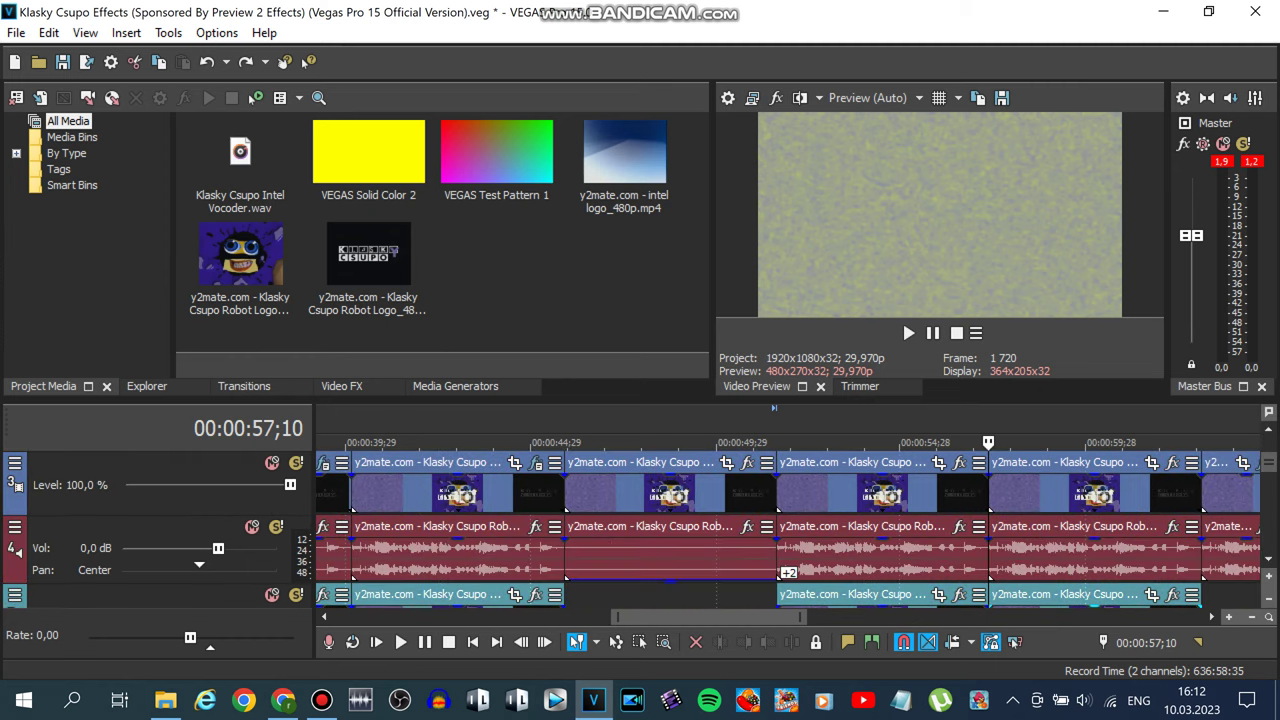
pyautogui.rightClick(1092, 538)
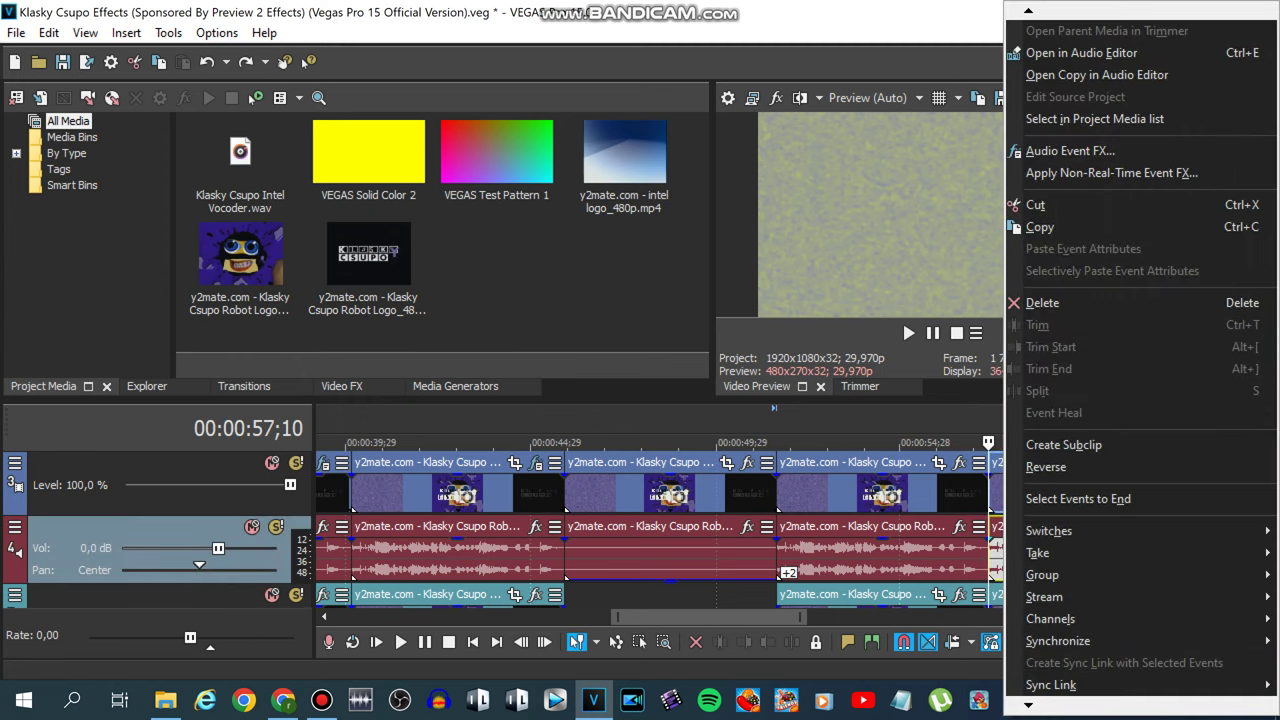
pyautogui.click(1056, 673)
pyautogui.click(700, 300)
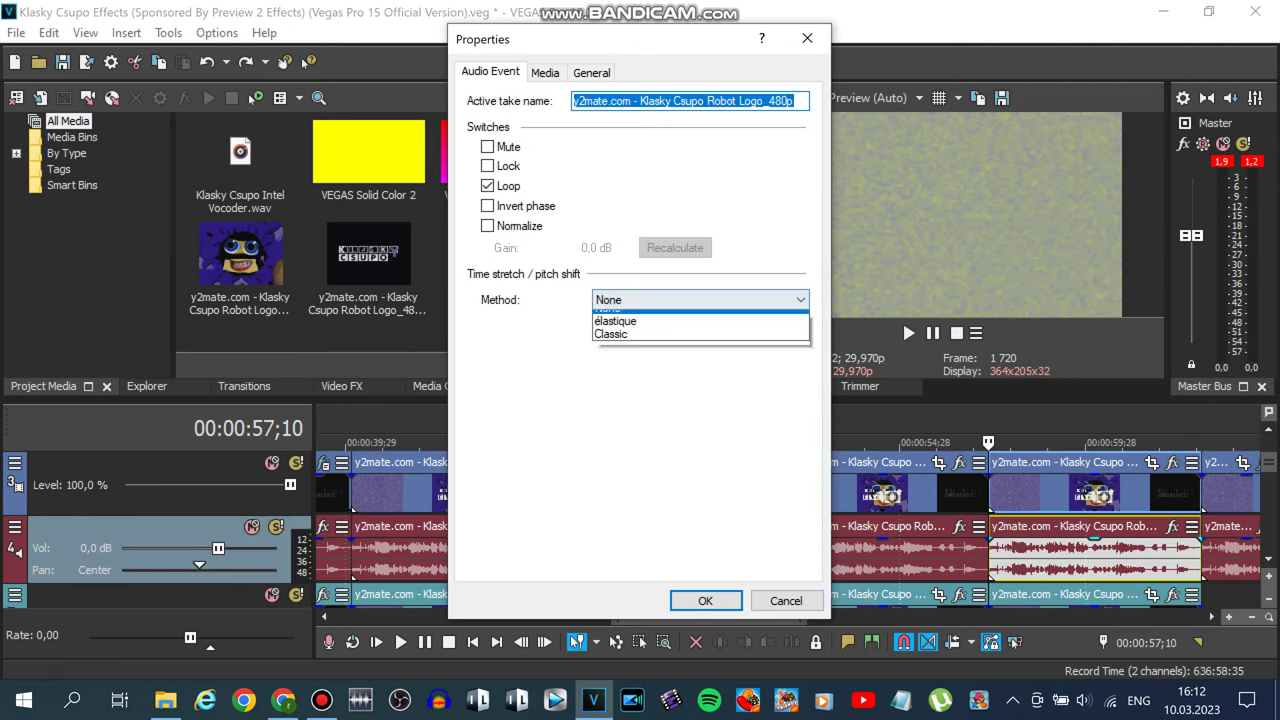
pyautogui.click(615, 331)
pyautogui.click(700, 328)
pyautogui.click(620, 345)
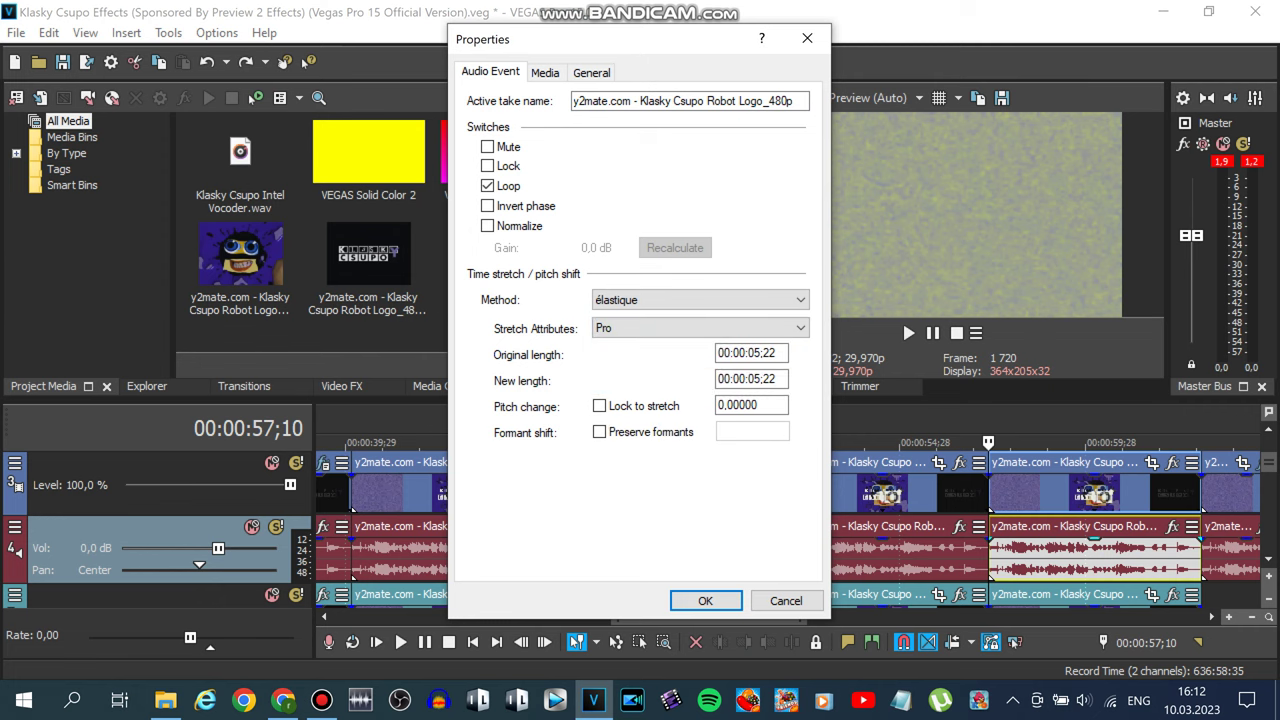
pyautogui.click(705, 600)
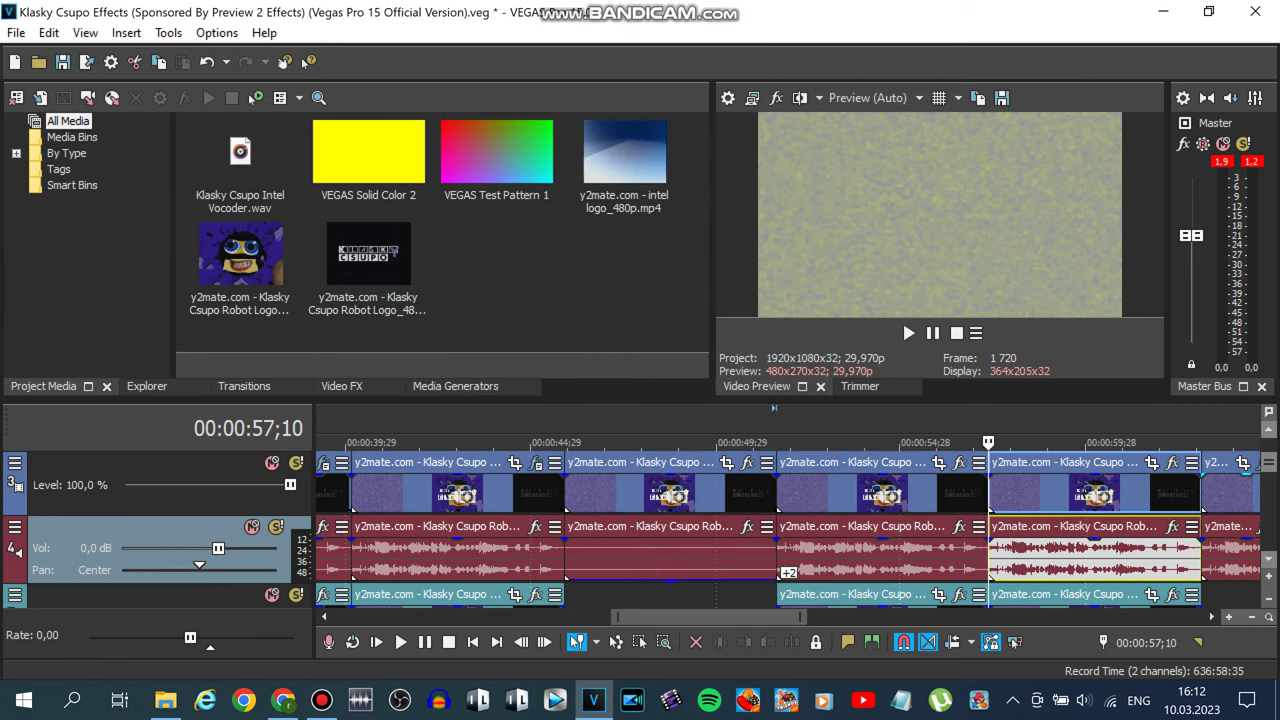
# Check the pitch shift properties of the track 6 logo audio event starting at 00:00:57;10.
pyautogui.scroll(-3, 790, 530)
pyautogui.rightClick(1094, 474)
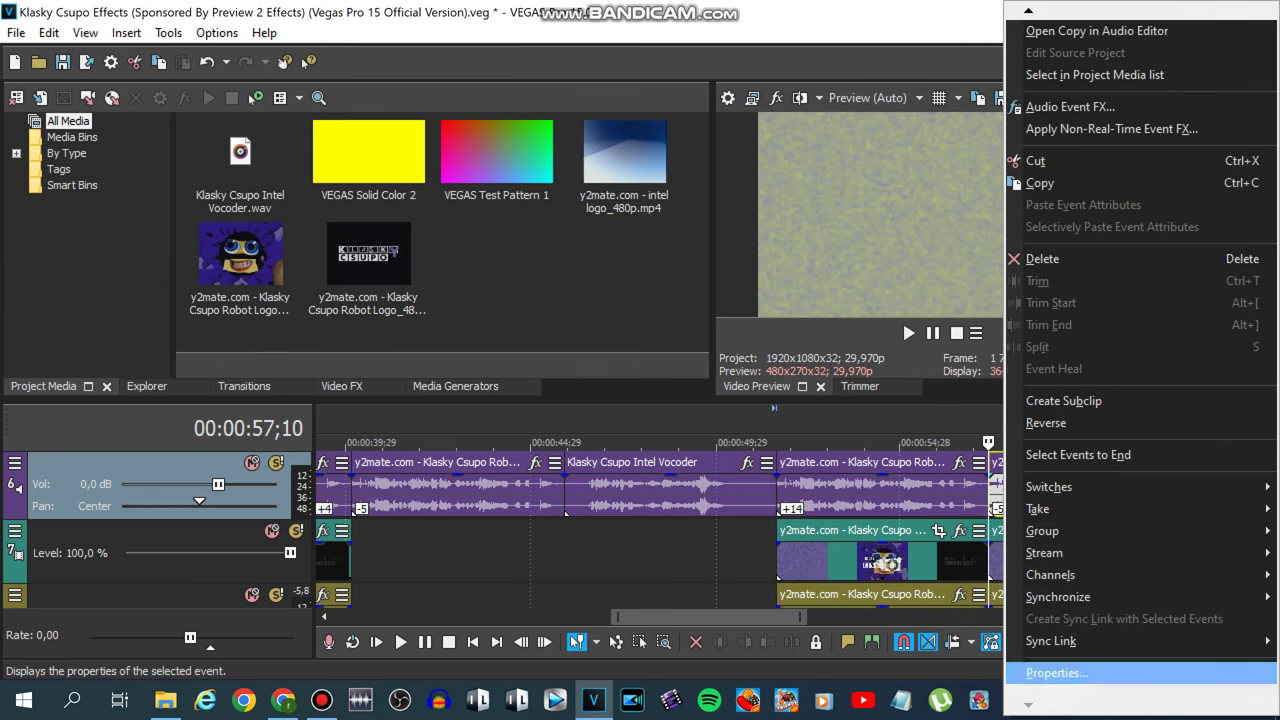
pyautogui.click(1060, 677)
pyautogui.click(786, 600)
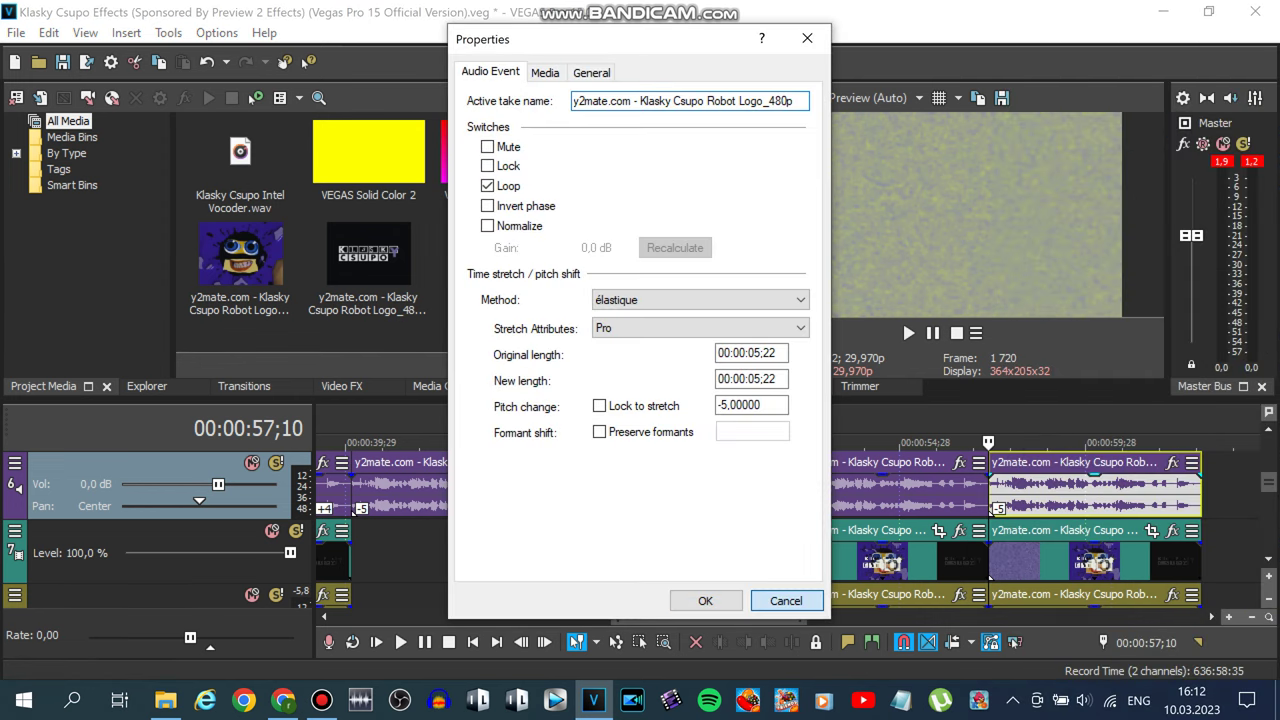
# Check the pitch shift properties of the track 8 logo audio event starting at 00:00:57;10.
pyautogui.scroll(-2, 760, 530)
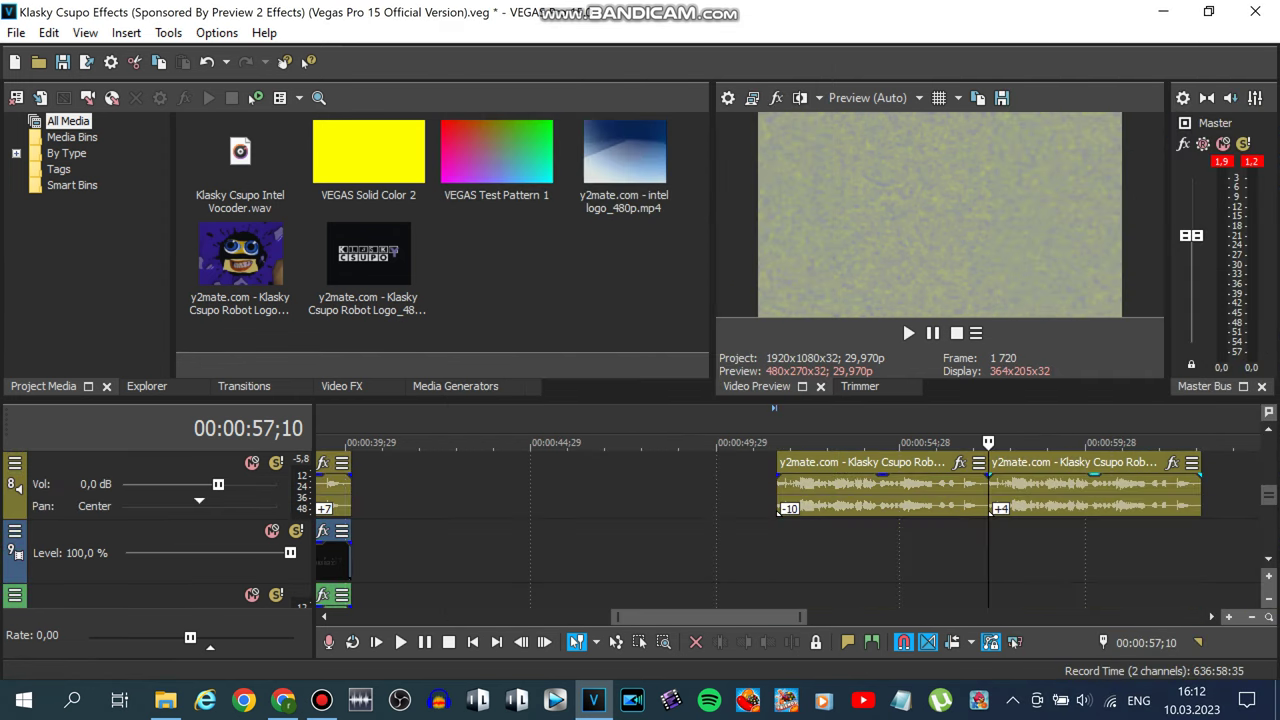
pyautogui.rightClick(989, 490)
pyautogui.click(1060, 677)
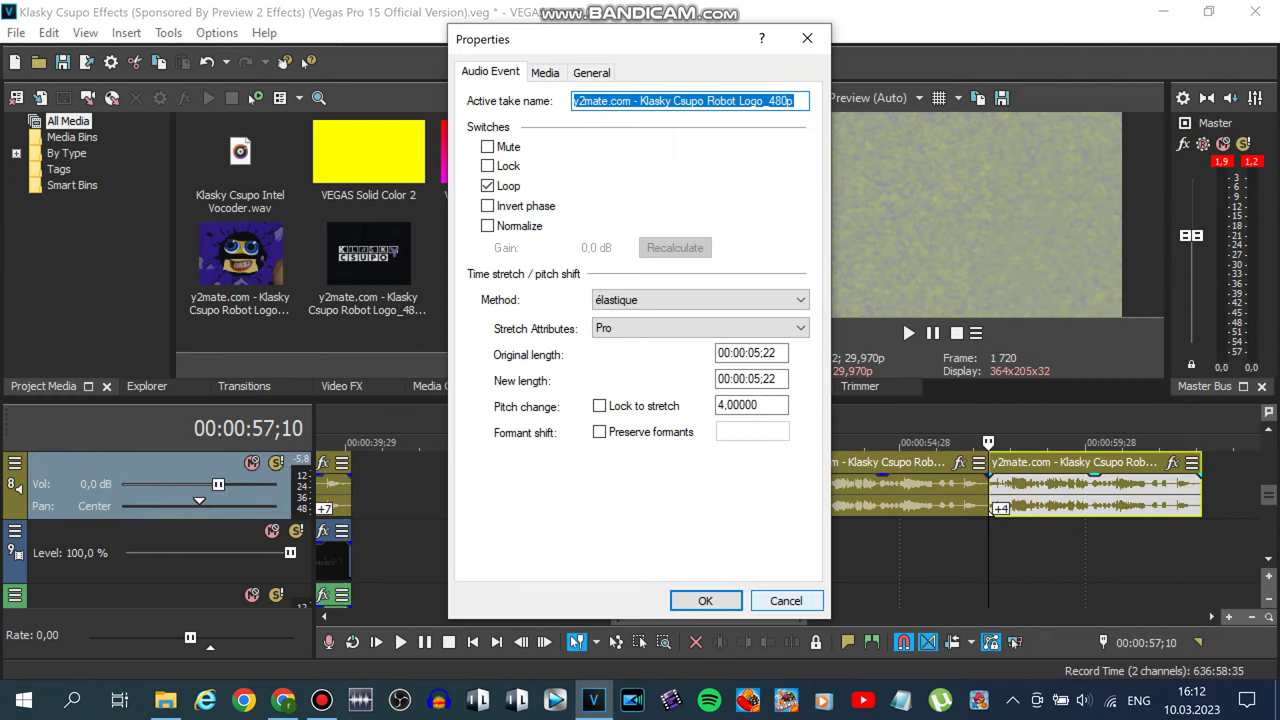
pyautogui.click(787, 601)
# Play back the yellow solid color effect from 00:00:57;10 and stop just past its end.
pyautogui.moveTo(780, 617); pyautogui.dragTo(857, 617)
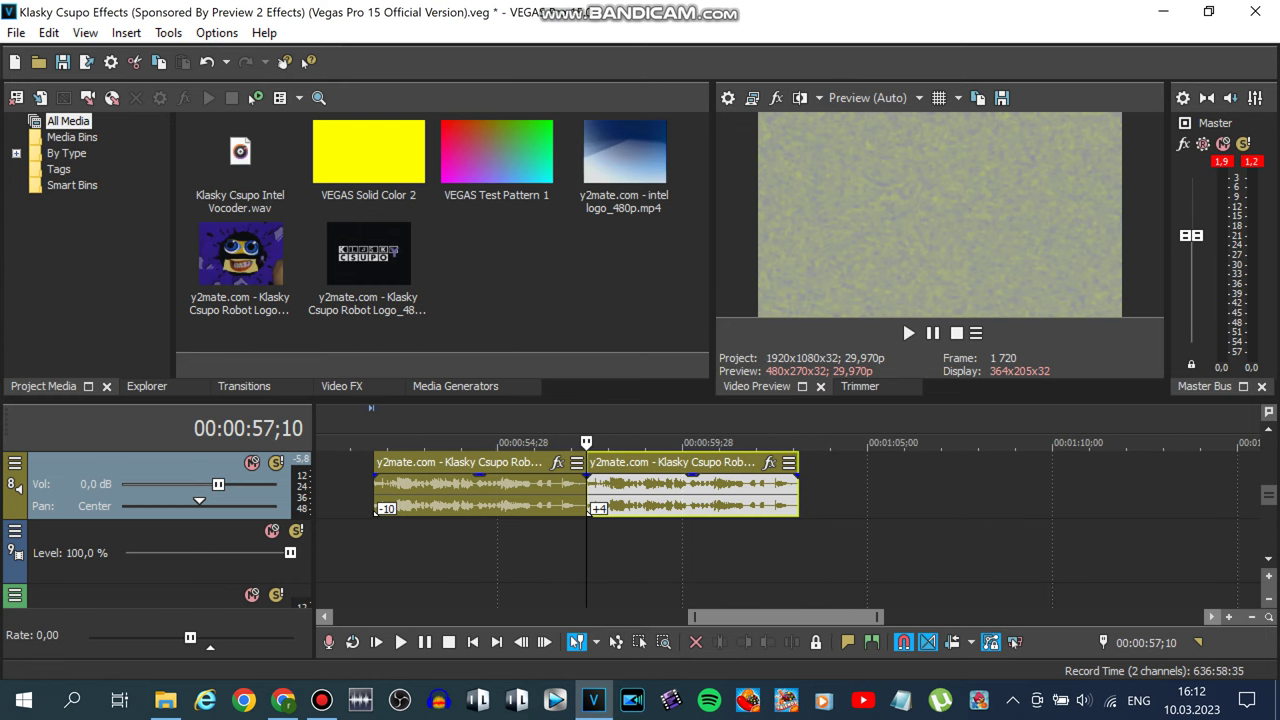
pyautogui.press('space')
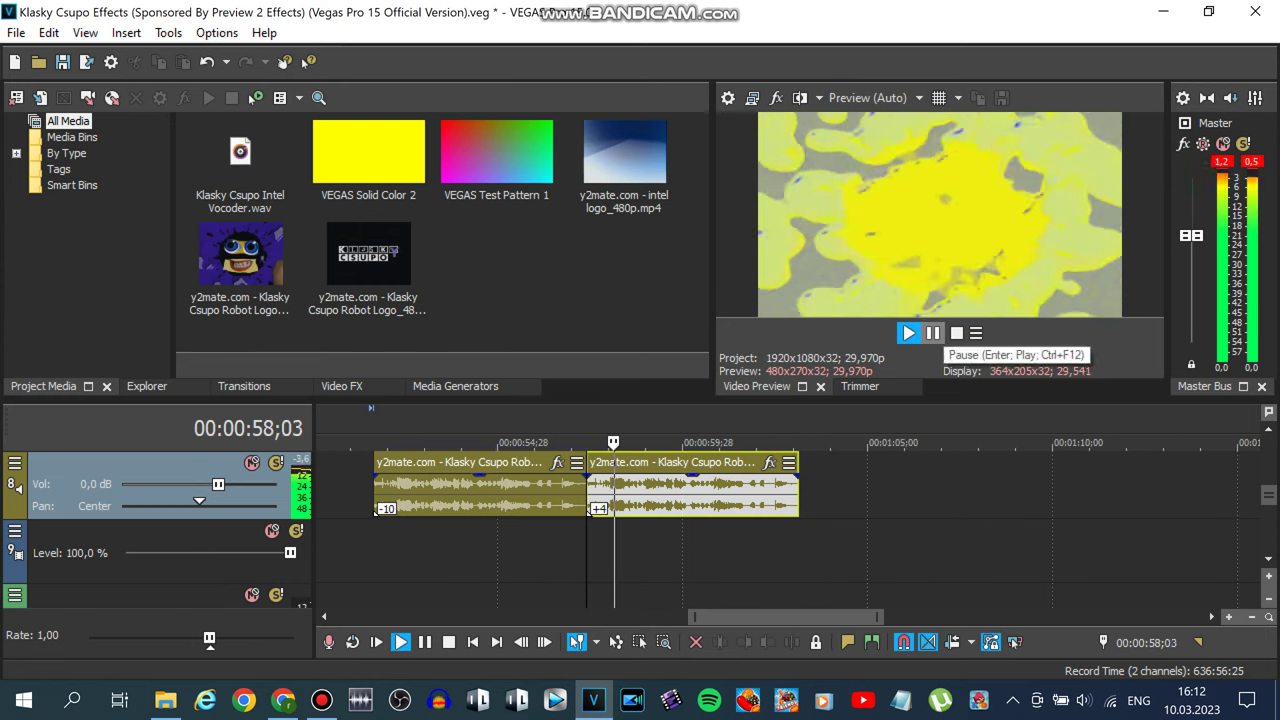
pyautogui.moveTo(1269, 495); pyautogui.dragTo(1269, 476)
pyautogui.scroll(1, 590, 520)
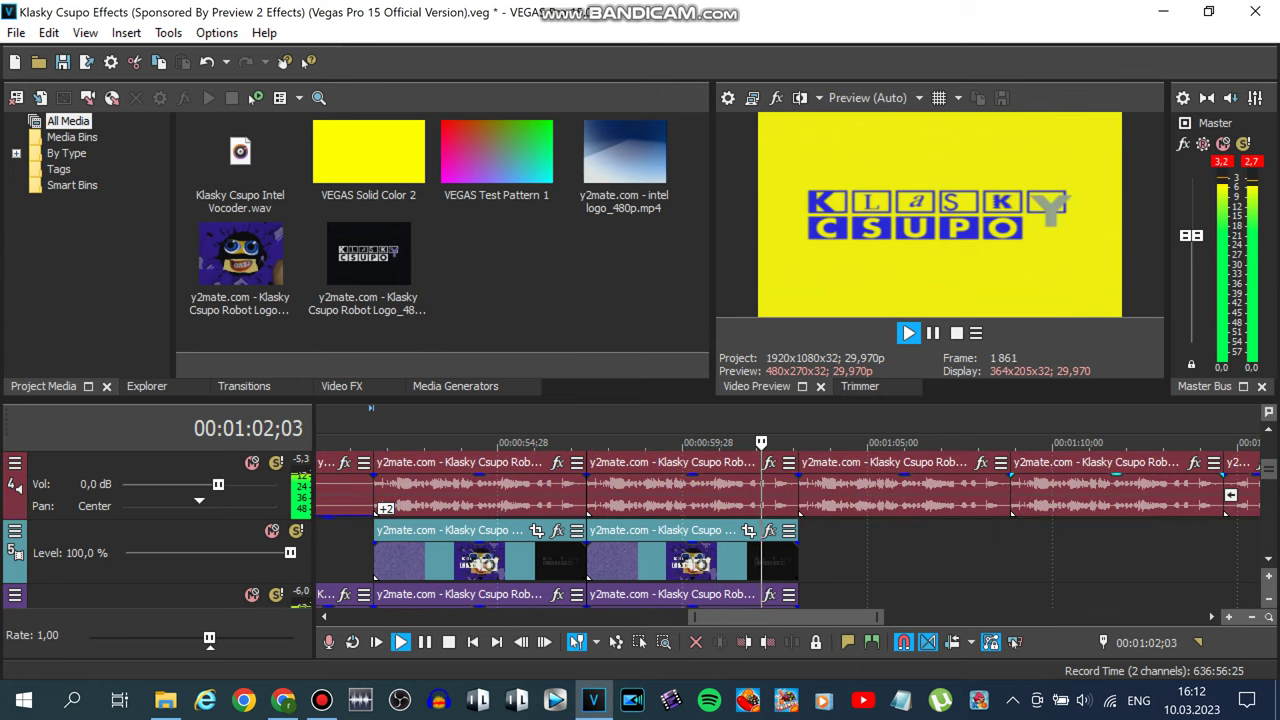
pyautogui.press('space')
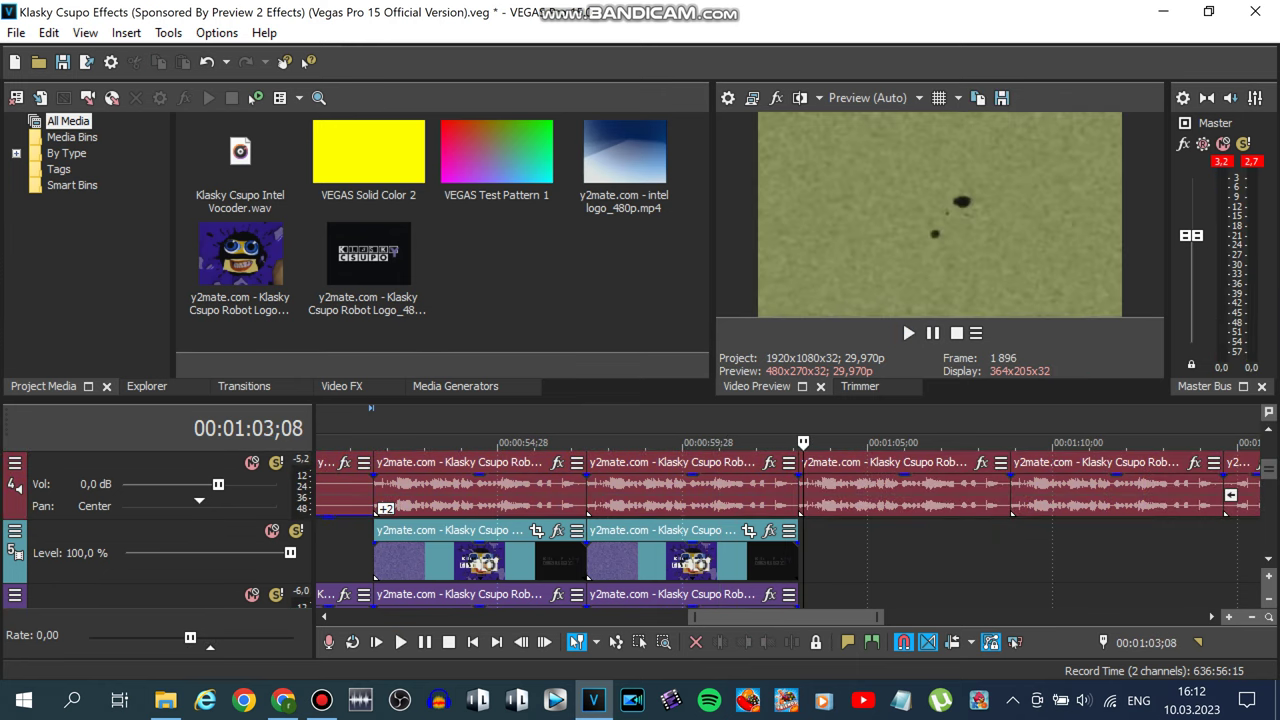
# Place the playhead at the end of the last track 5 logo clip, at 00:01:03;04, and examine the clip edges there.
pyautogui.click(791, 562)
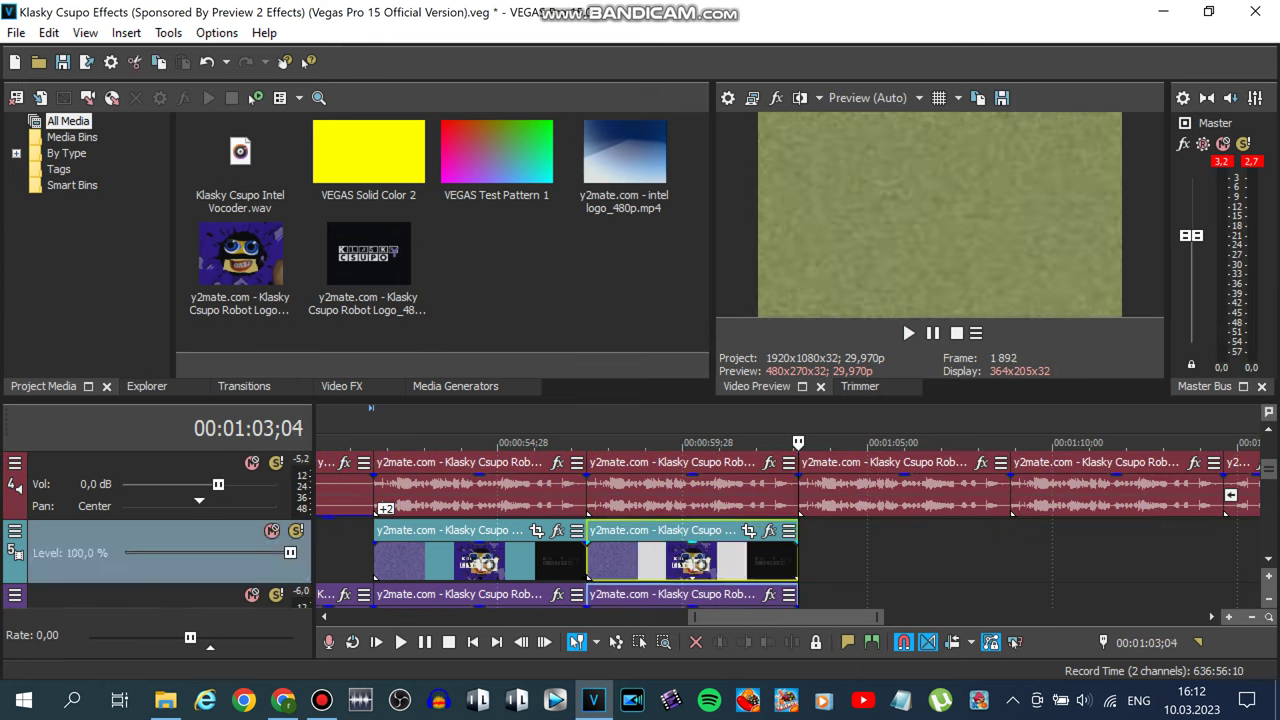
pyautogui.scroll(-2, 1268, 510)
pyautogui.scroll(2, 1268, 510)
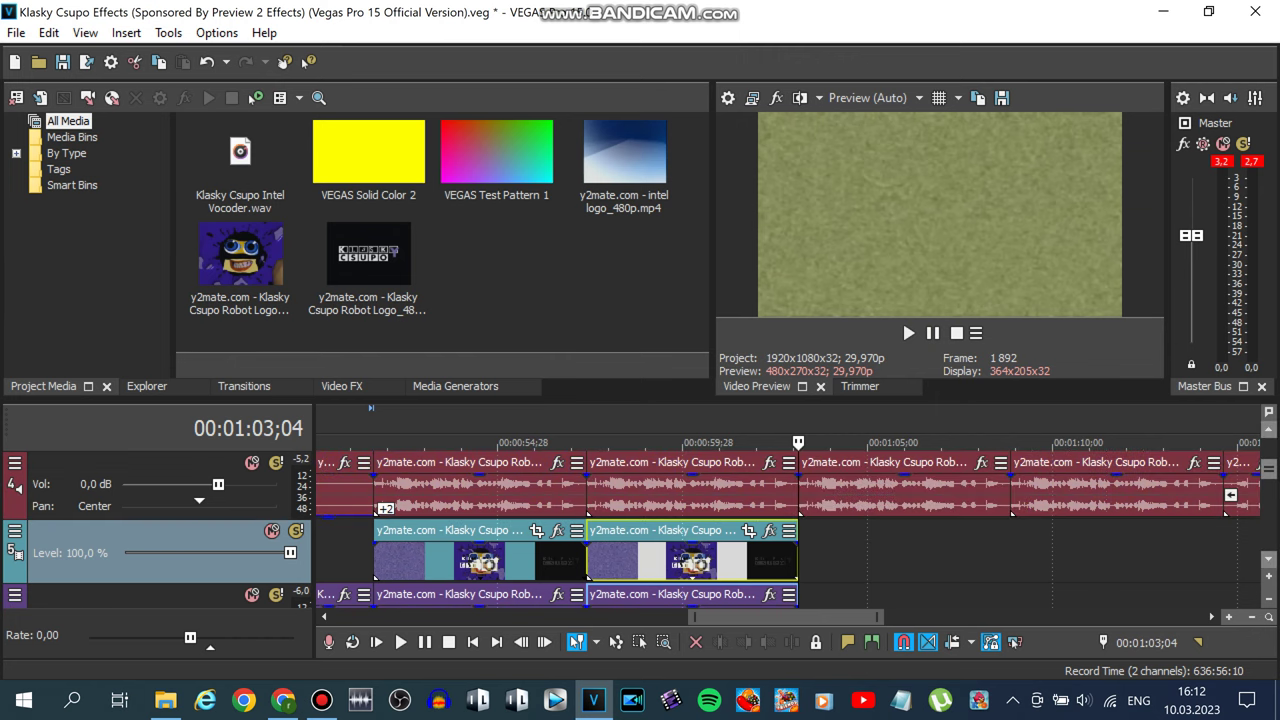
pyautogui.scroll(4, 800, 540)
pyautogui.press('Up')
pyautogui.press('Up')
pyautogui.press('Up')
pyautogui.scroll(2, 777, 512)
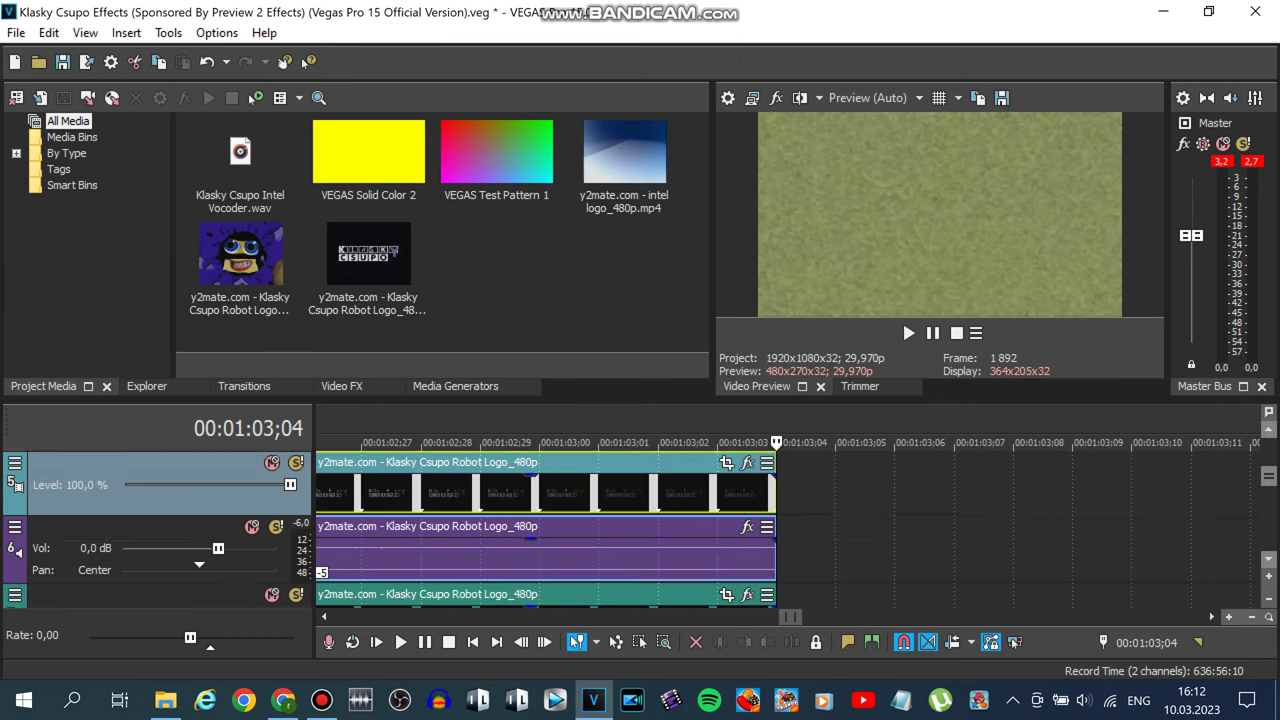
# Check the video effects on the track 3 logo clip starting at 00:01:03;04 and play that clip back past its end.
pyautogui.press('Down')
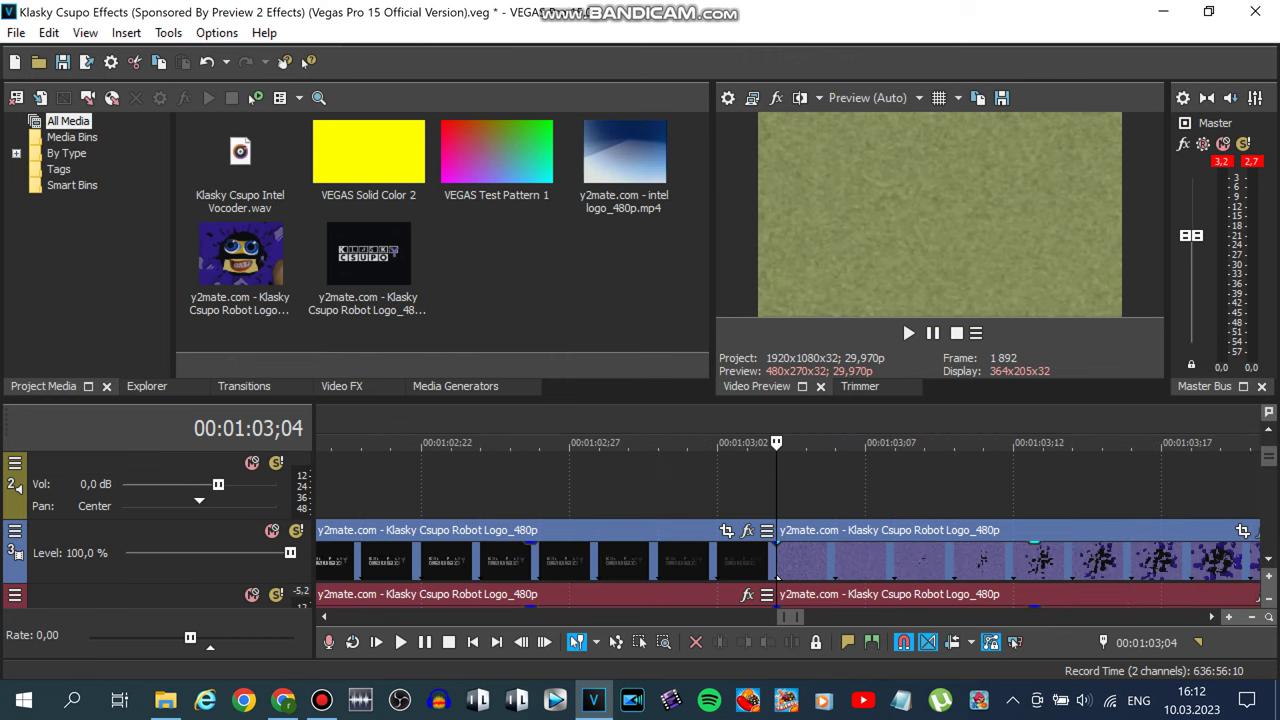
pyautogui.press('Down')
pyautogui.press('Down')
pyautogui.press('Down')
pyautogui.press('Down')
pyautogui.press('Down')
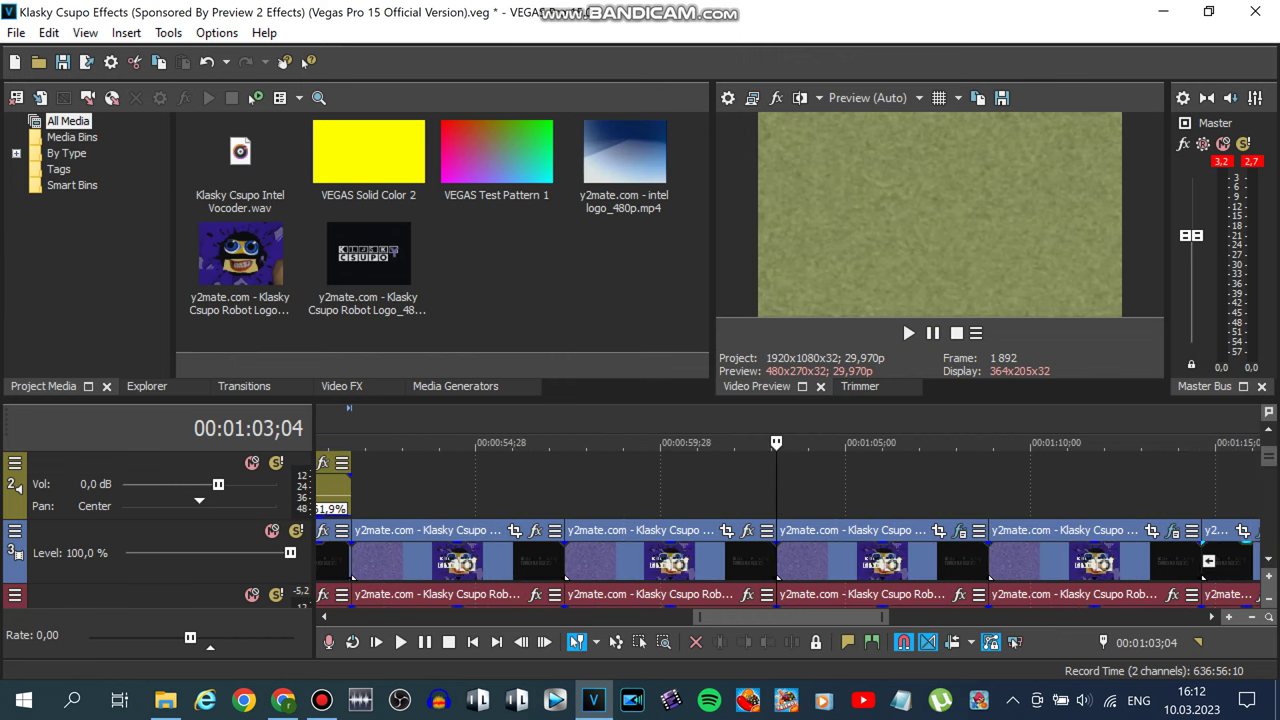
pyautogui.click(960, 531)
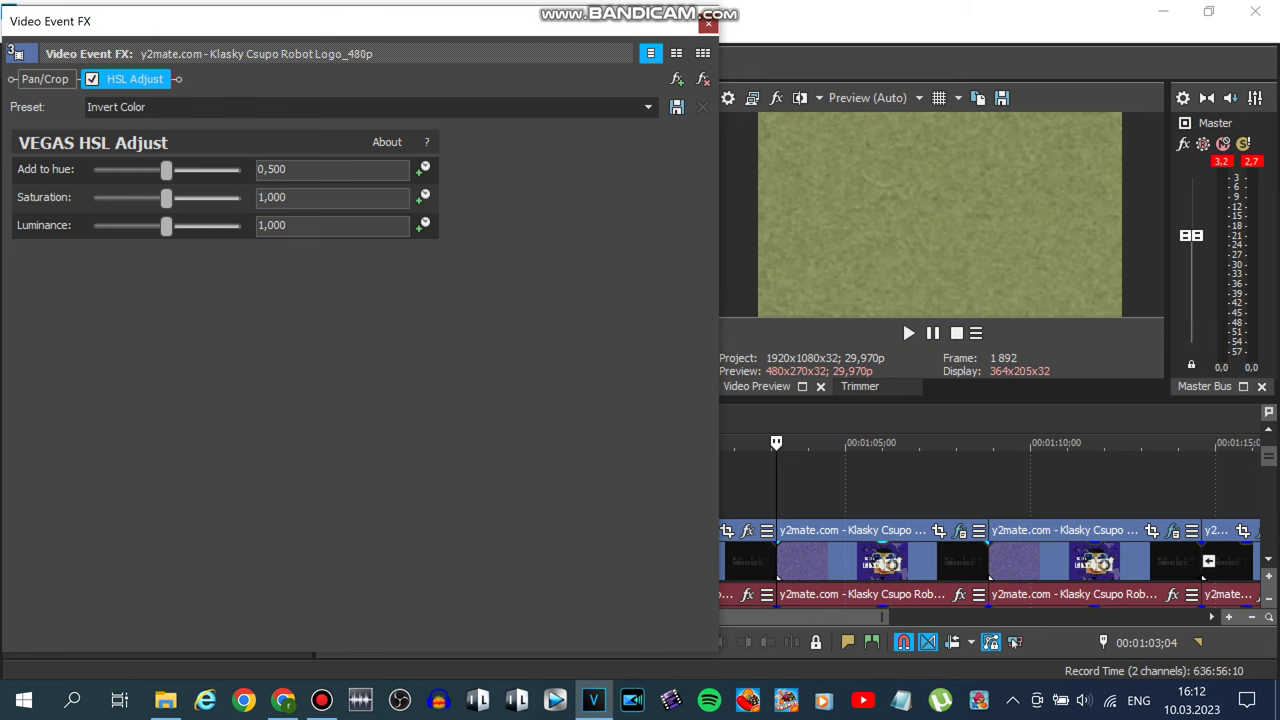
pyautogui.click(708, 22)
pyautogui.press('space')
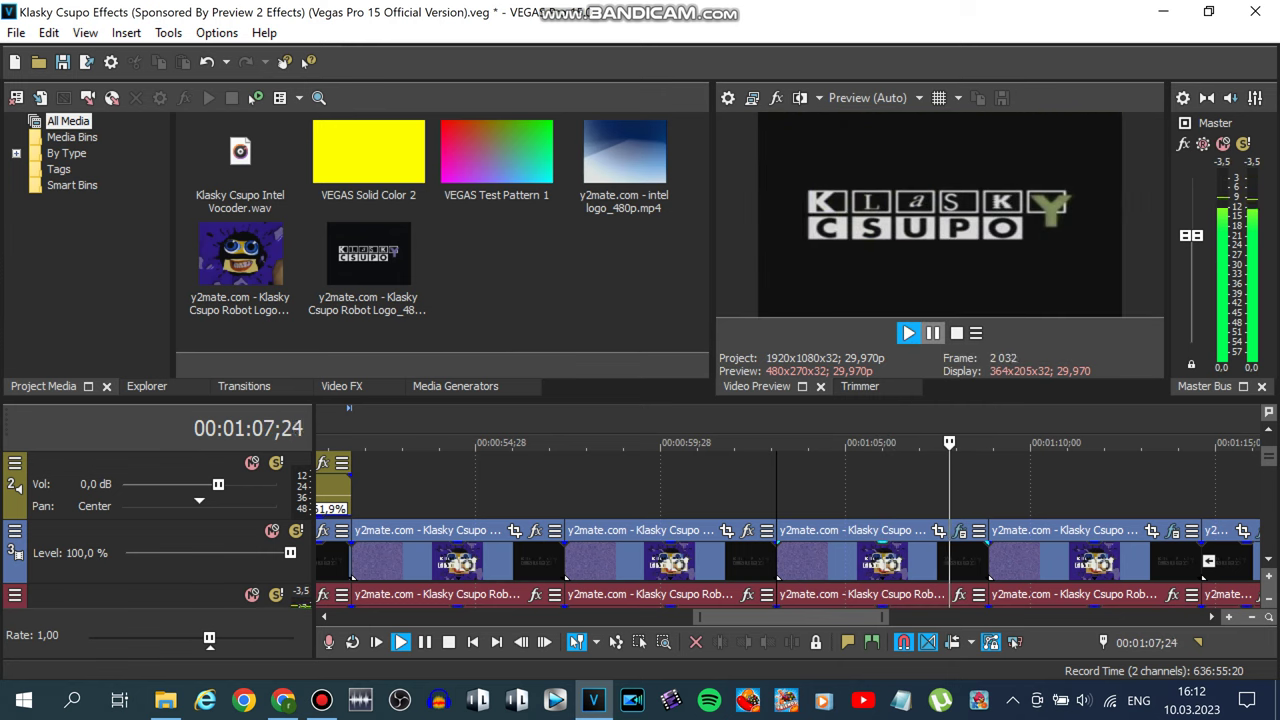
pyautogui.click(933, 333)
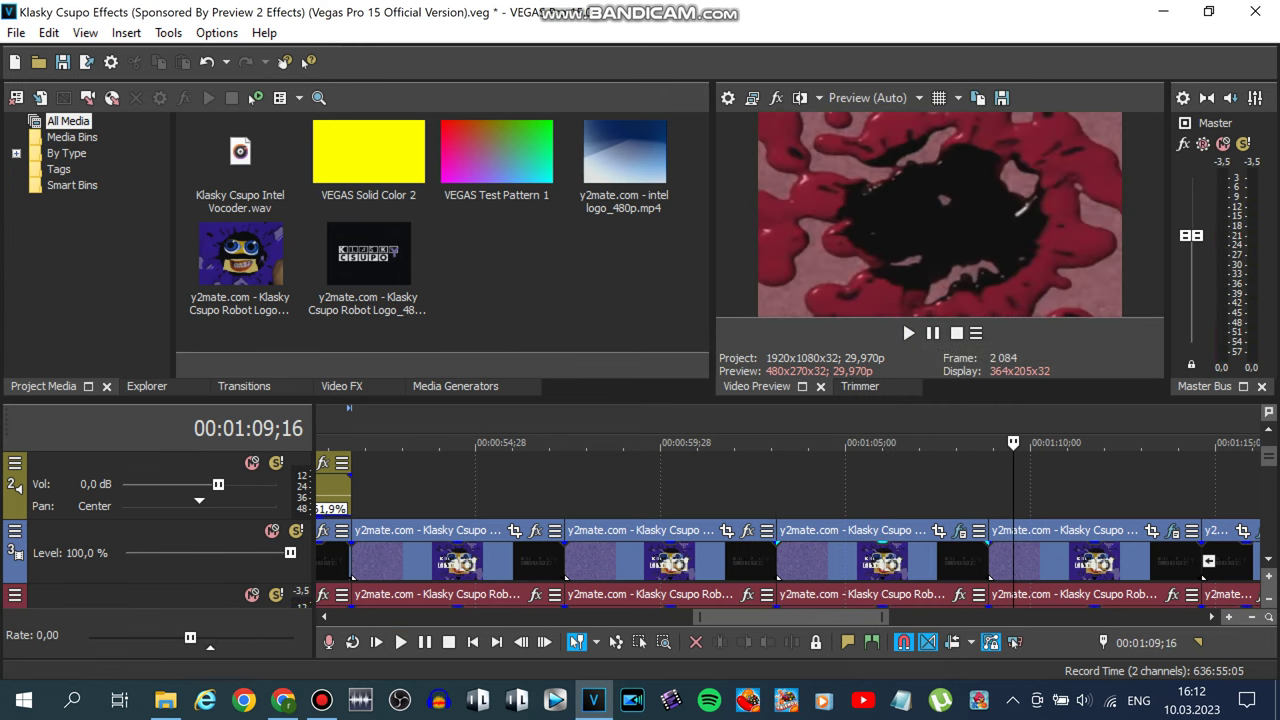
# Check the video effects on the following track 3 logo clip, just before 00:01:10;00, and play it back from its start.
pyautogui.click(1173, 531)
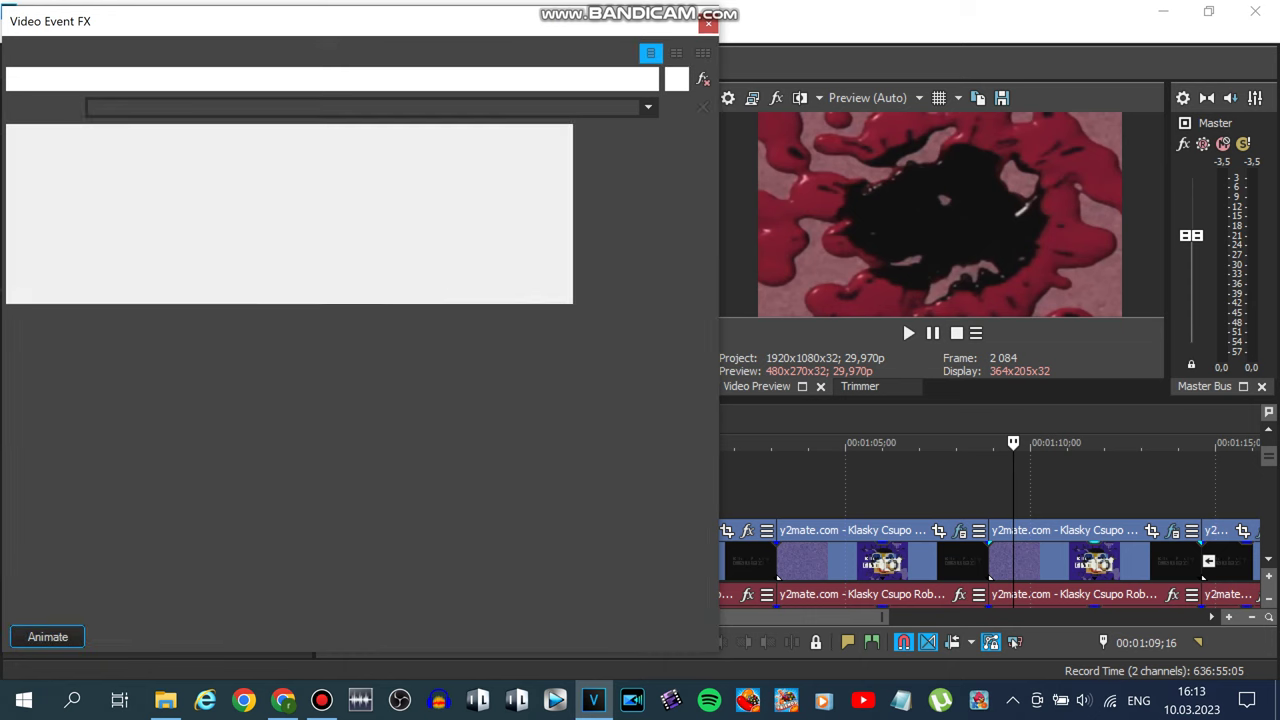
pyautogui.click(708, 22)
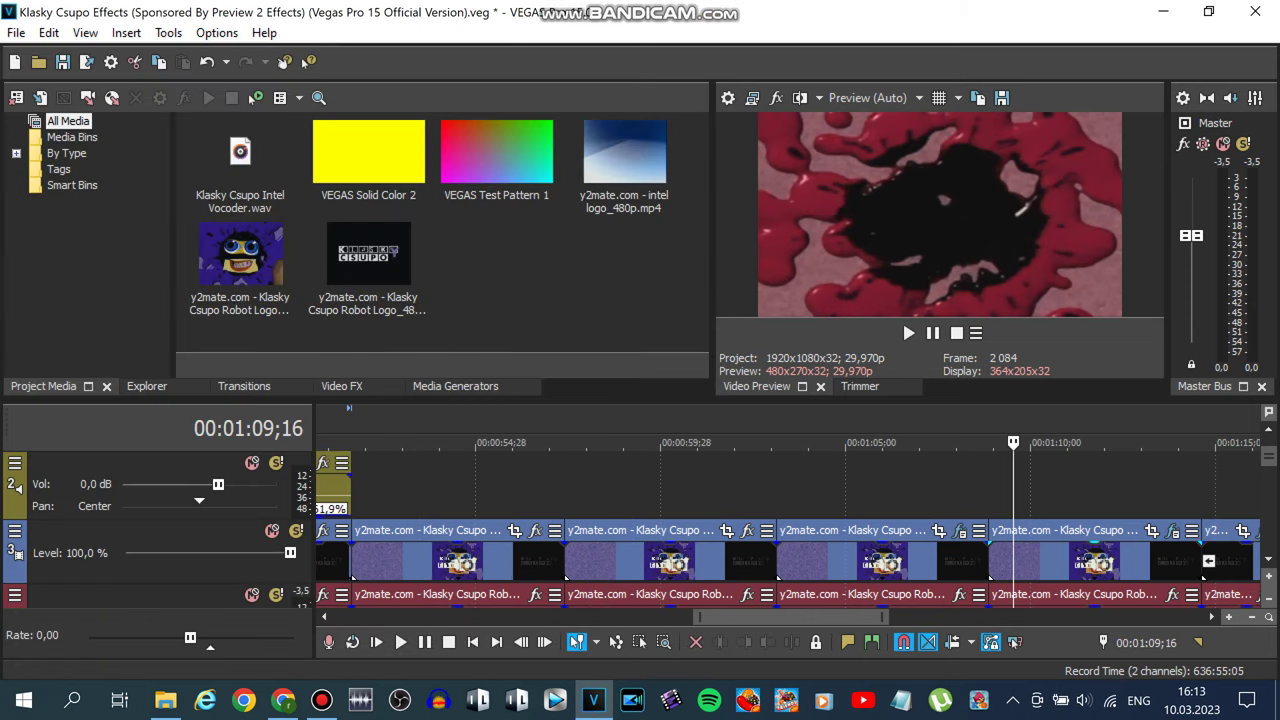
pyautogui.press('Left')
pyautogui.press('Left')
pyautogui.press('Left')
pyautogui.press('Left')
pyautogui.press('Left')
pyautogui.press('Left')
pyautogui.press('Left')
pyautogui.press('Left')
pyautogui.press('Left')
pyautogui.press('Left')
pyautogui.press('Left')
pyautogui.press('Left')
pyautogui.press('Left')
pyautogui.press('Left')
pyautogui.press('Left')
pyautogui.press('Left')
pyautogui.press('Left')
pyautogui.press('Left')
pyautogui.press('Left')
pyautogui.press('Left')
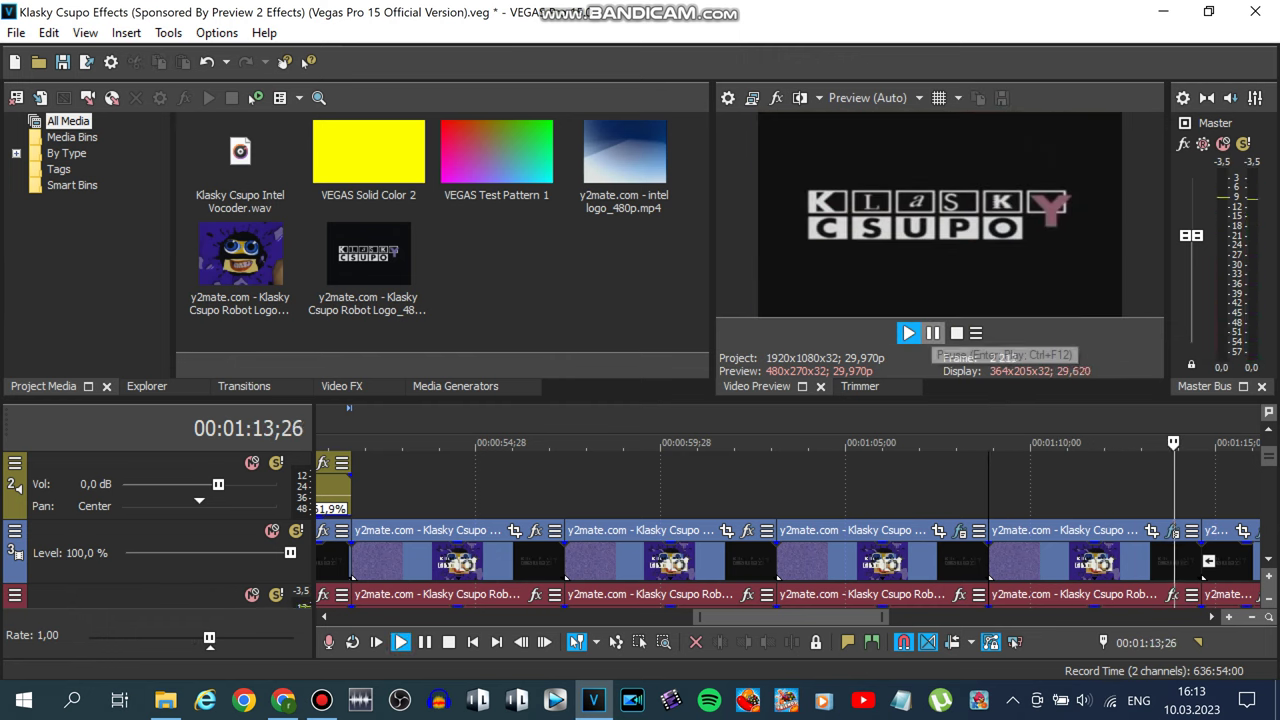
pyautogui.click(932, 333)
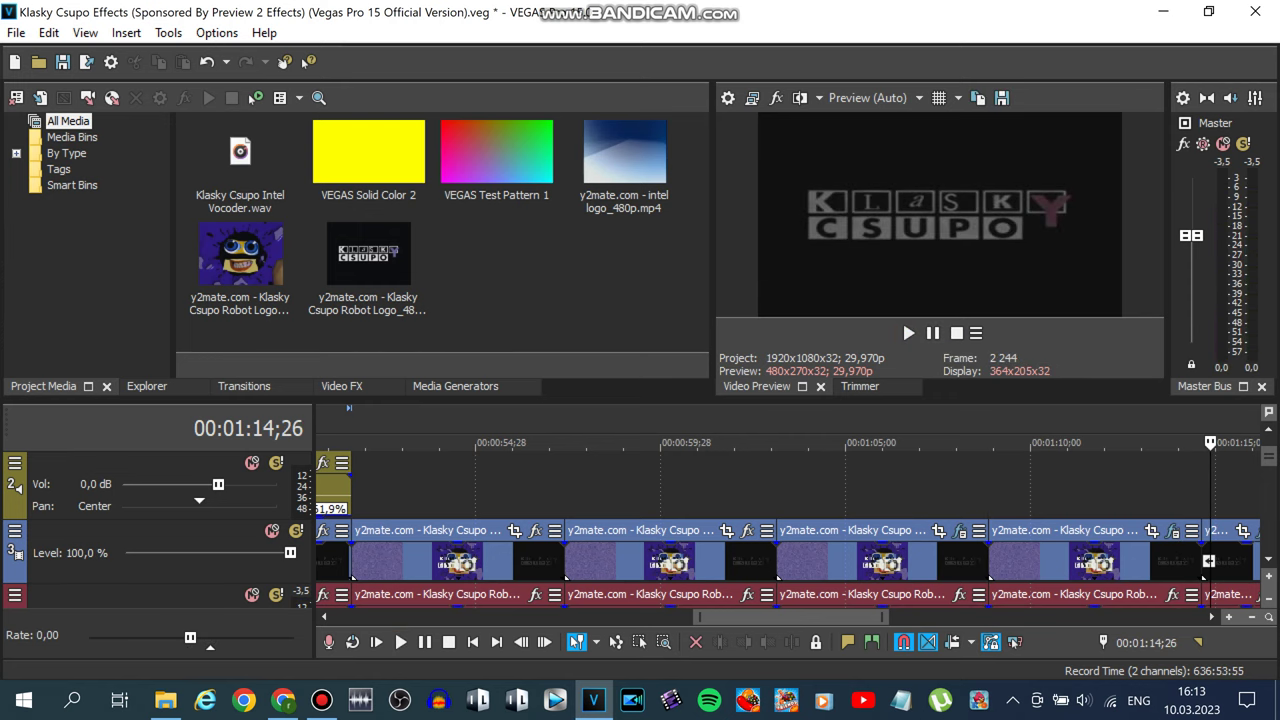
# Place the playhead at 00:01:14;18 and check the video effects on the reversed logo clip starting there.
pyautogui.click(1202, 486)
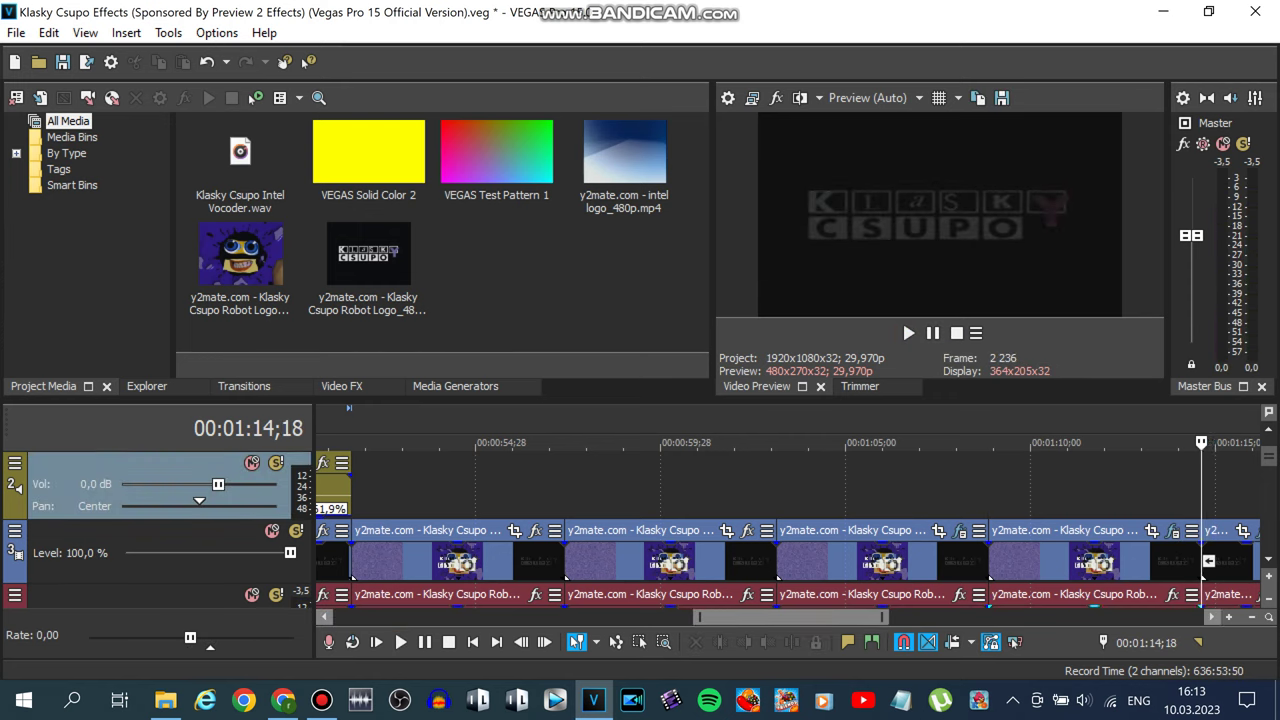
pyautogui.moveTo(800, 617); pyautogui.dragTo(932, 617)
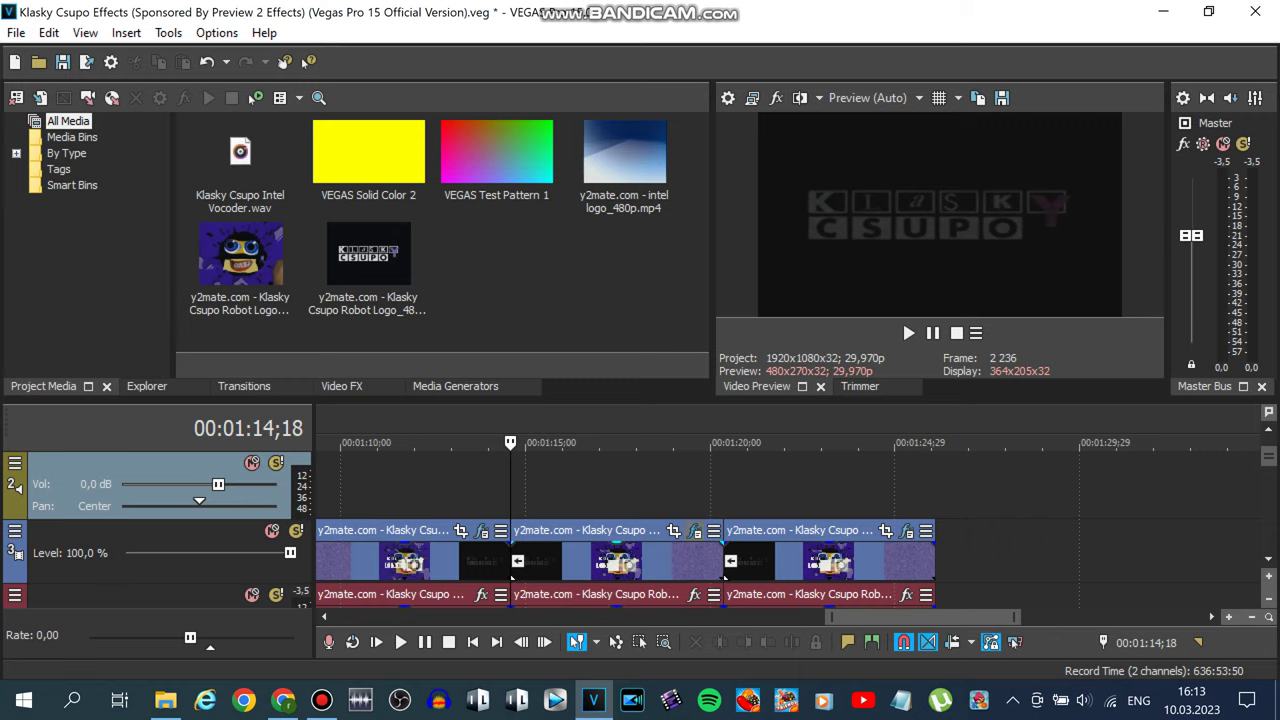
pyautogui.click(695, 531)
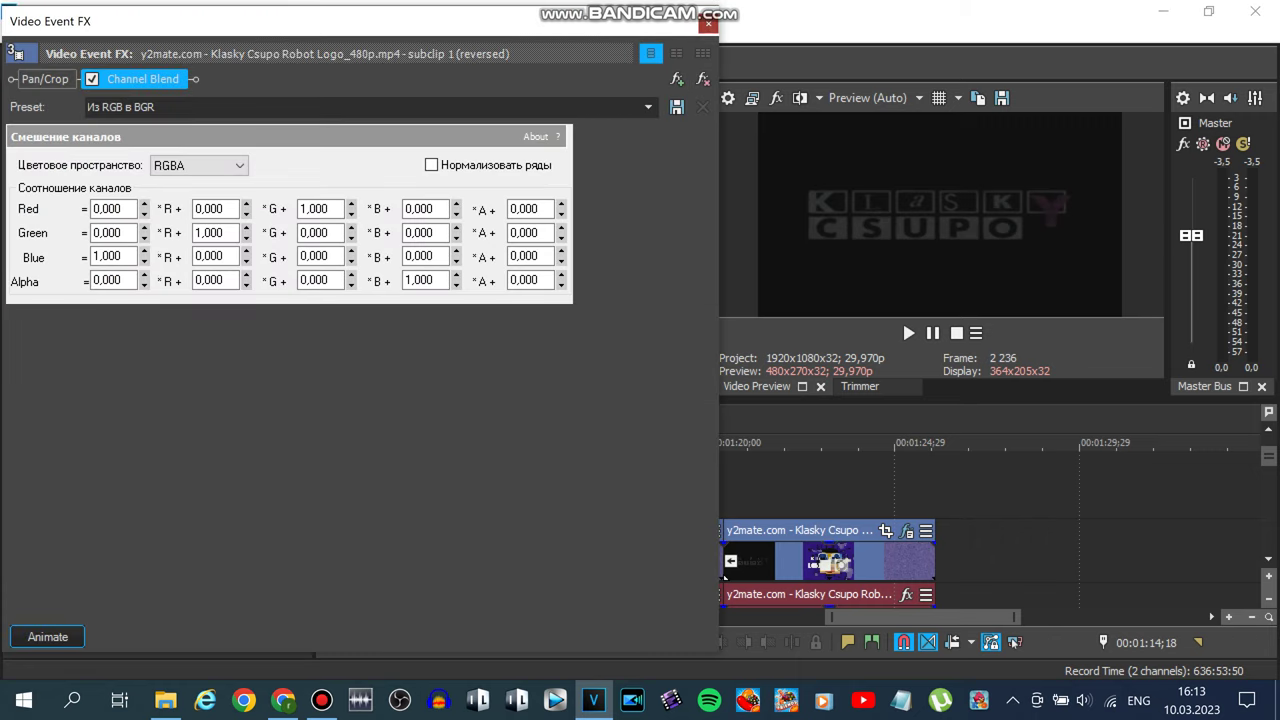
pyautogui.click(708, 24)
# Select the reversed track 3 logo clip at 00:01:14;18 and play it back past its end.
pyautogui.scroll(-1, 725, 577)
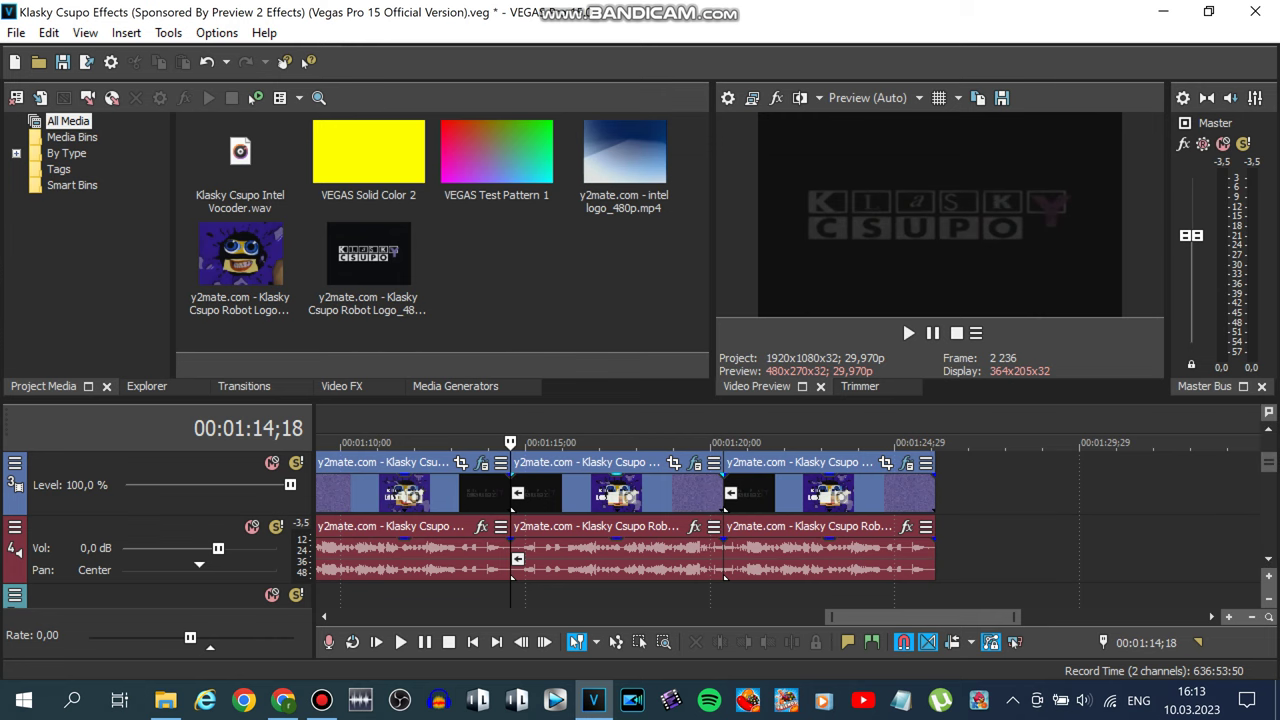
pyautogui.click(650, 495)
pyautogui.rightClick(650, 495)
pyautogui.click(1191, 700)
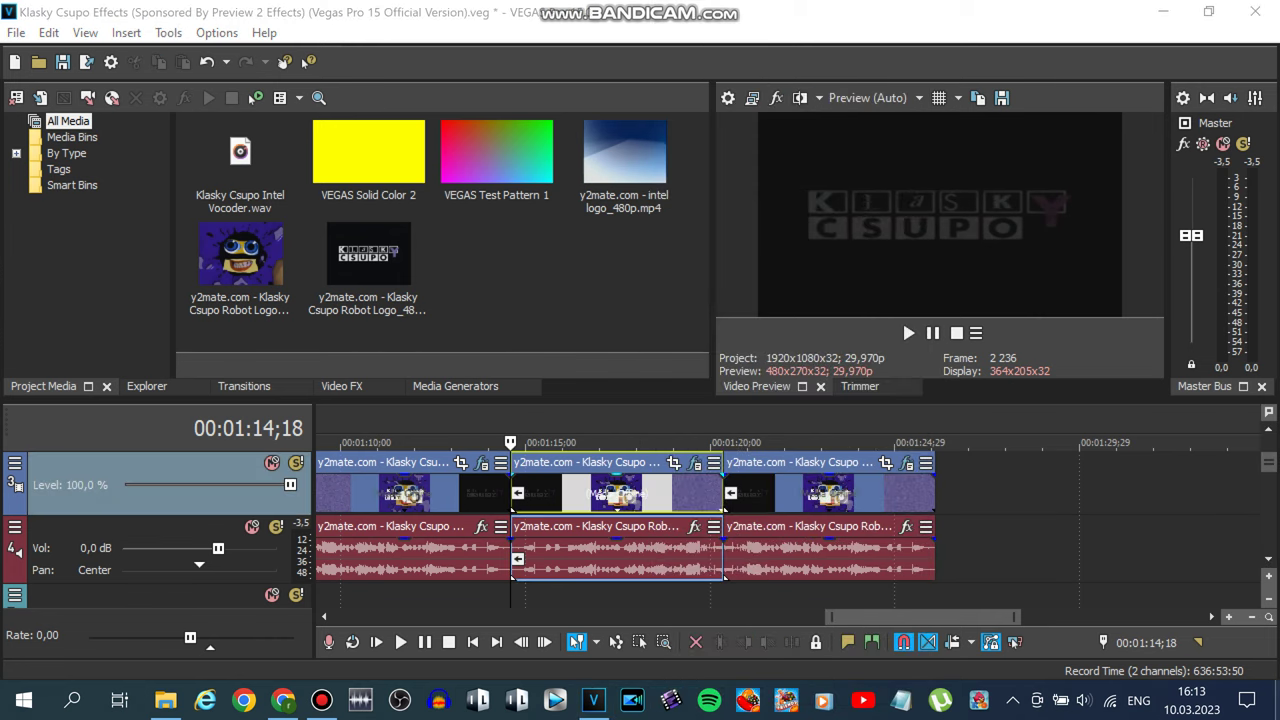
pyautogui.click(1163, 12)
pyautogui.click(1163, 12)
pyautogui.click(594, 700)
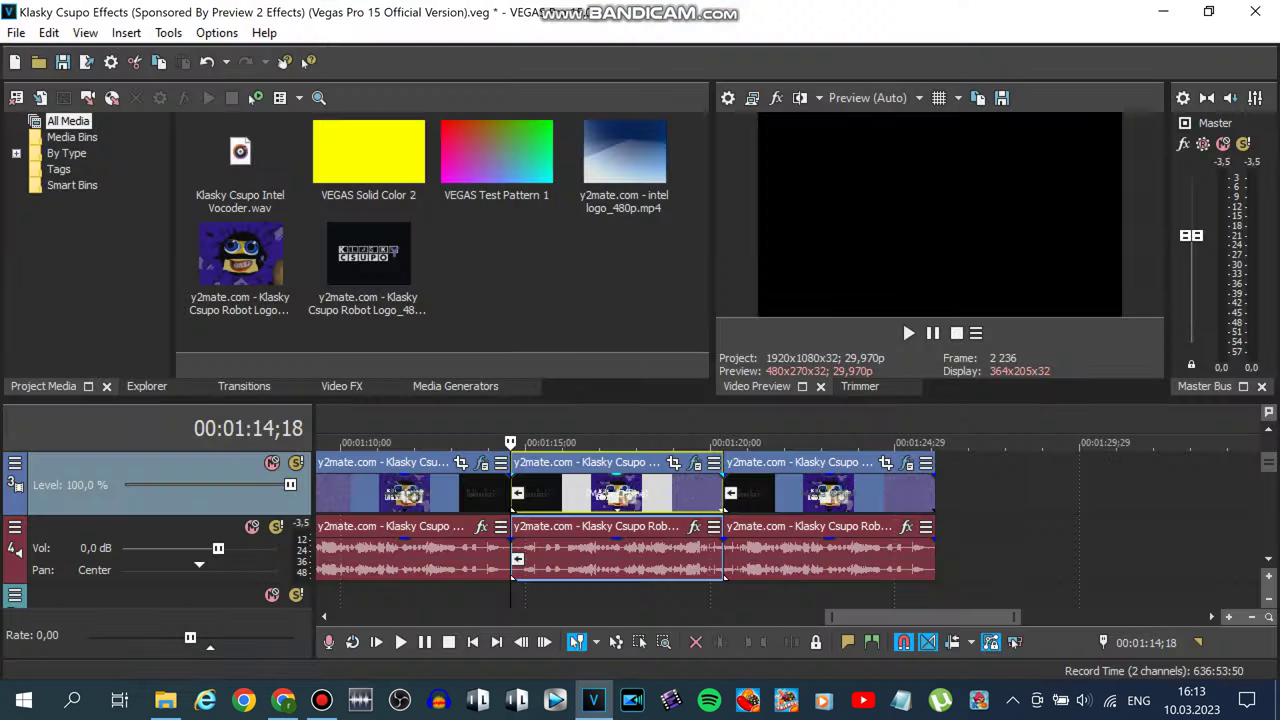
pyautogui.press('space')
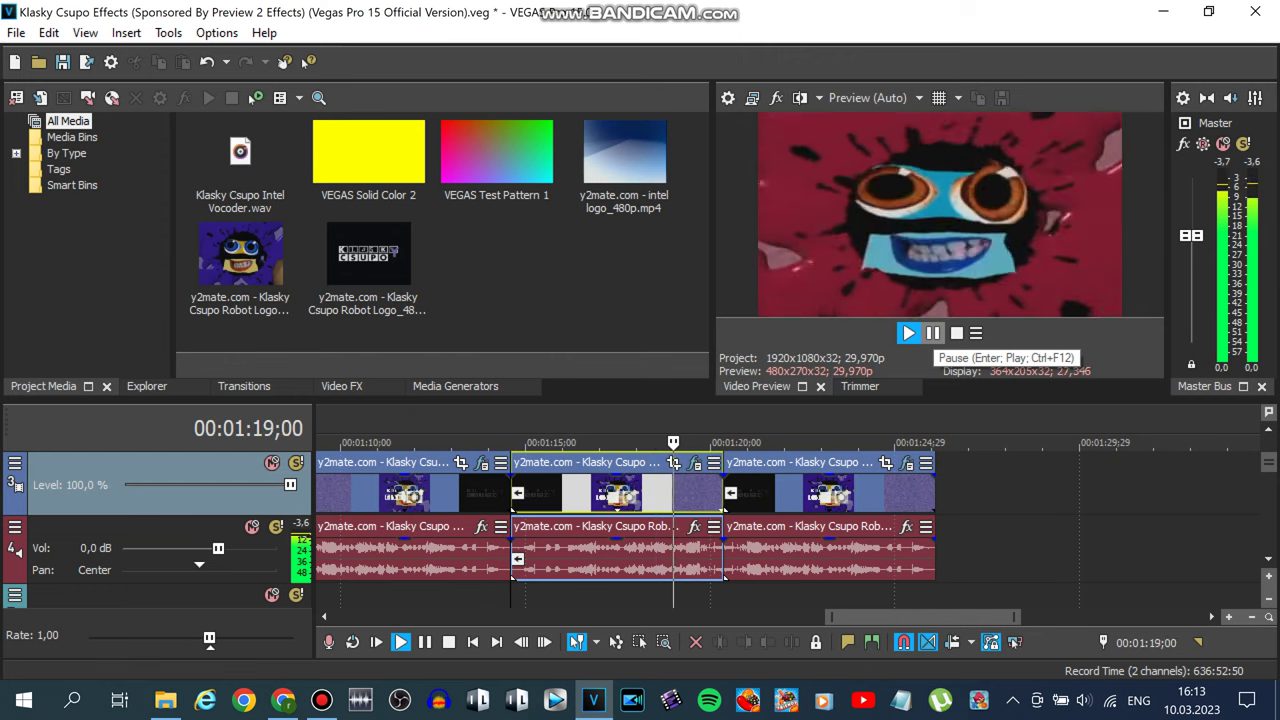
pyautogui.click(932, 333)
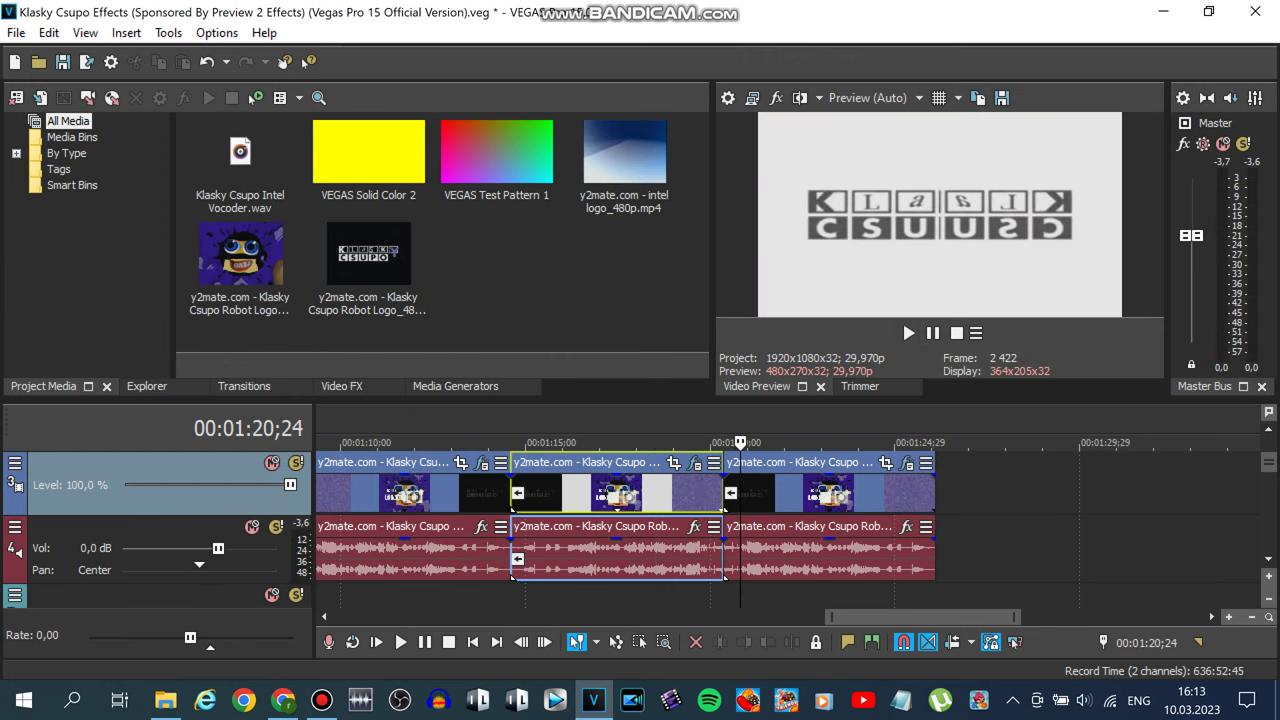
# Place the playhead at 00:01:20;10 and check the last reversed logo clip's Reverse option and its Channel Blend, LAB Adjust and Mirror effects.
pyautogui.click(723, 443)
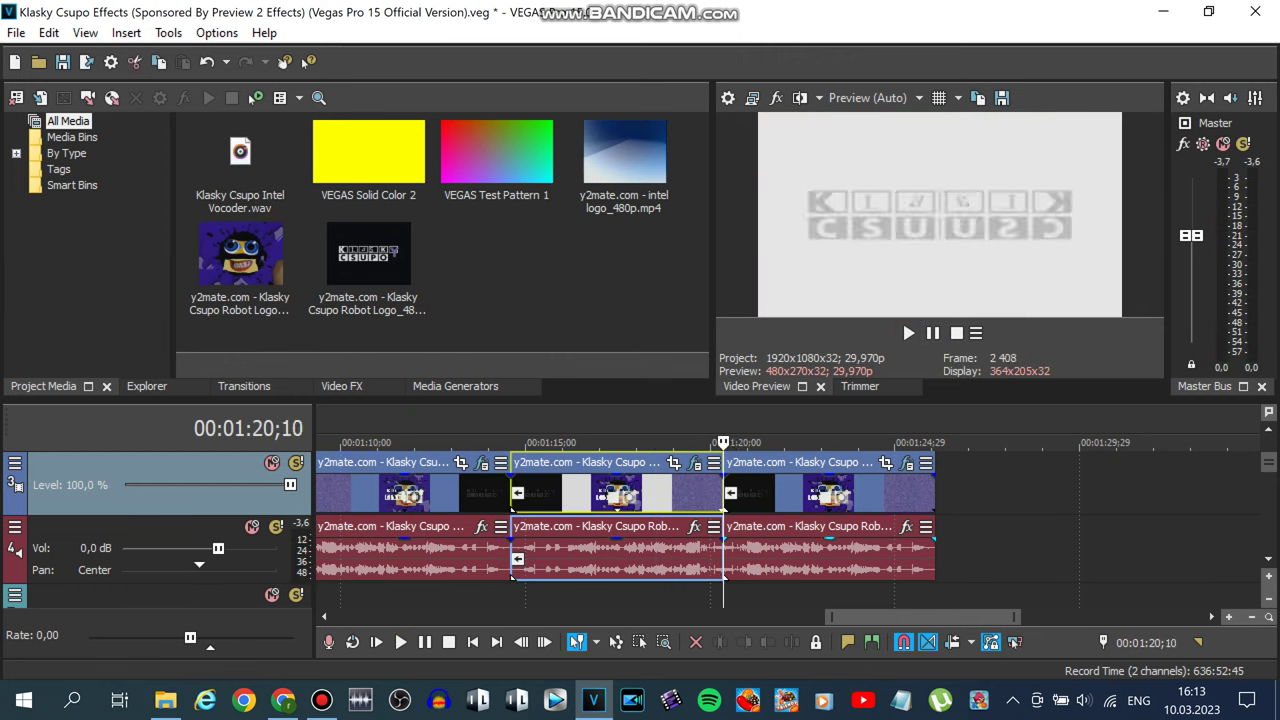
pyautogui.rightClick(826, 474)
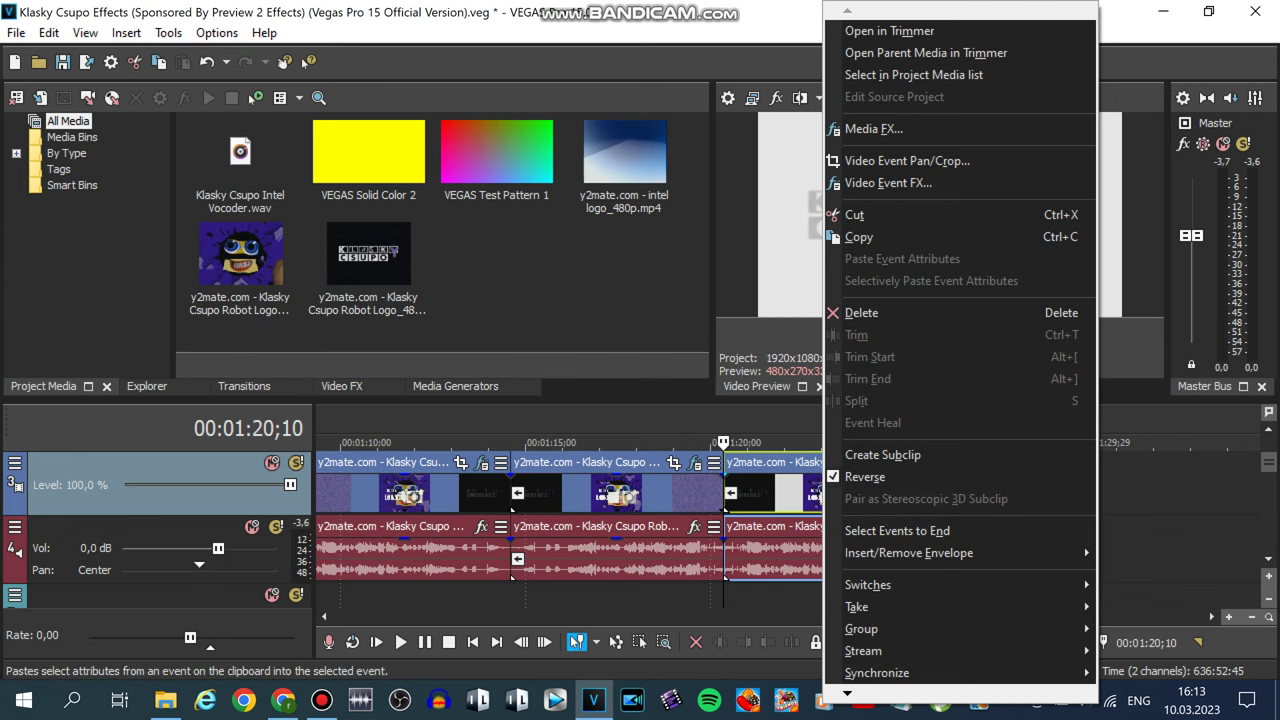
pyautogui.press('Escape')
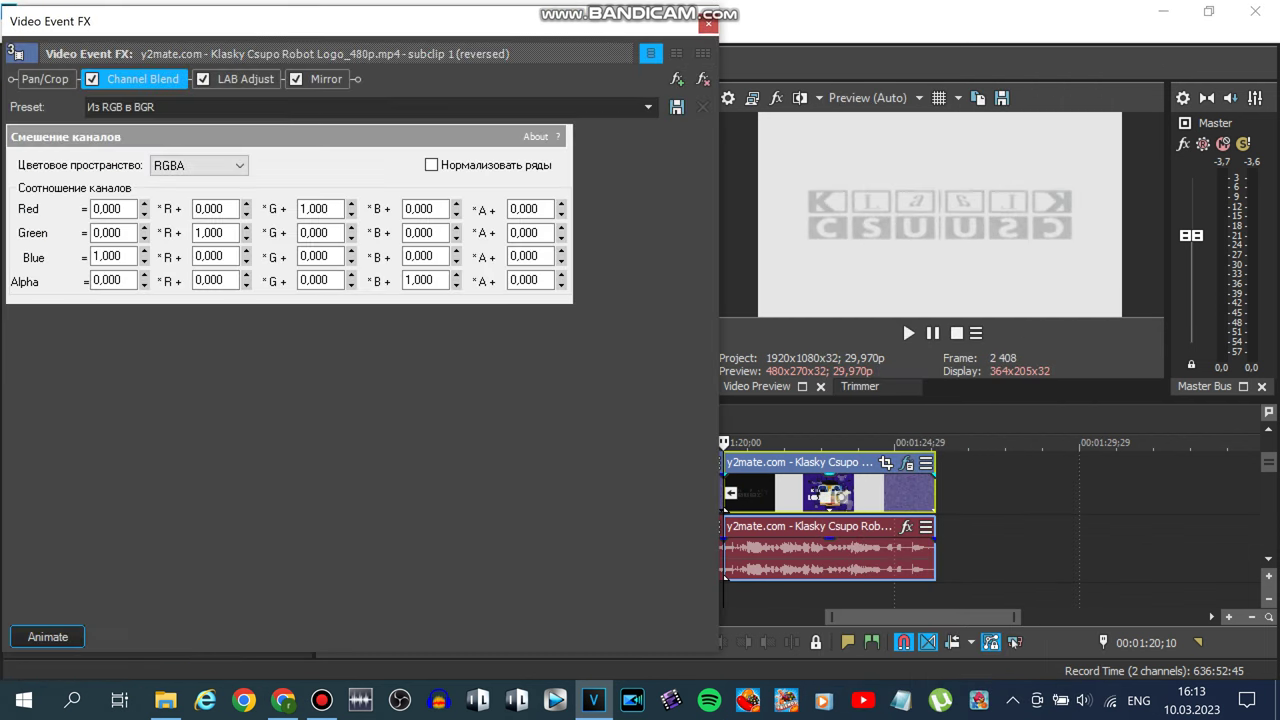
pyautogui.click(245, 79)
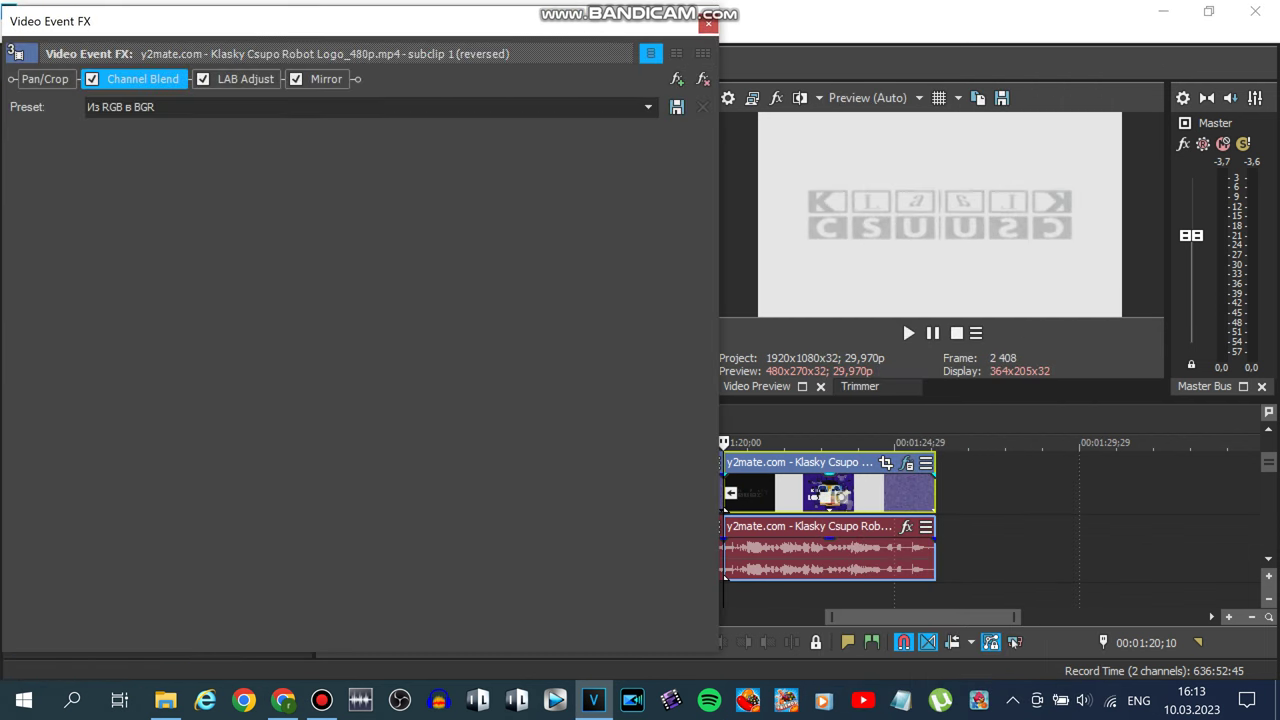
pyautogui.click(326, 79)
pyautogui.click(708, 24)
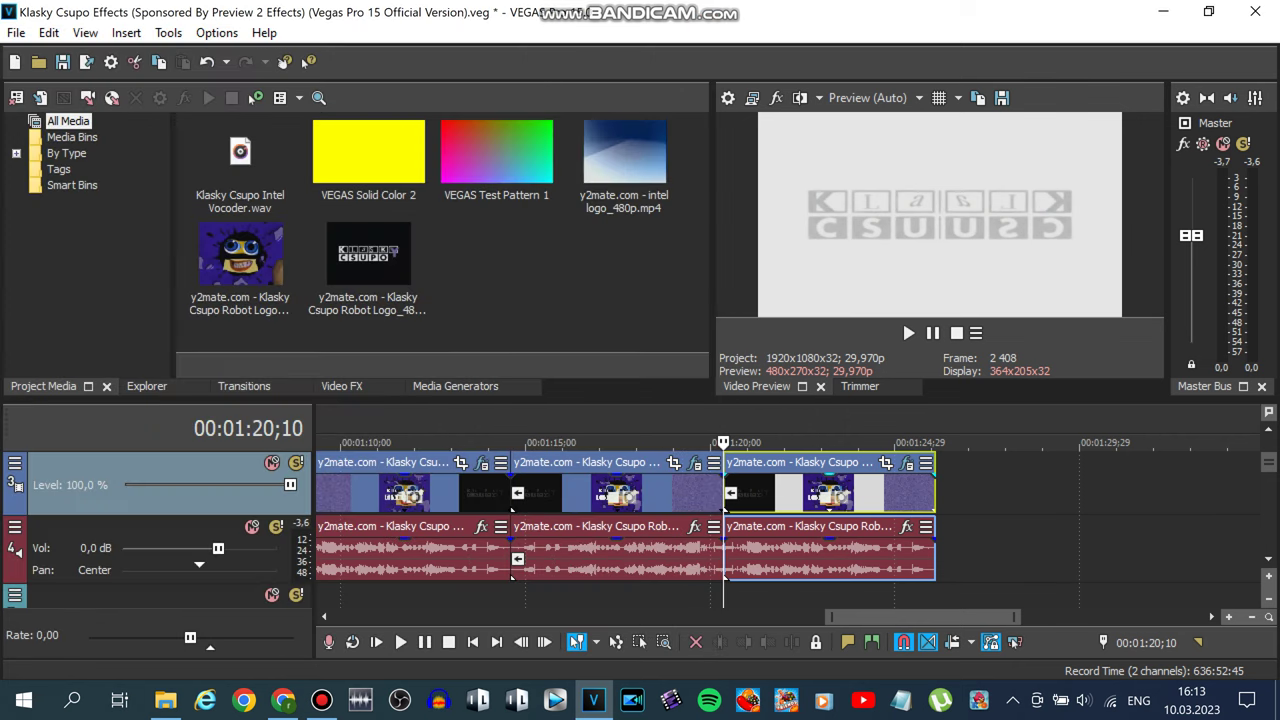
# Play back the last reversed logo clip from 00:01:20;10 and stop just past its end.
pyautogui.scroll(10, 780, 520)
pyautogui.click(321, 700)
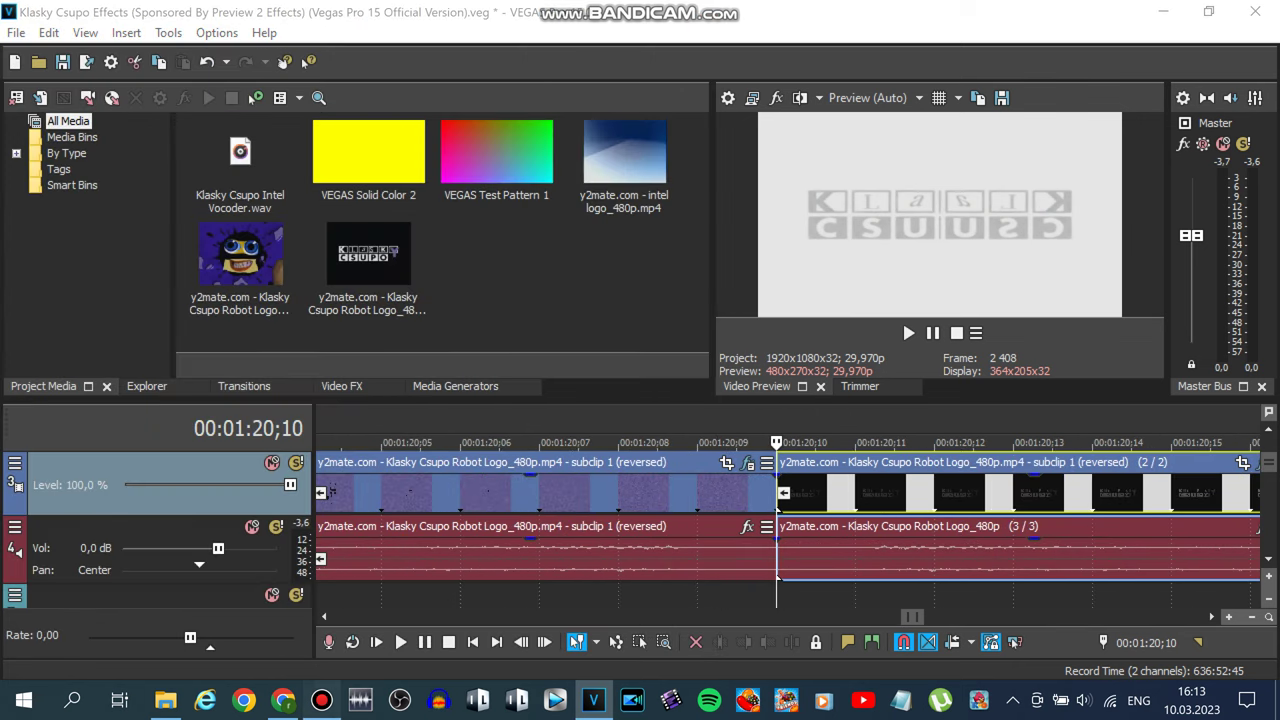
pyautogui.hotkey('alt', 'Tab')
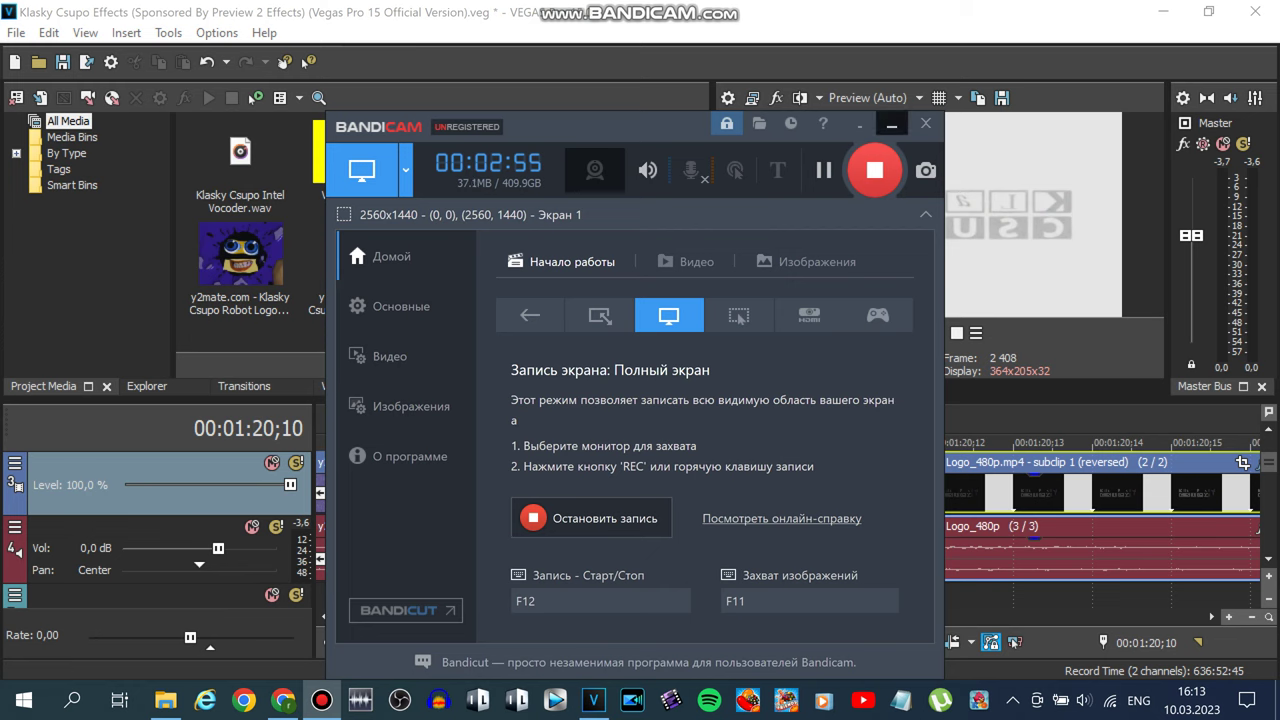
pyautogui.hotkey('alt', 'Tab')
pyautogui.press('space')
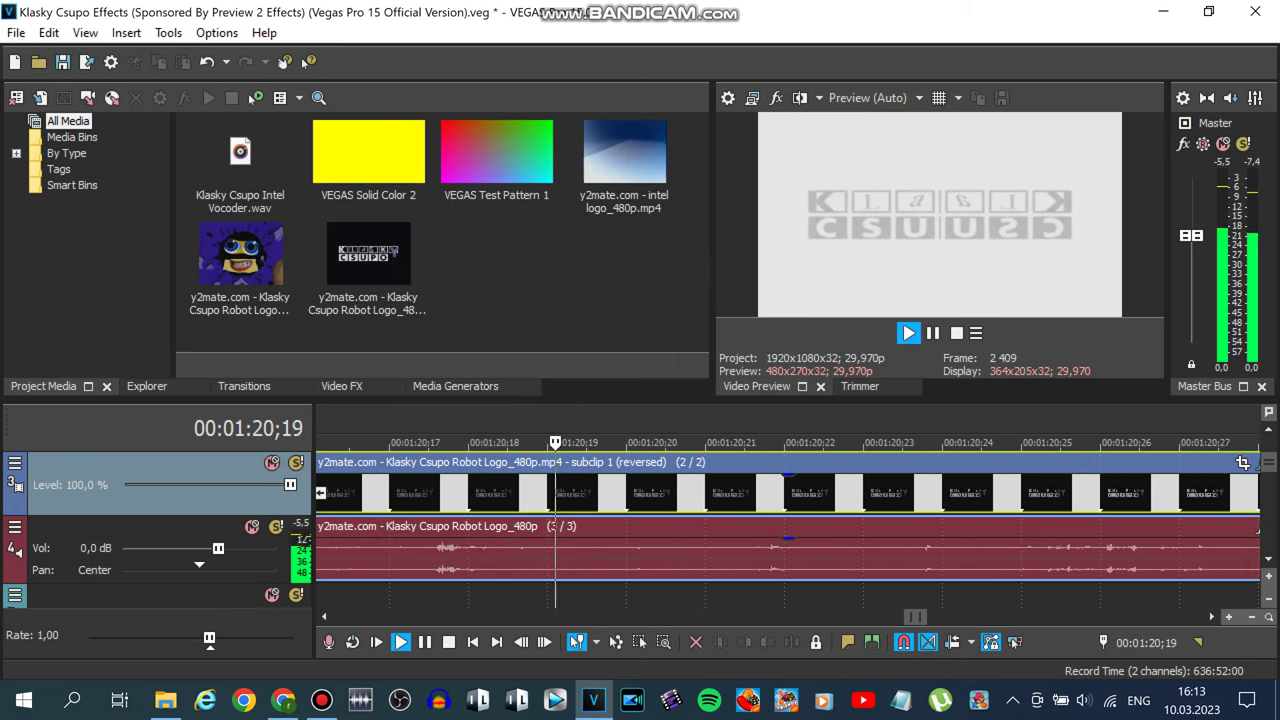
pyautogui.scroll(-3, 788, 530)
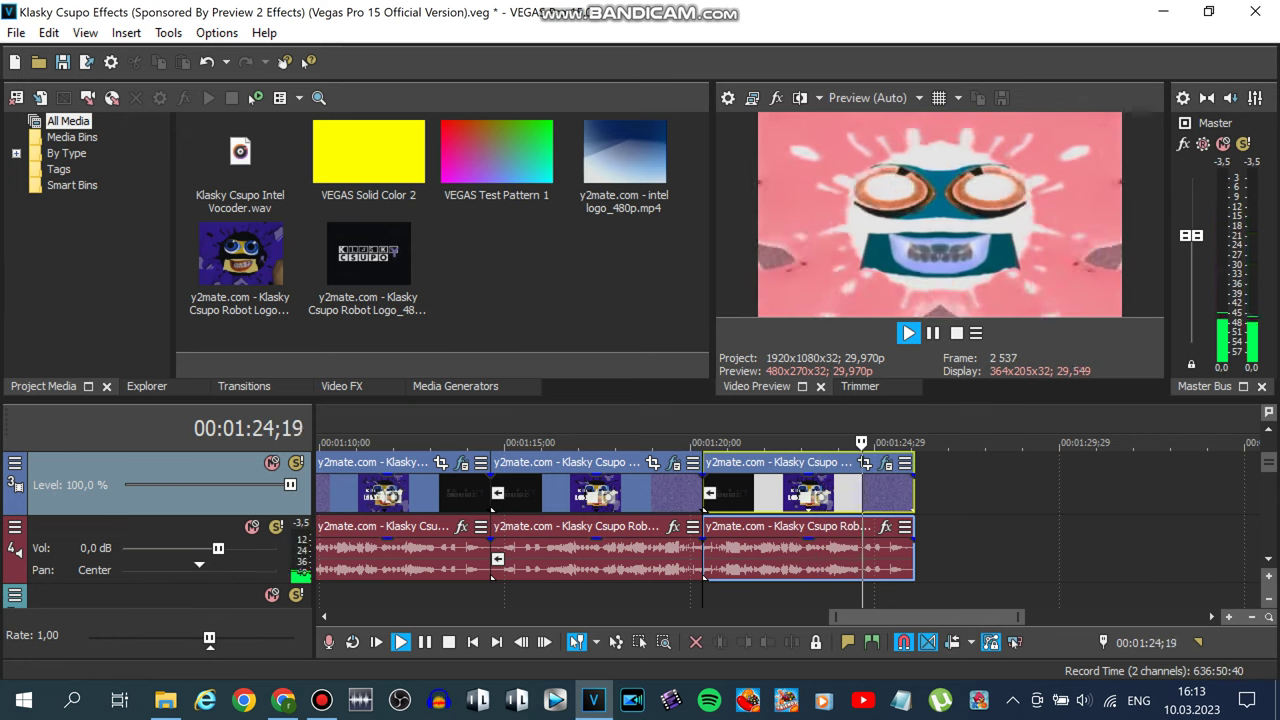
pyautogui.click(934, 334)
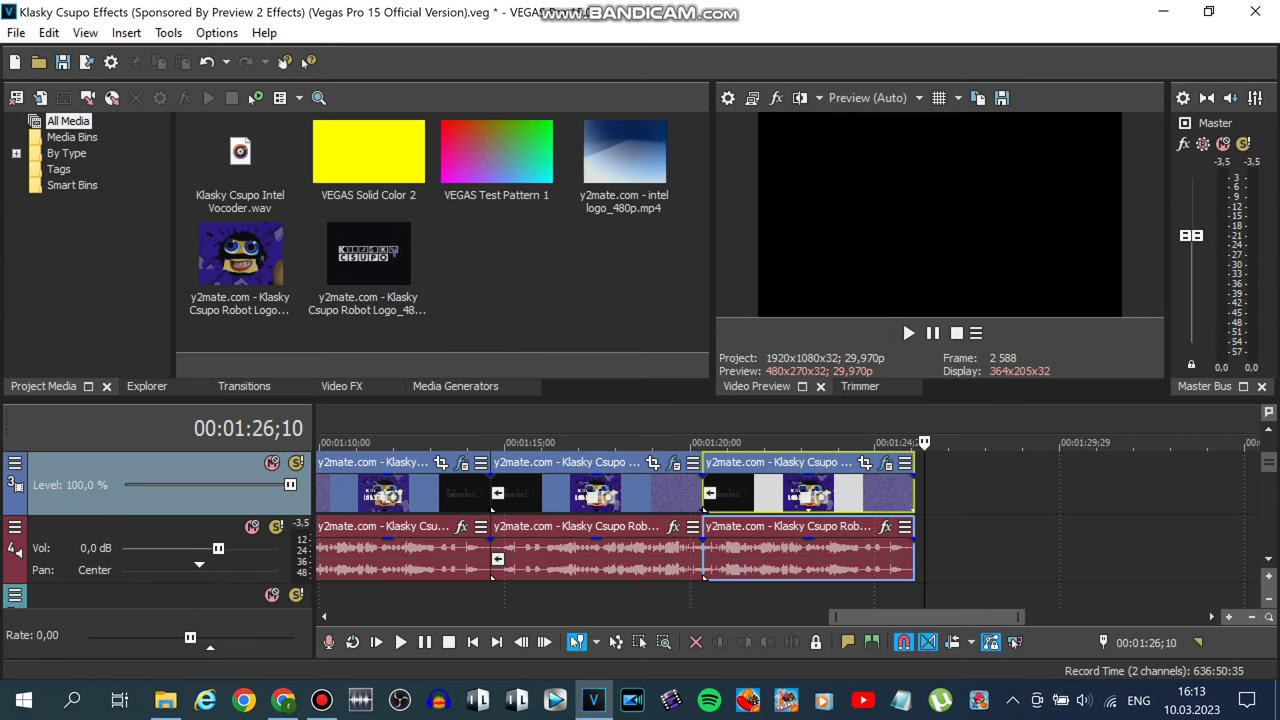
# Add the reversed Klasky Csupo Robot Logo subclip after the last track 3 clip and set Maintain aspect ratio to No in its Pan/Crop.
pyautogui.moveTo(369, 262); pyautogui.dragTo(922, 490)
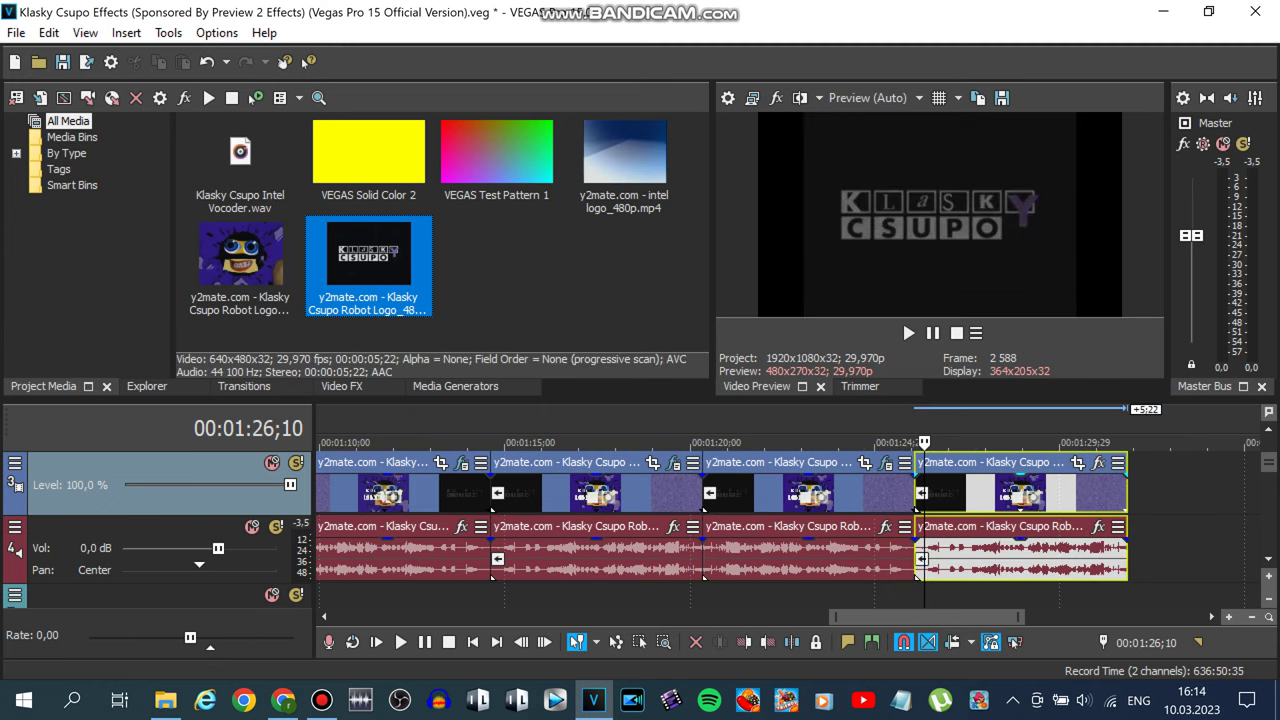
pyautogui.click(1077, 462)
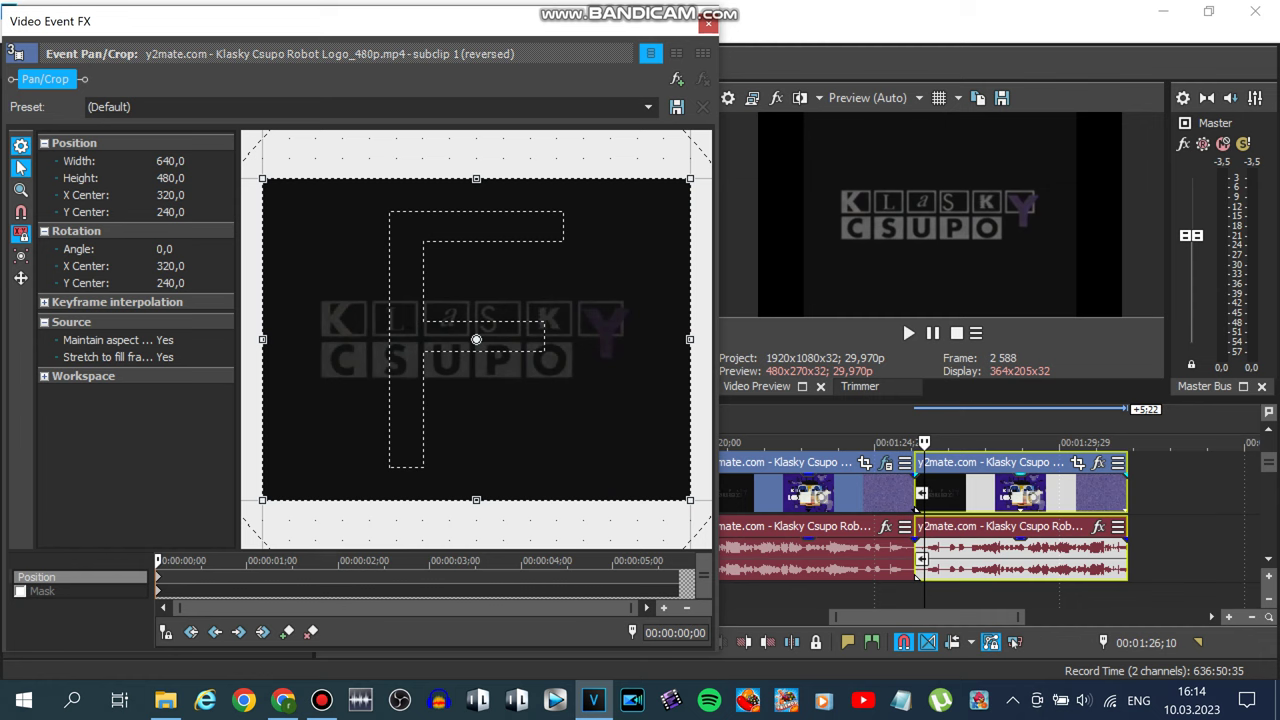
pyautogui.click(193, 340)
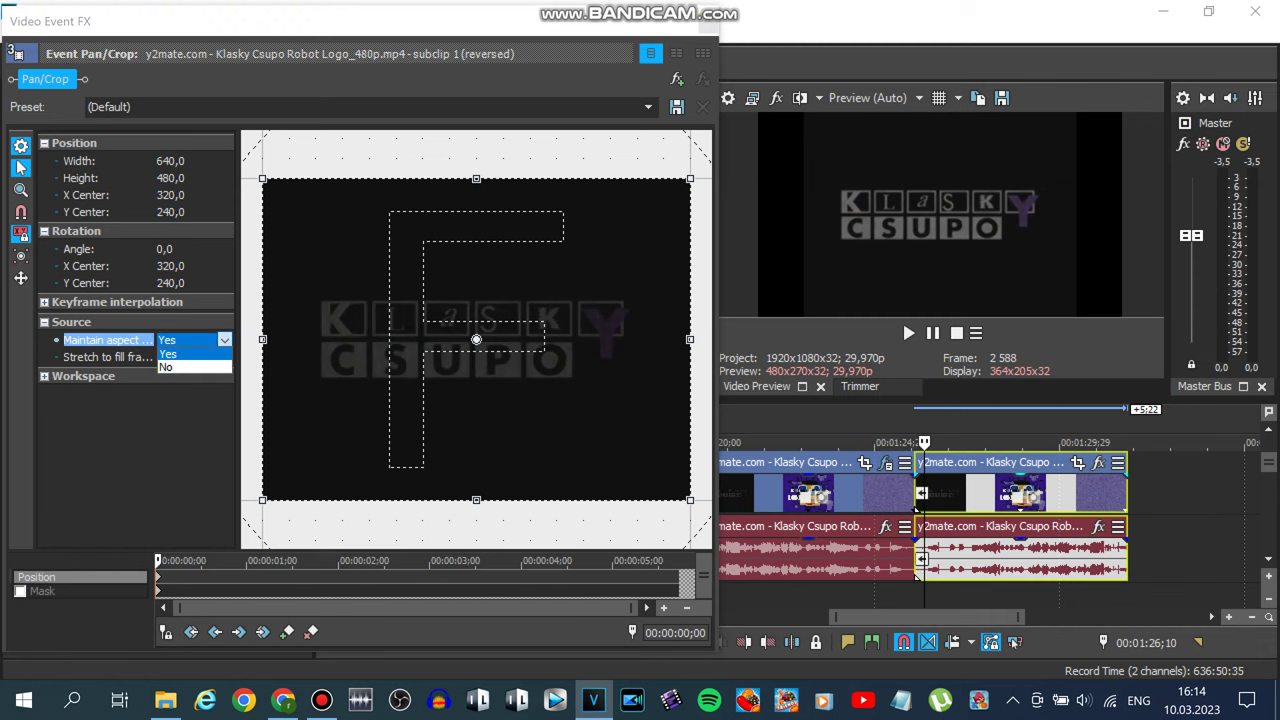
pyautogui.click(193, 367)
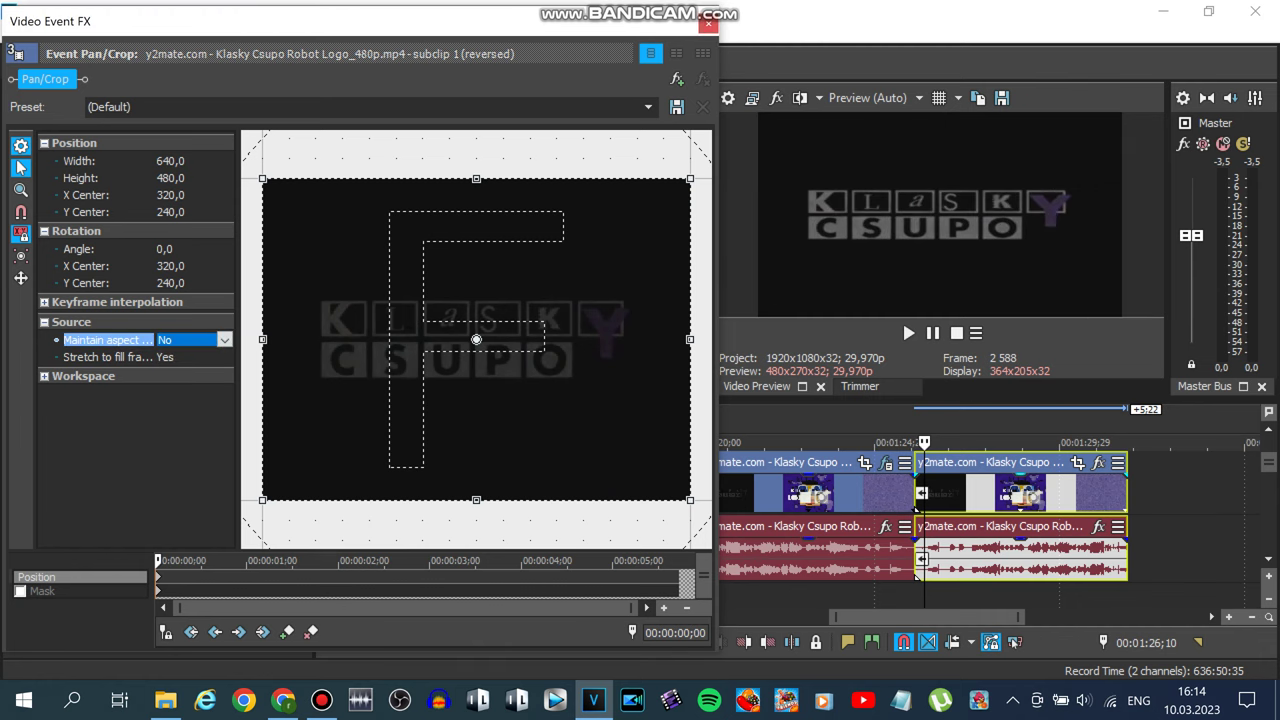
pyautogui.click(707, 20)
# Apply the LAB Adjust effect with the IB&WHP12R preset to the last reversed logo clip on track 3.
pyautogui.click(342, 386)
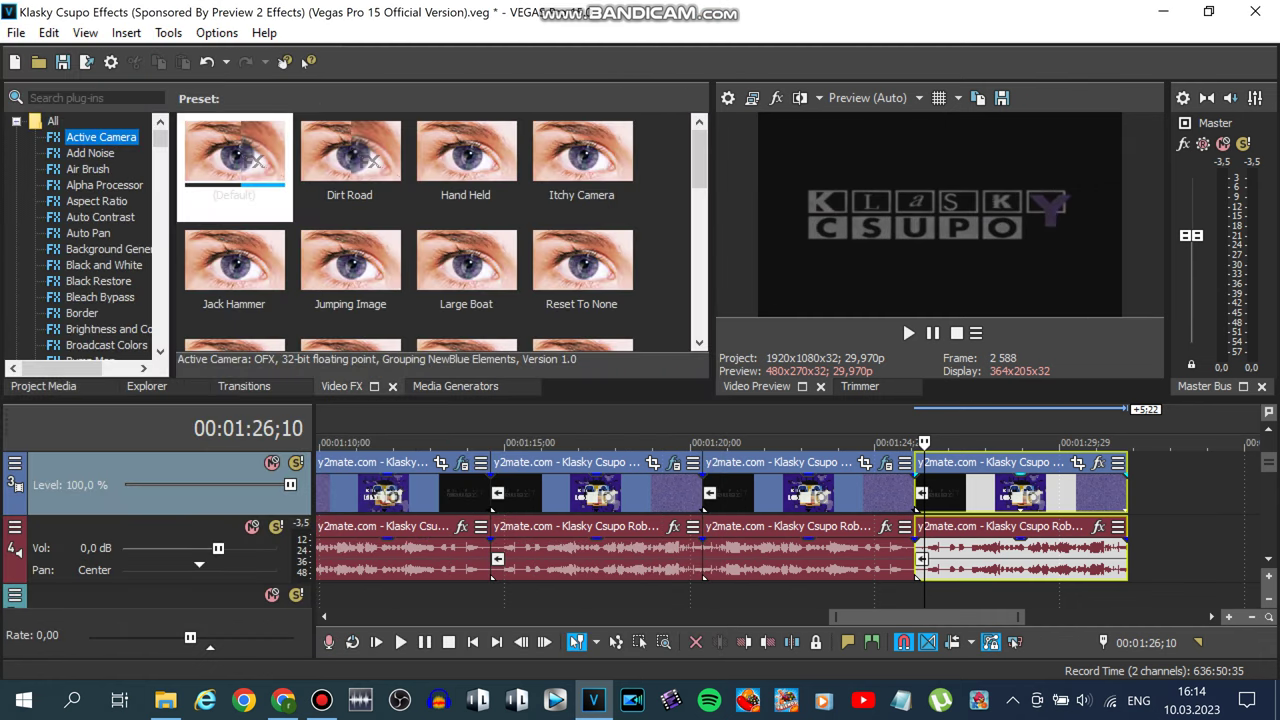
pyautogui.scroll(-20, 85, 235)
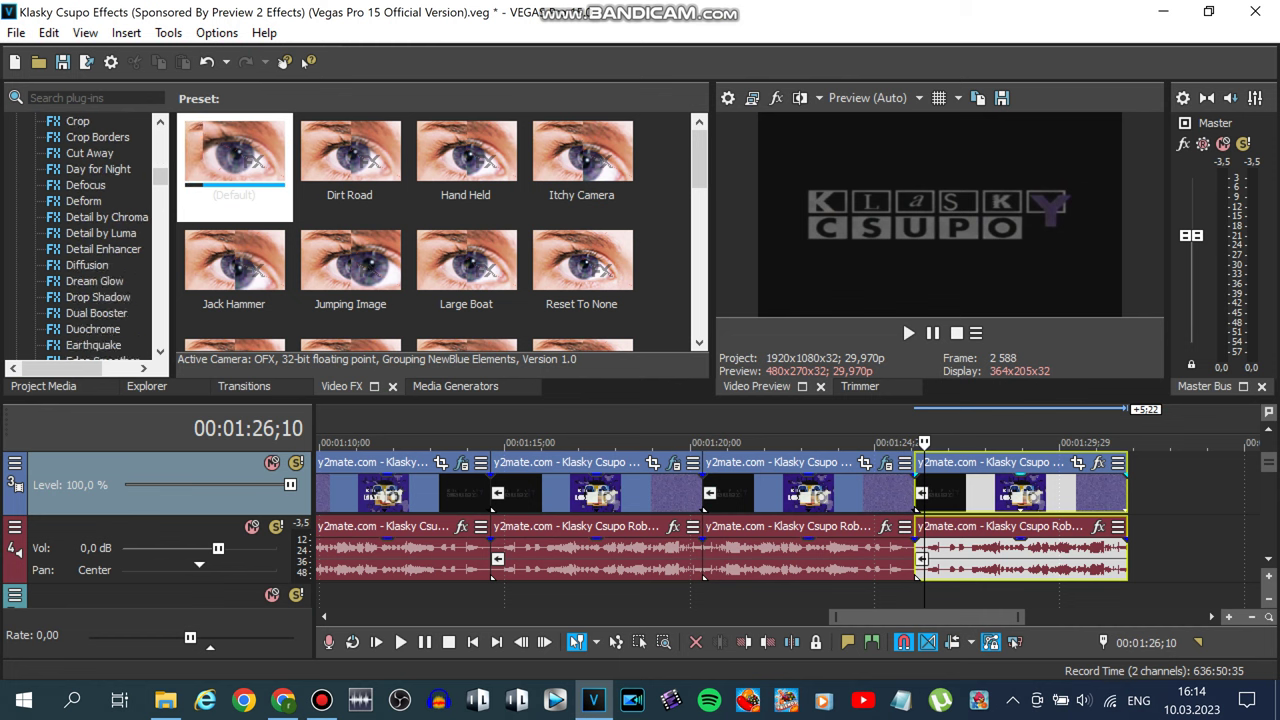
pyautogui.scroll(-15, 85, 235)
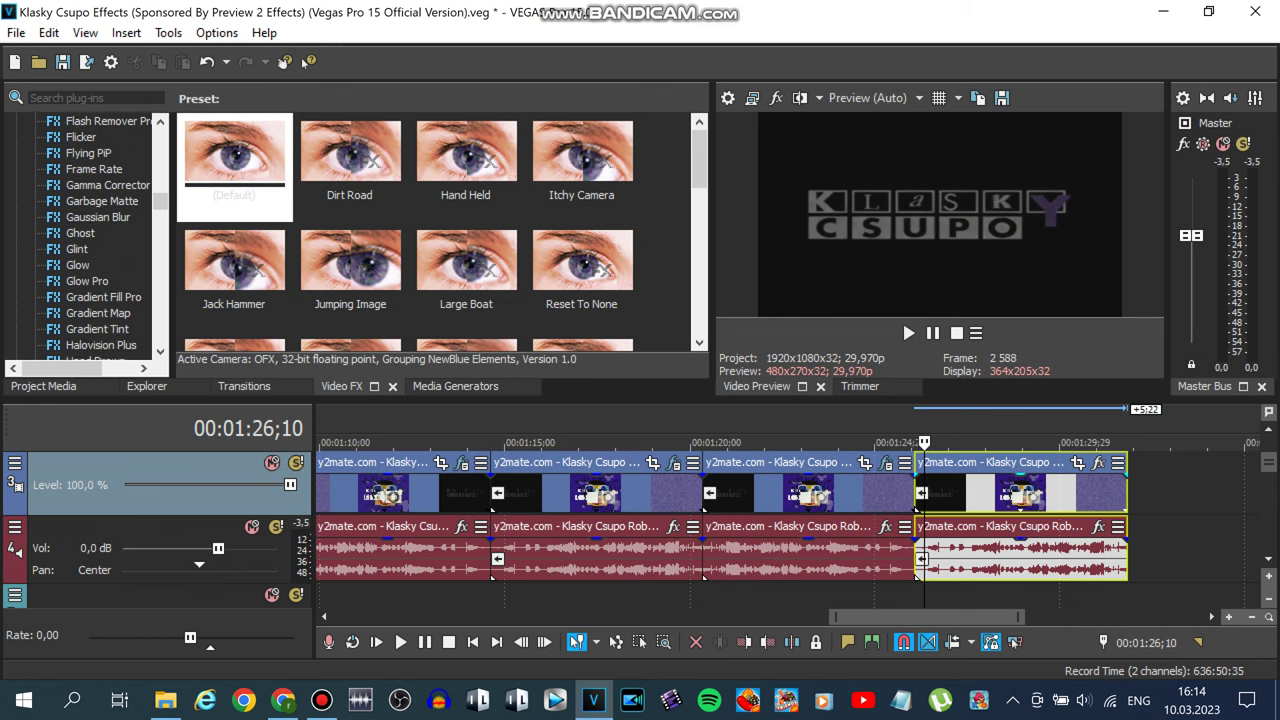
pyautogui.click(92, 169)
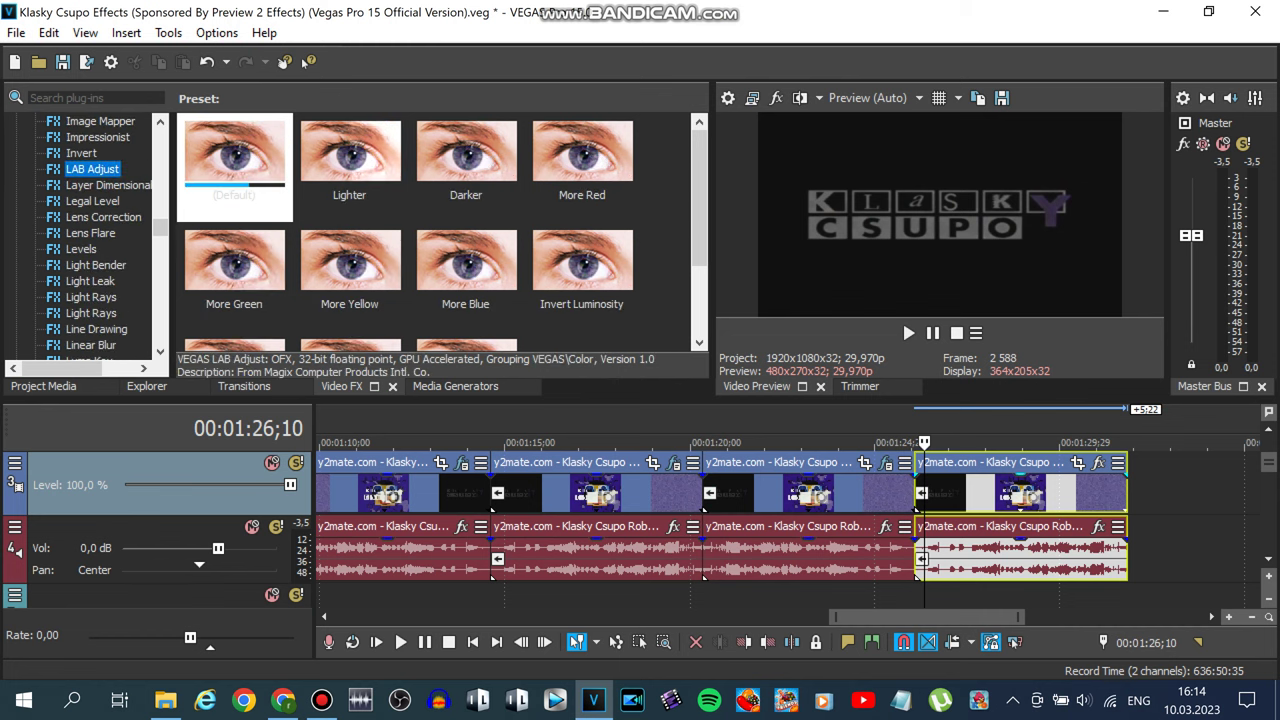
pyautogui.scroll(-2, 583, 262)
pyautogui.click(467, 265)
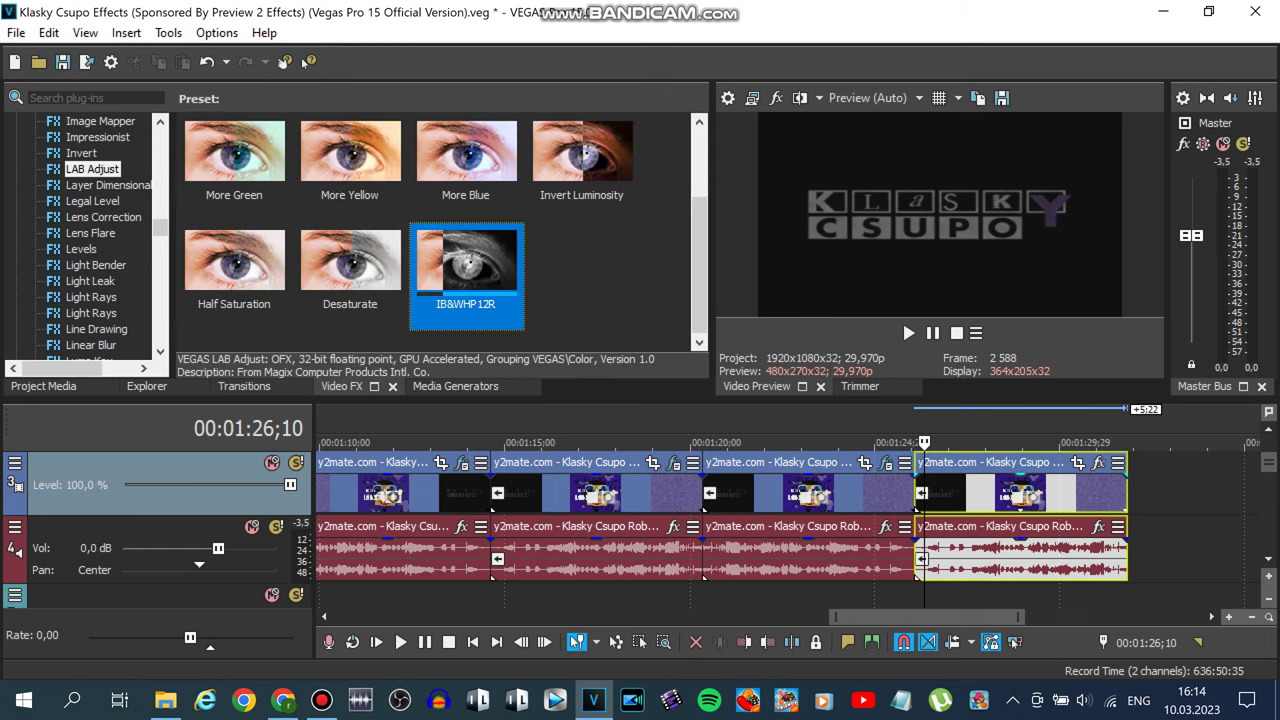
pyautogui.moveTo(467, 265); pyautogui.dragTo(1020, 492)
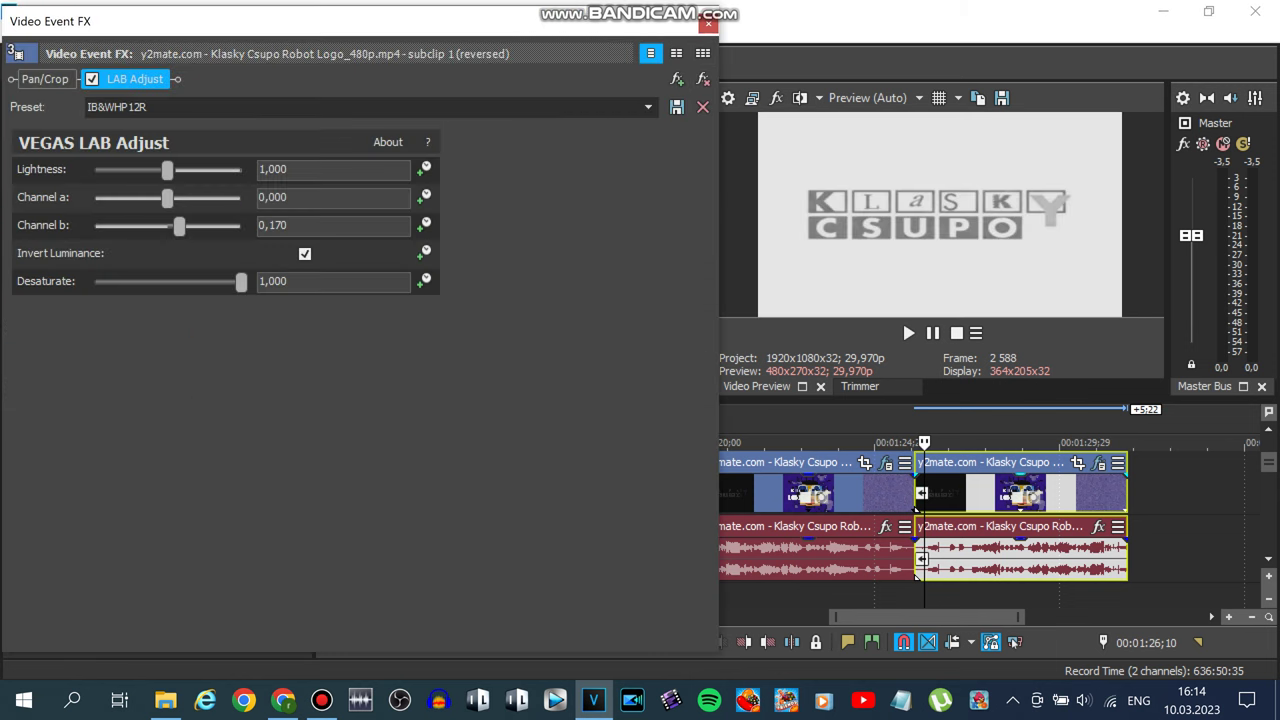
pyautogui.click(708, 21)
pyautogui.scroll(3, 760, 520)
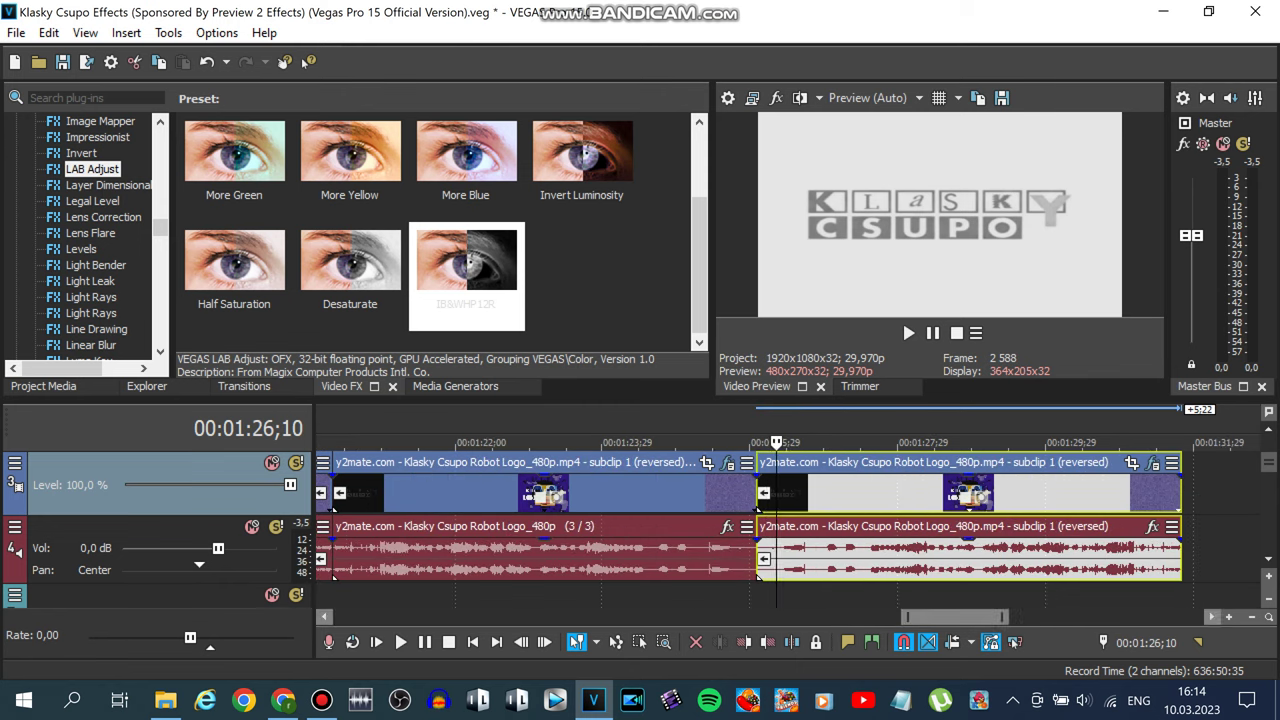
pyautogui.click(757, 578)
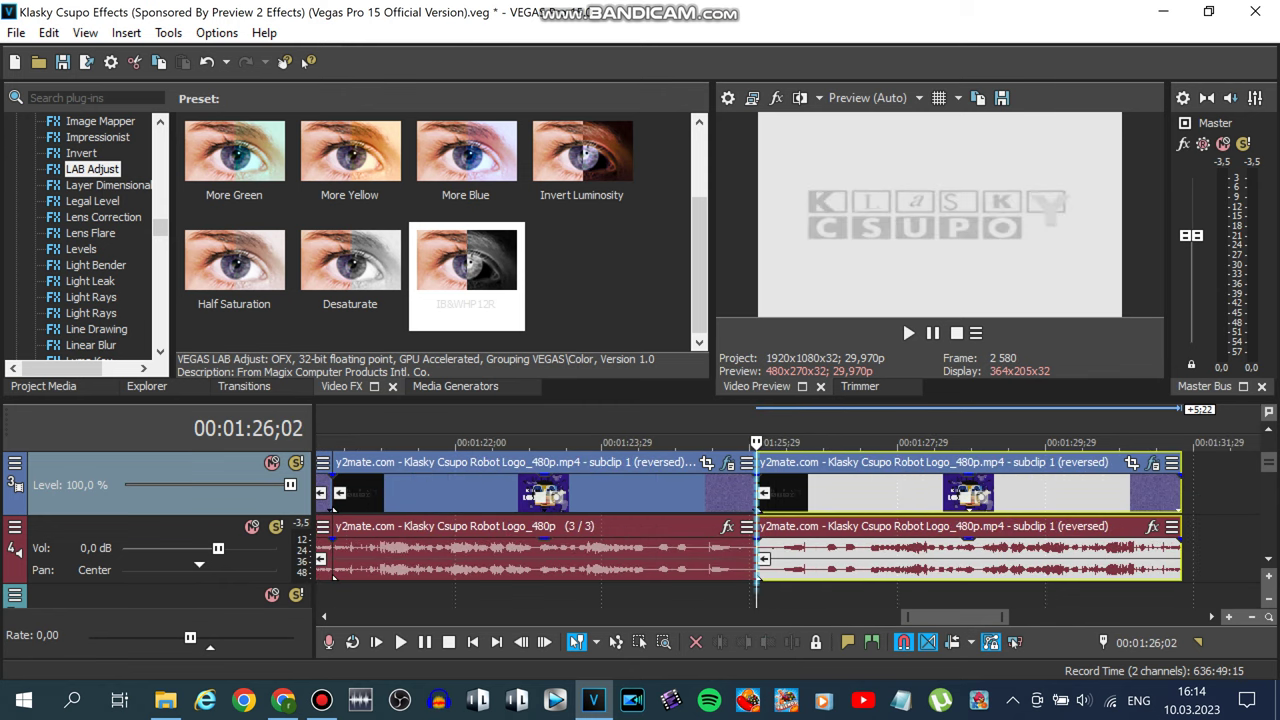
pyautogui.rightClick(937, 492)
pyautogui.rightClick(866, 560)
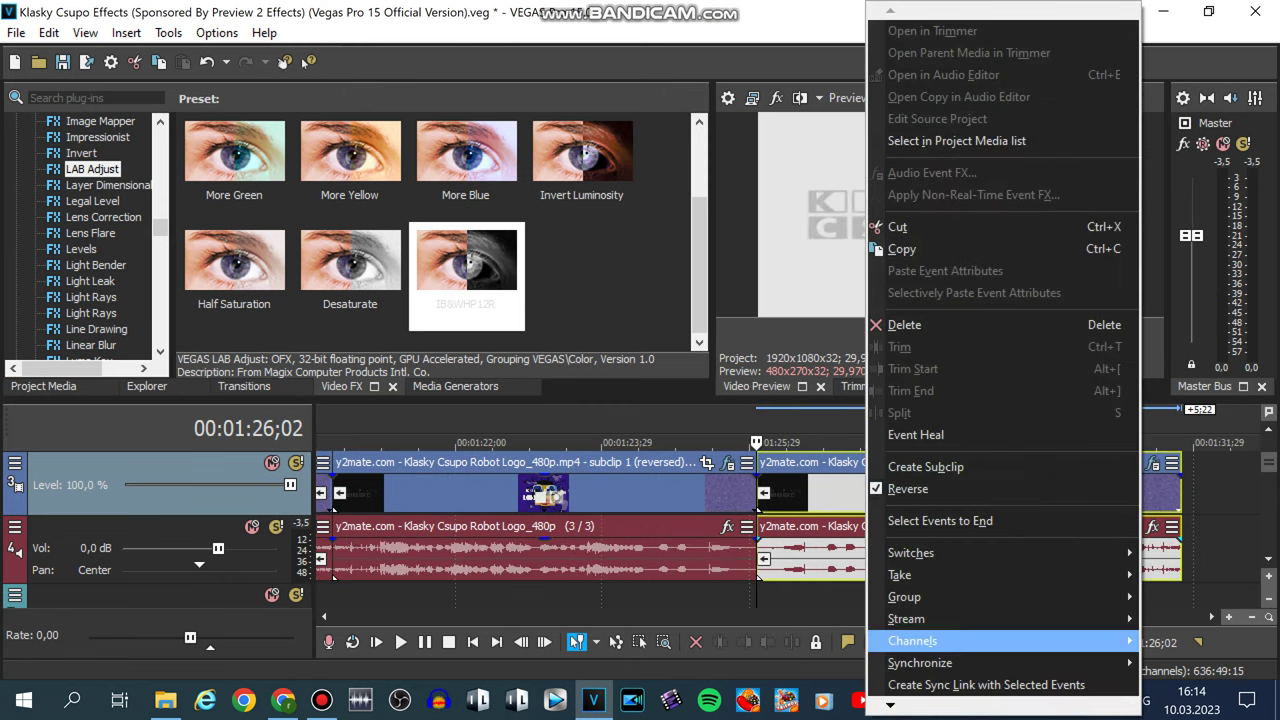
pyautogui.moveTo(890, 705)
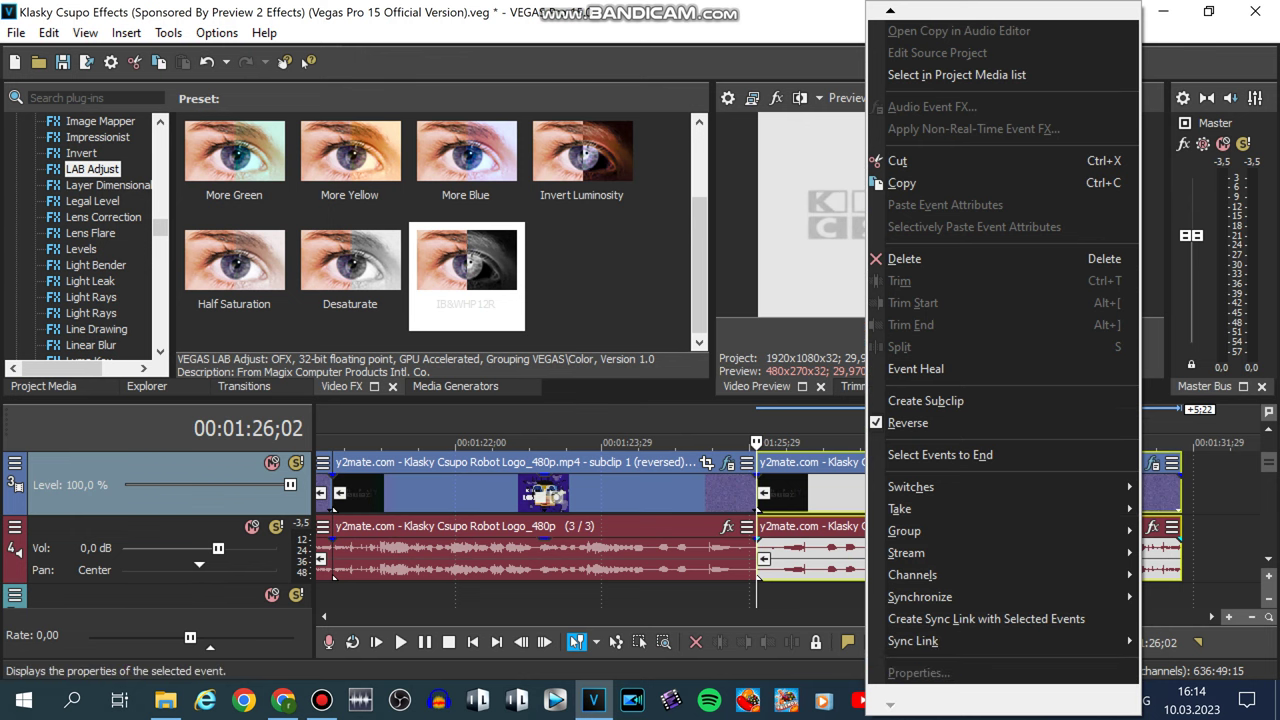
pyautogui.rightClick(792, 494)
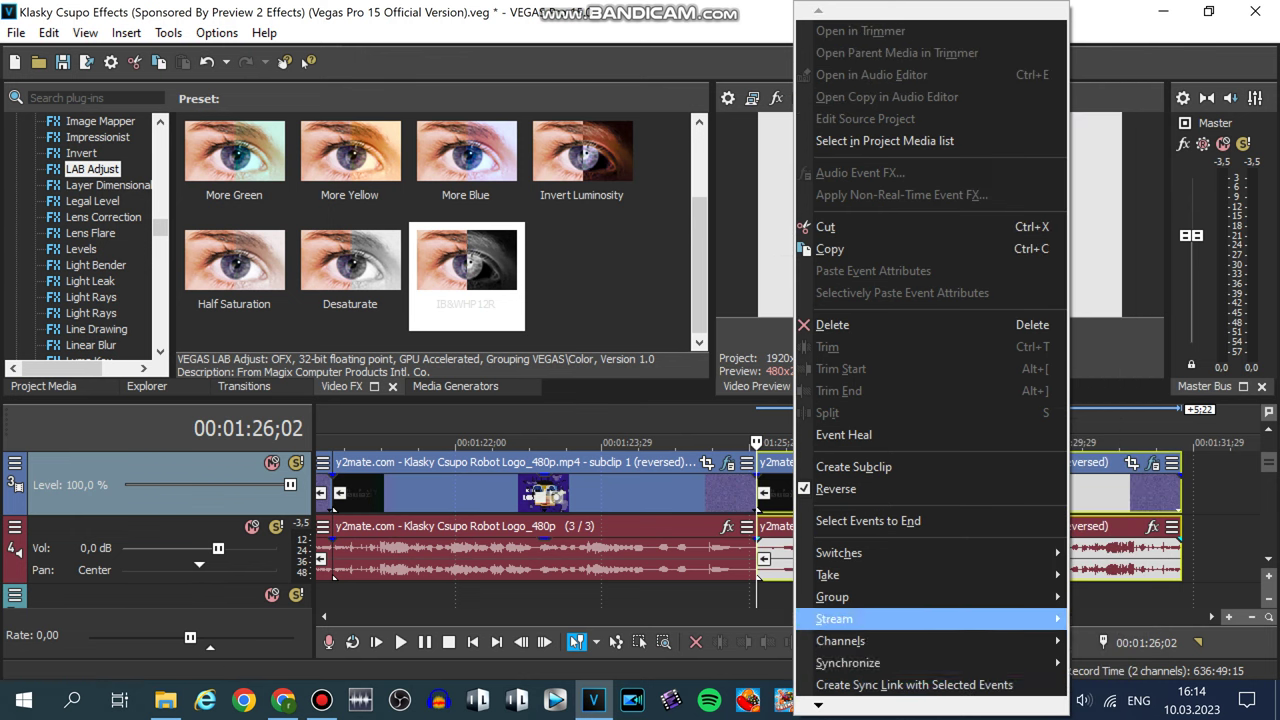
pyautogui.click(782, 594)
pyautogui.click(782, 594)
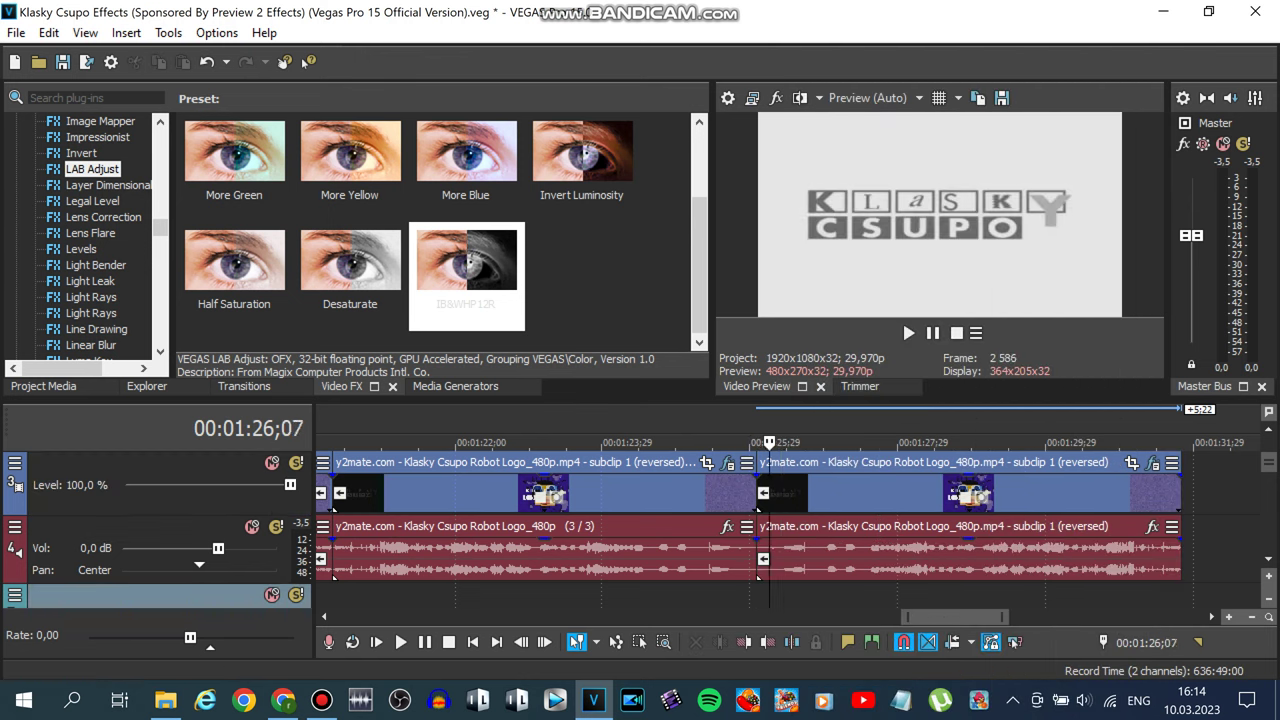
# Set the last reversed clip's audio event to the élastique pitch shift method with a pitch change of 12.
pyautogui.rightClick(836, 550)
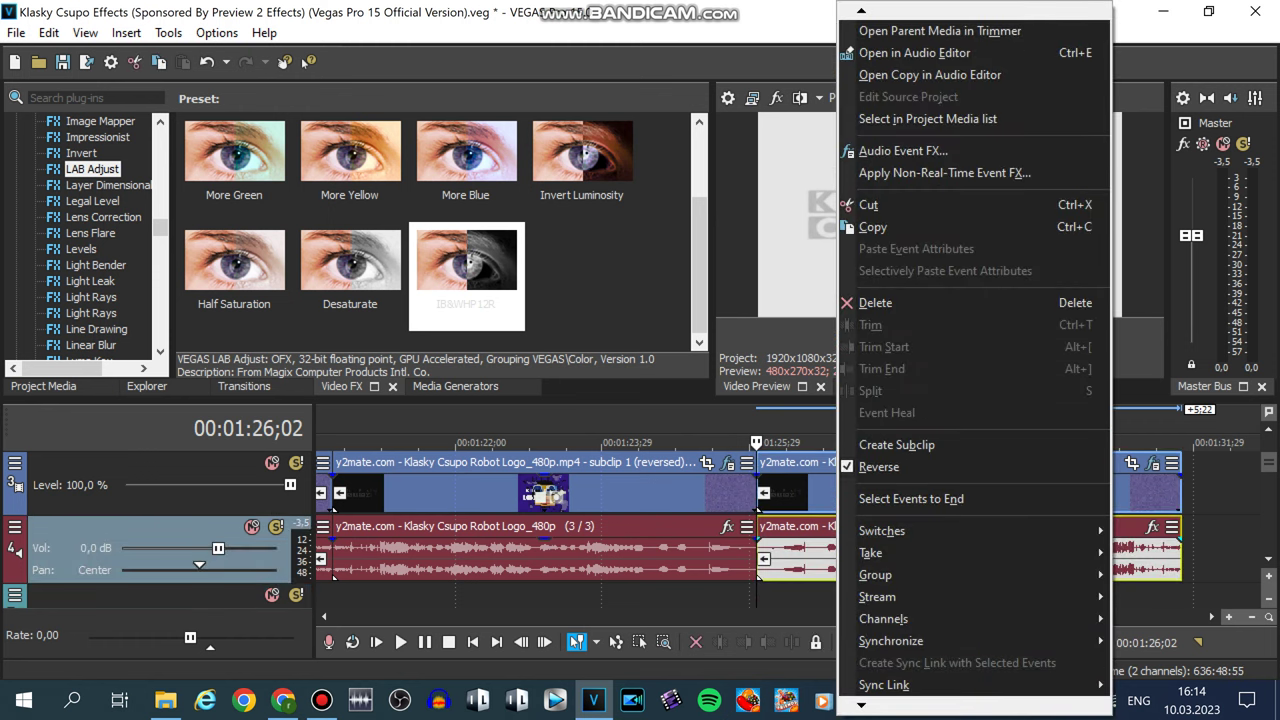
pyautogui.scroll(-1, 960, 685)
pyautogui.click(960, 680)
pyautogui.click(700, 299)
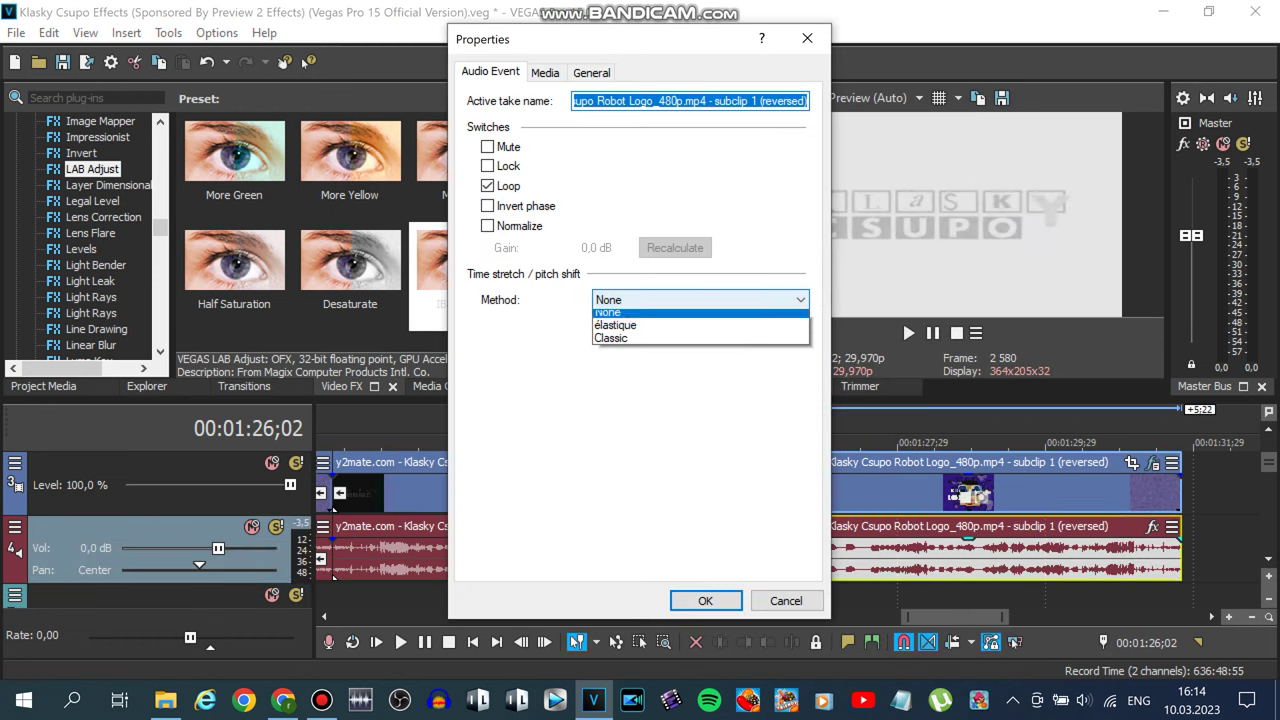
pyautogui.click(640, 323)
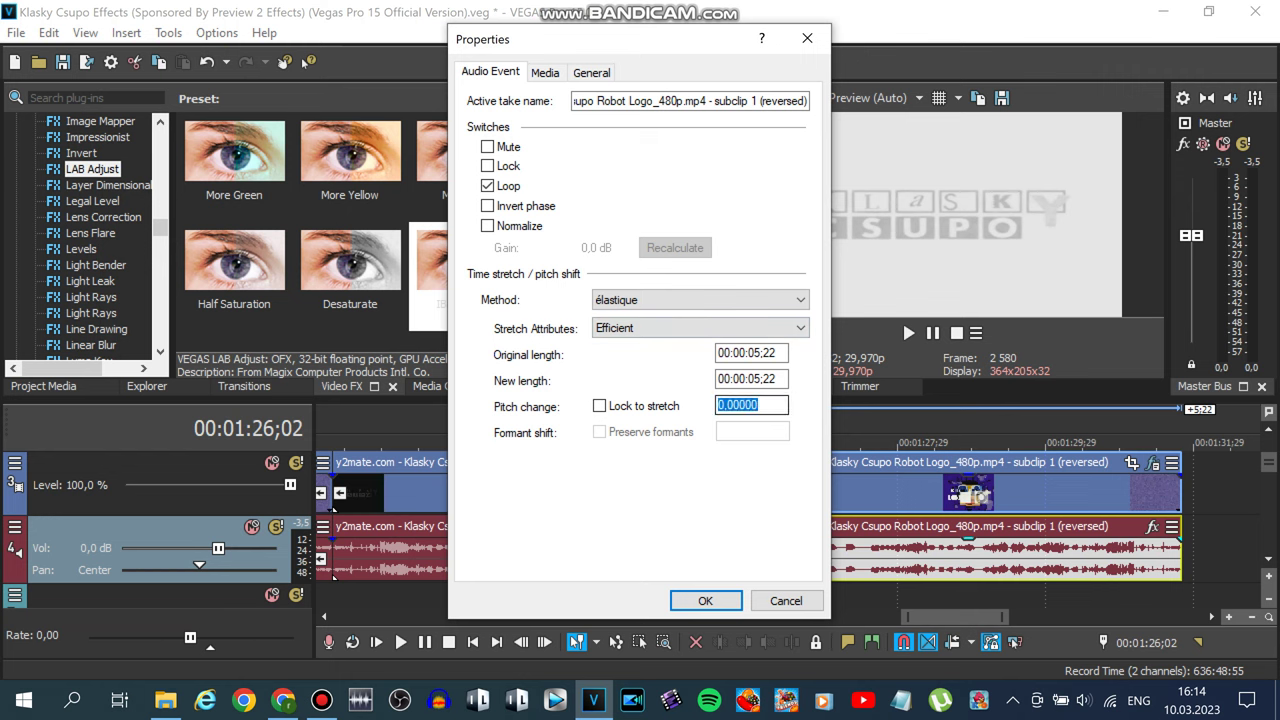
pyautogui.write('12')
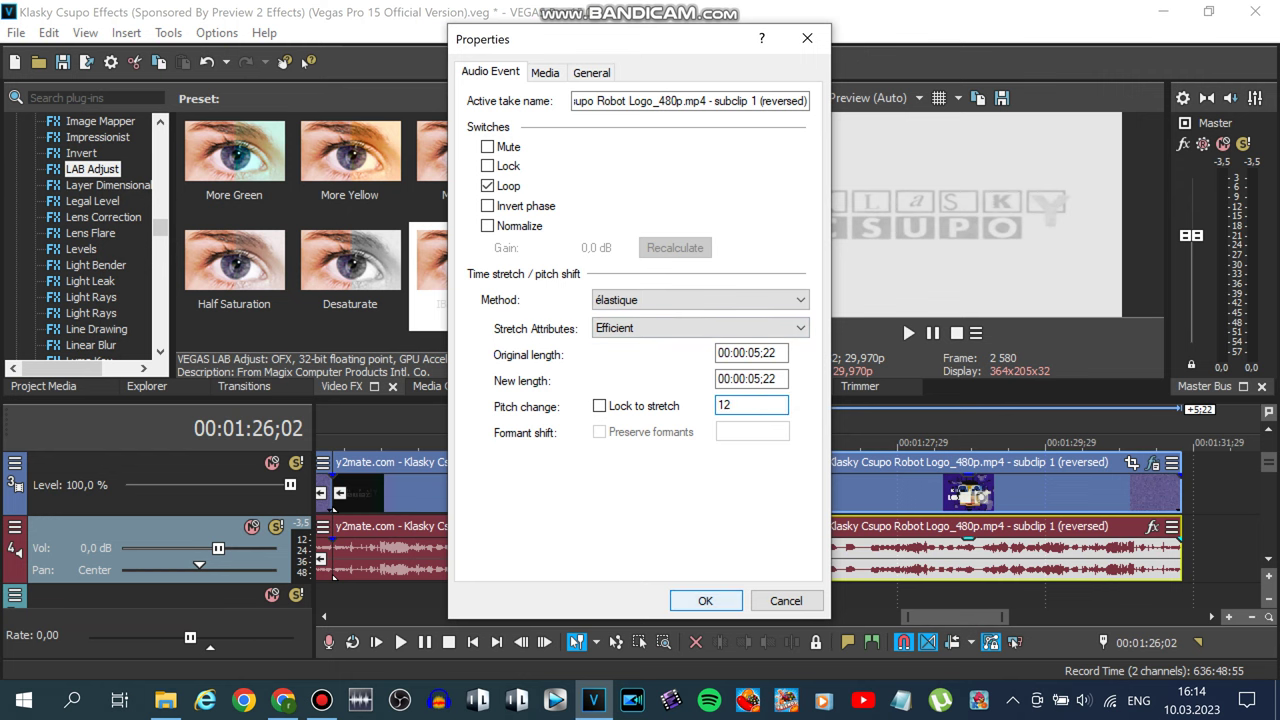
pyautogui.press('Return')
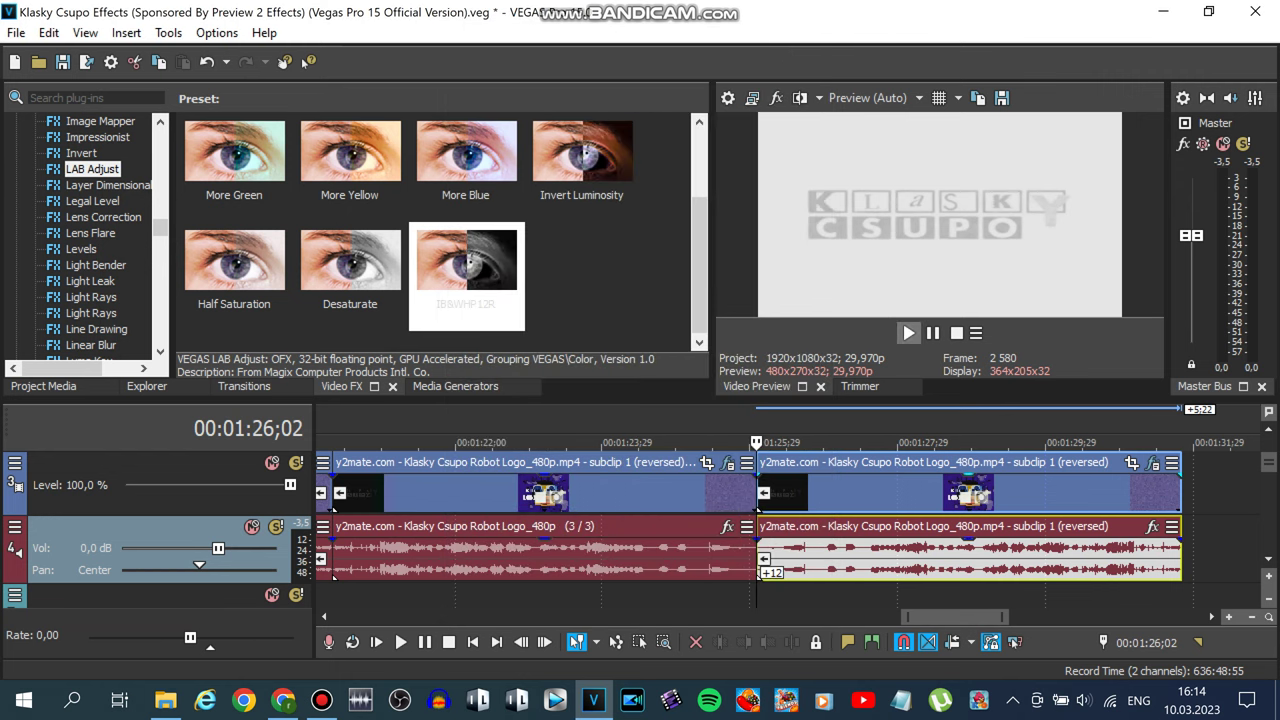
# Play back the last reversed logo clip from 00:01:26;02 and pause just past its end.
pyautogui.click(908, 333)
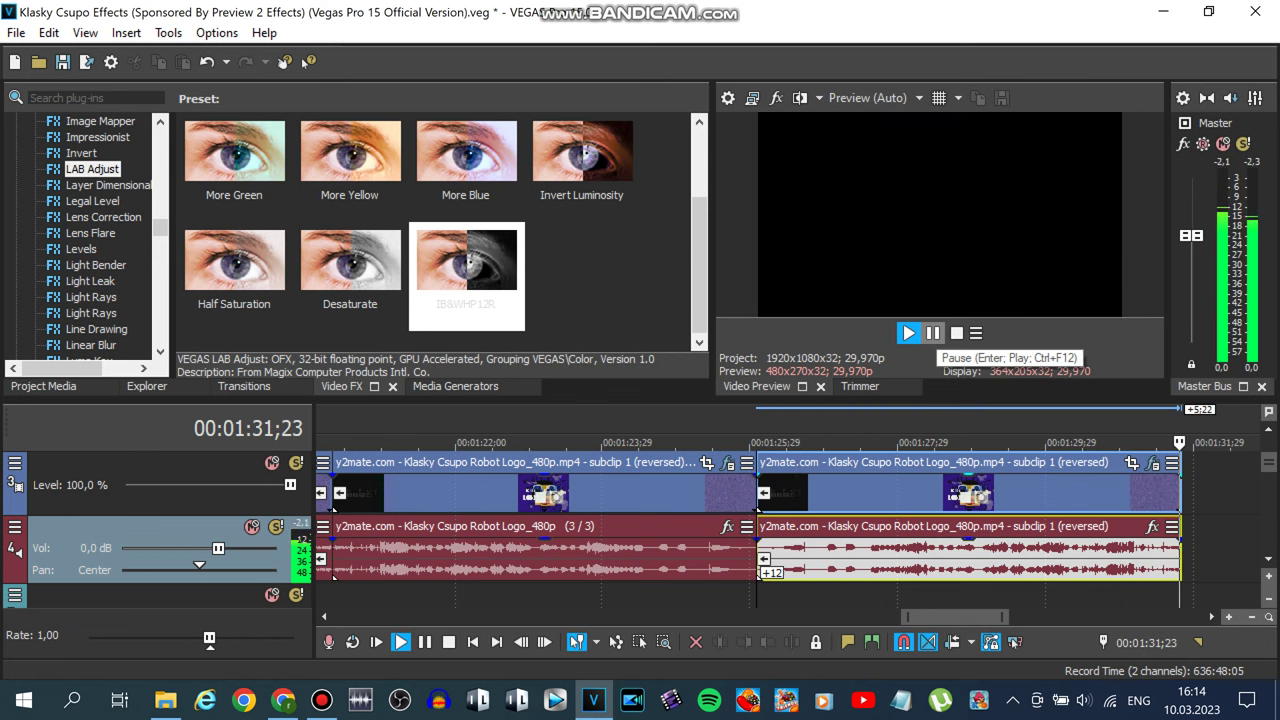
pyautogui.click(932, 333)
# Add the non-reversed Klasky Csupo Robot Logo clip after the last track 3 clip and set Maintain aspect ratio to No in its Pan/Crop.
pyautogui.scroll(-3, 945, 550)
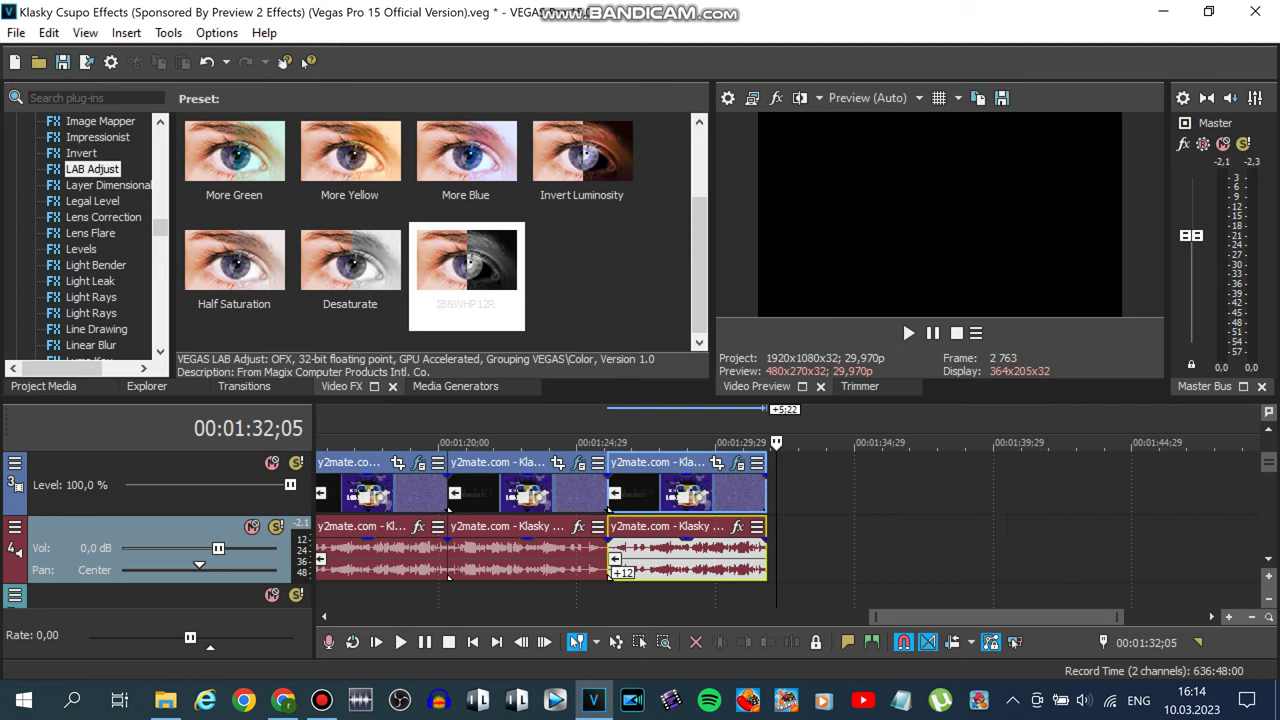
pyautogui.click(44, 386)
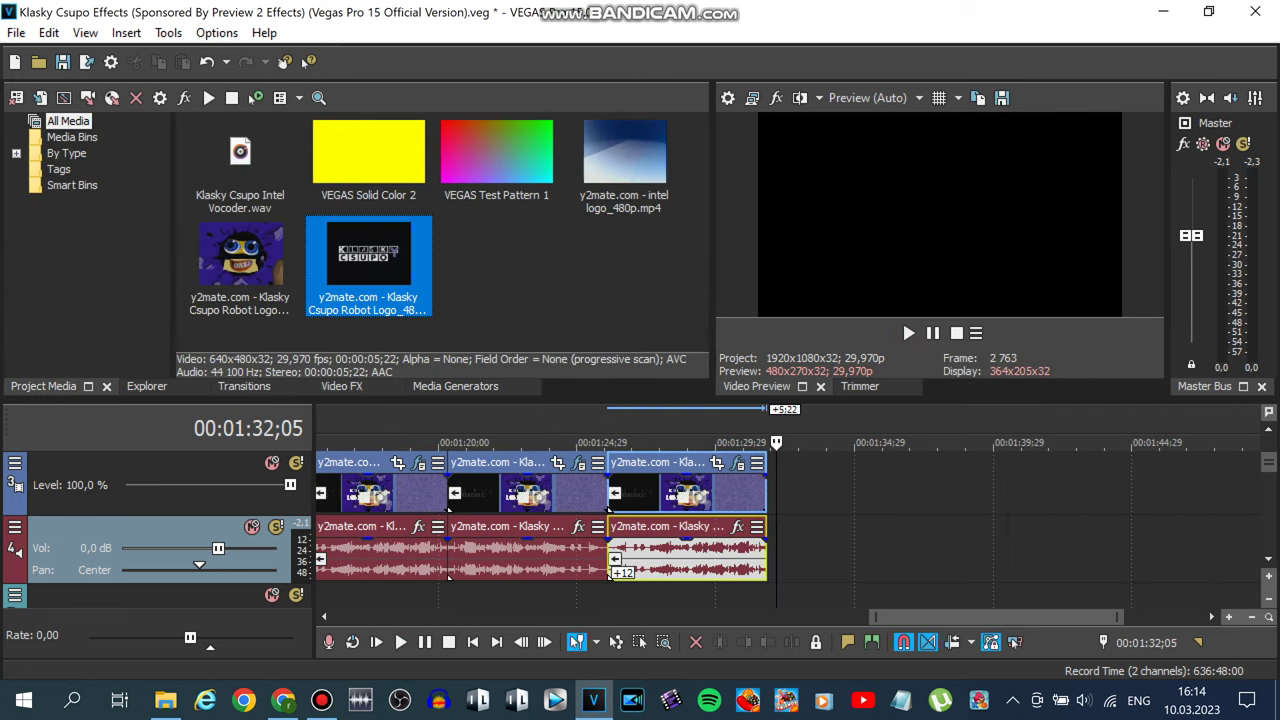
pyautogui.moveTo(240, 258); pyautogui.dragTo(775, 512)
pyautogui.scroll(2, 750, 508)
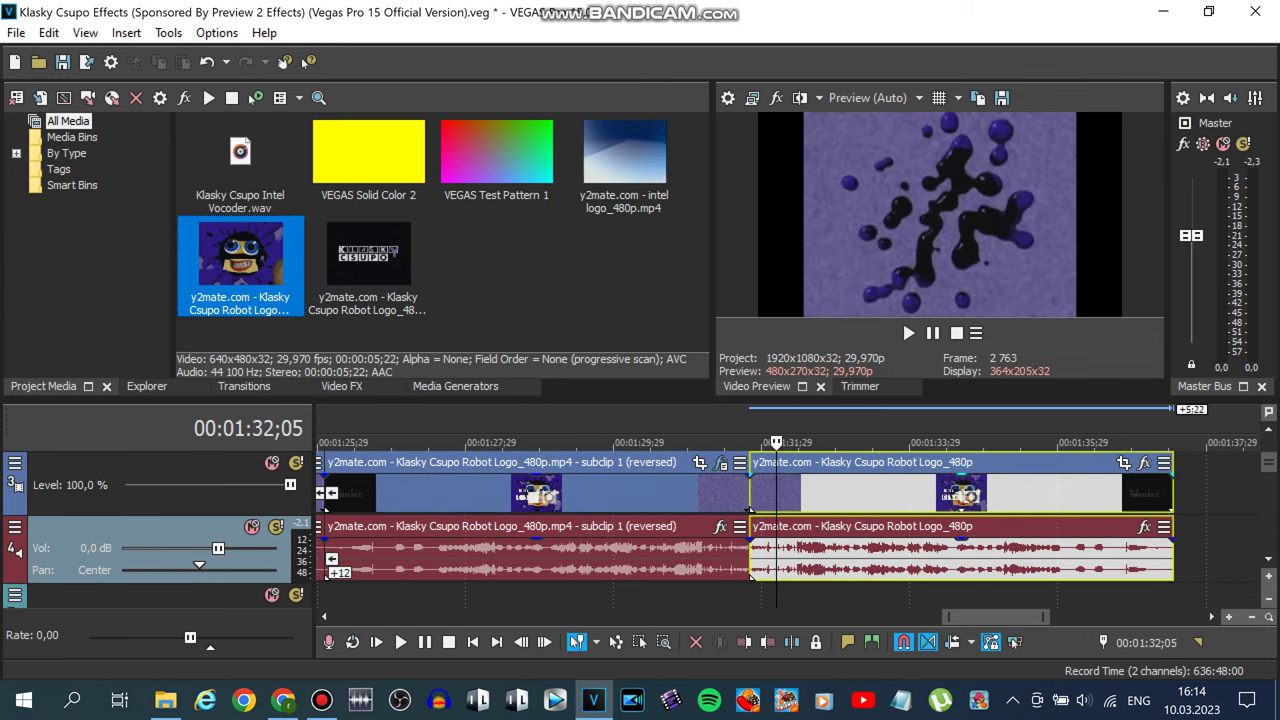
pyautogui.click(1124, 463)
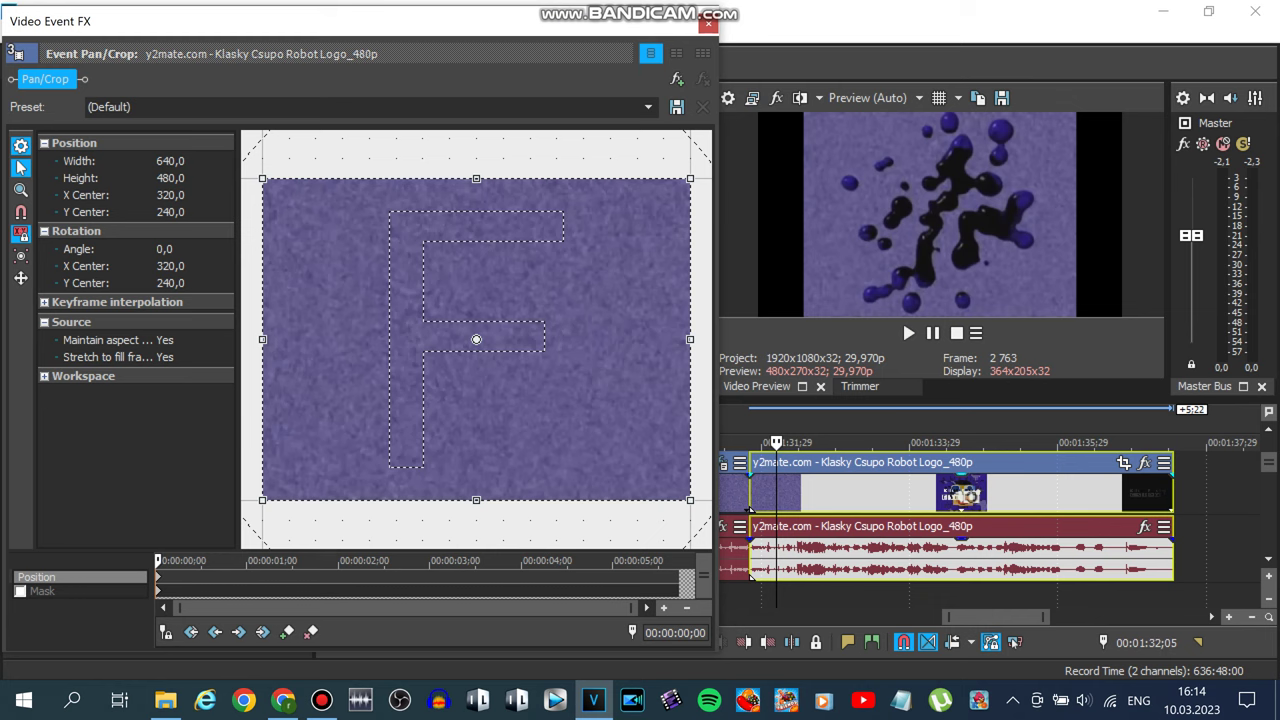
pyautogui.click(190, 340)
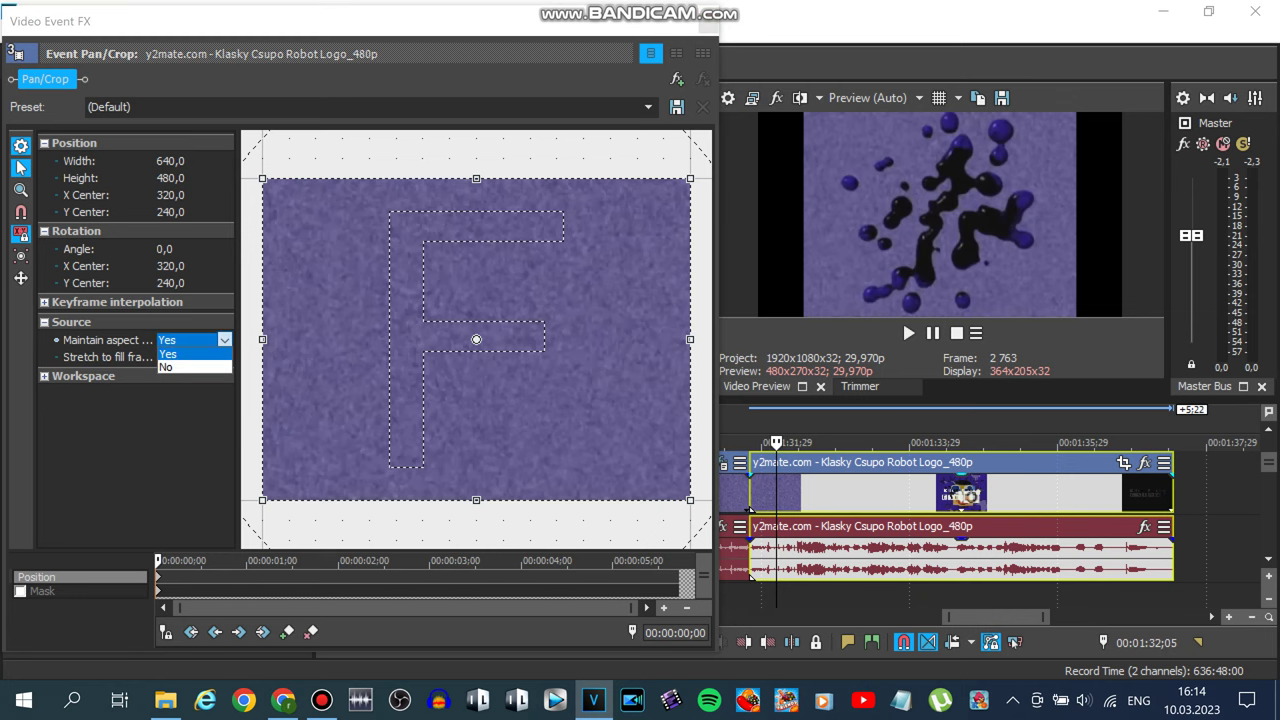
pyautogui.click(190, 367)
pyautogui.click(708, 22)
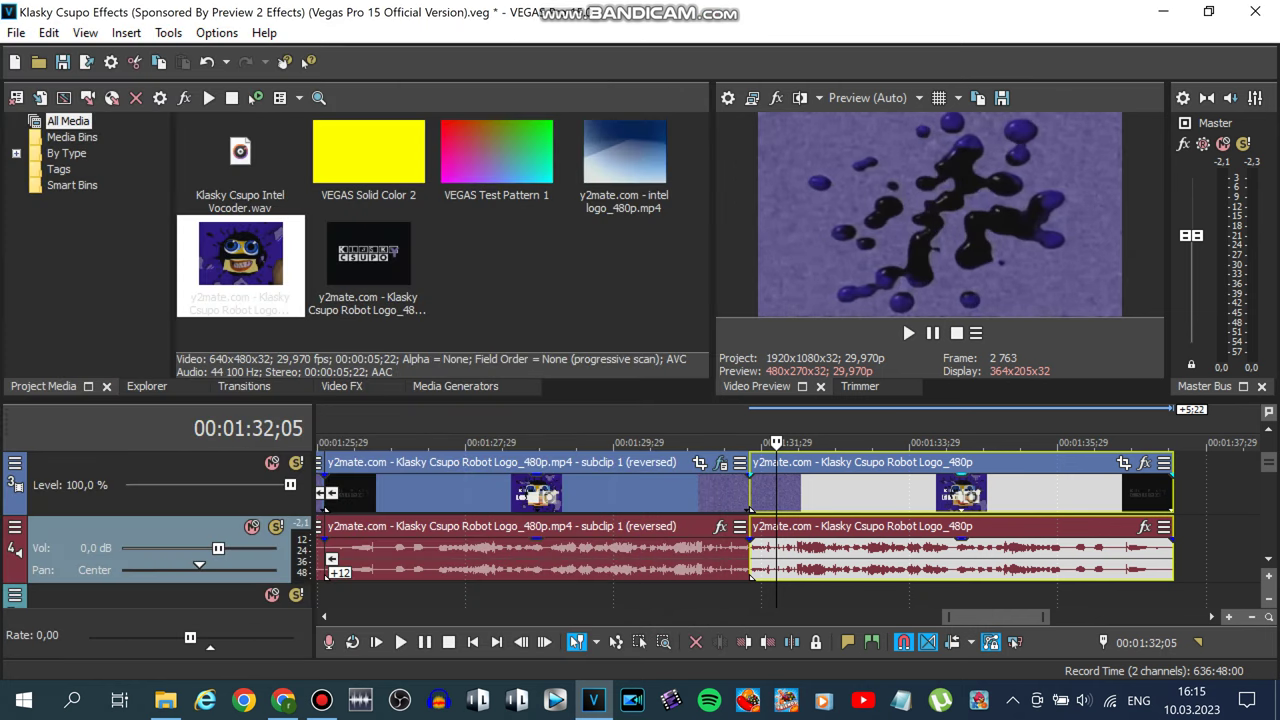
# Apply the Gradient Map effect with the Sponge preset to the newly added logo clip on track 3.
pyautogui.click(342, 386)
pyautogui.scroll(-2, 88, 240)
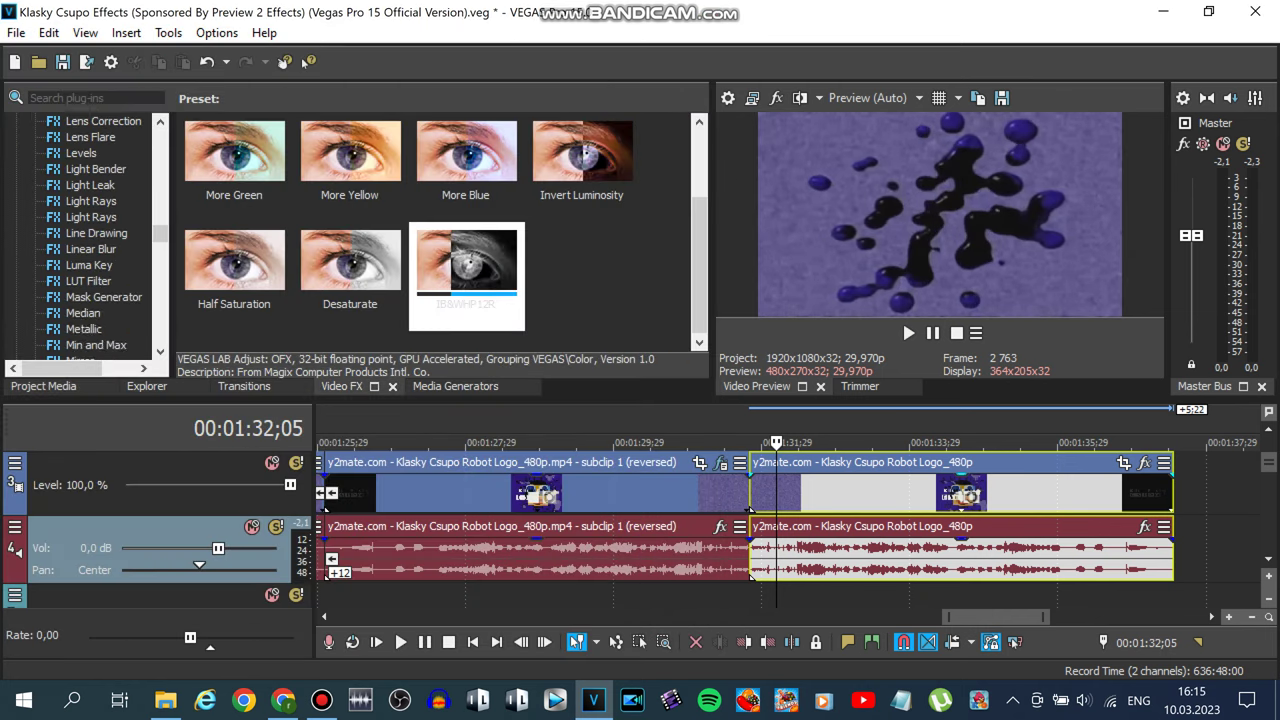
pyautogui.scroll(4, 88, 240)
pyautogui.scroll(2, 92, 204)
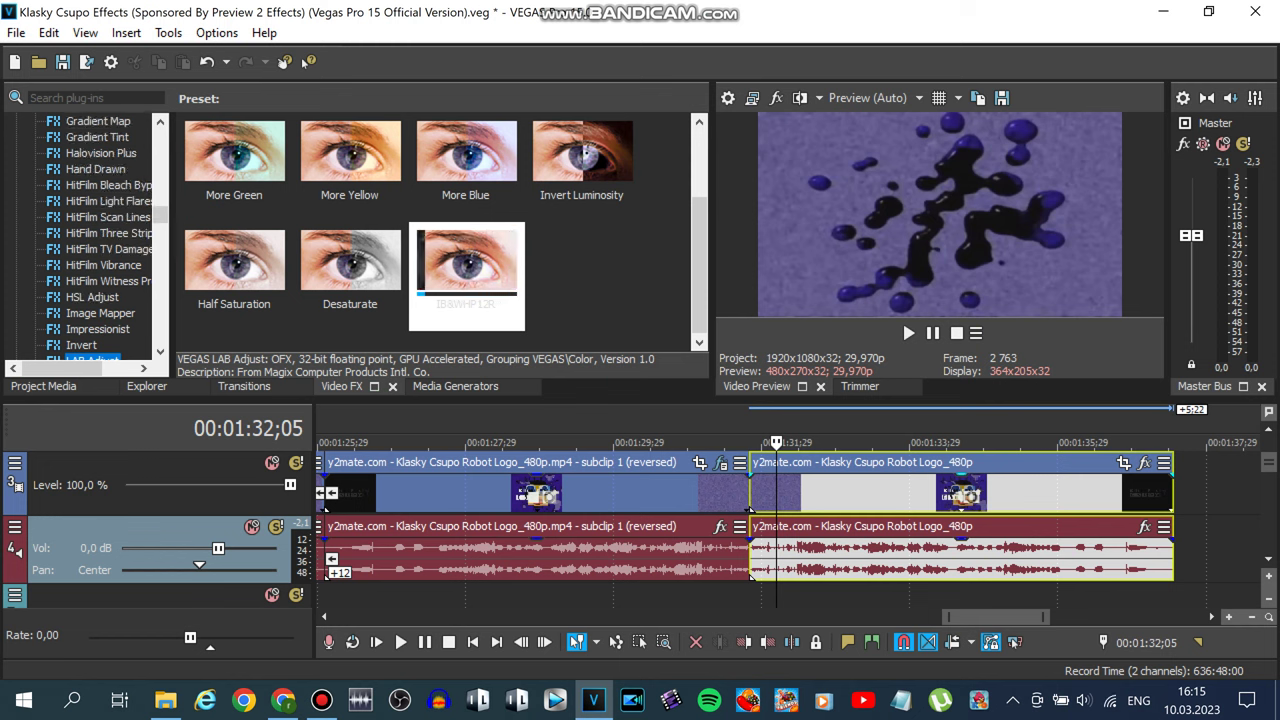
pyautogui.click(98, 121)
pyautogui.scroll(-3, 234, 160)
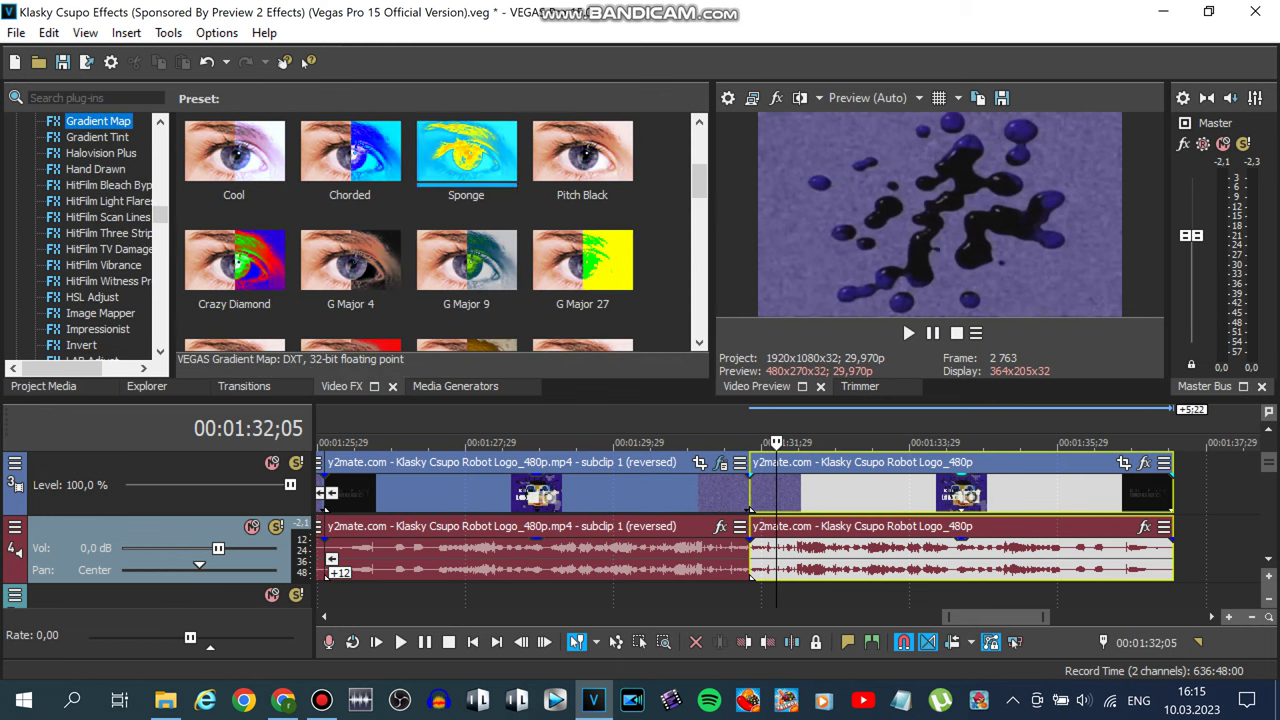
pyautogui.click(466, 155)
pyautogui.moveTo(466, 155); pyautogui.dragTo(860, 493)
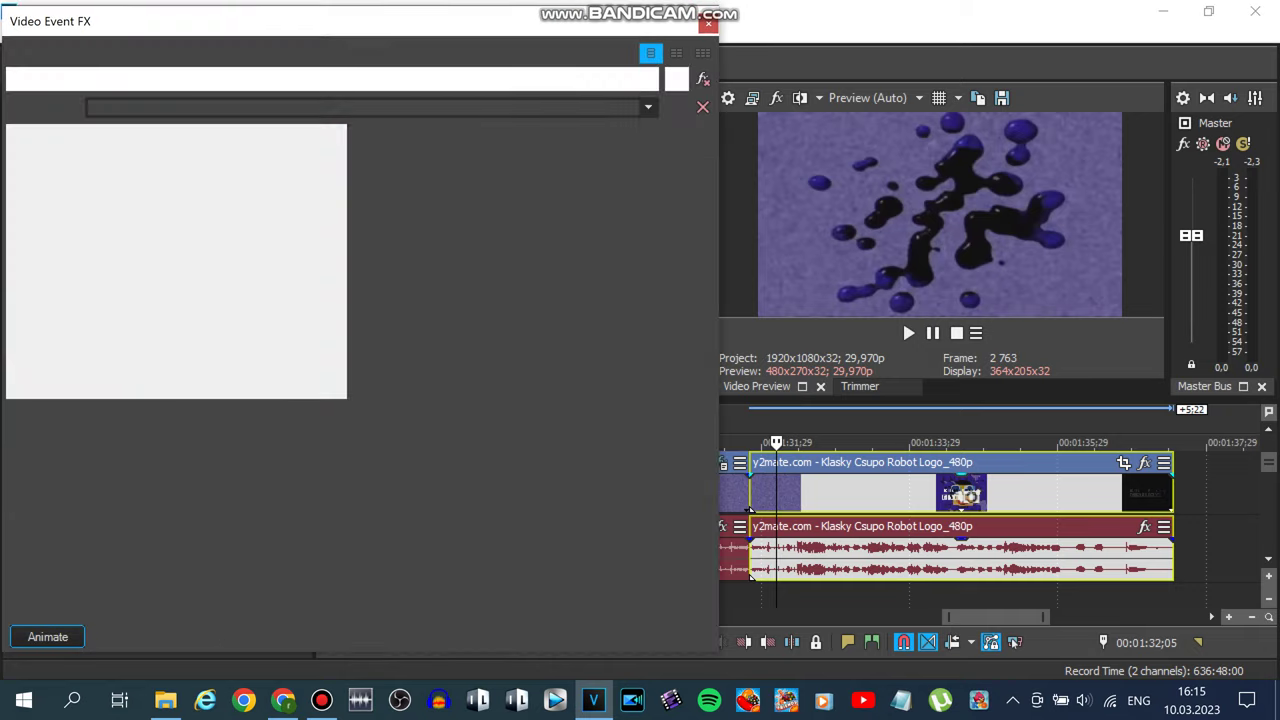
pyautogui.click(708, 22)
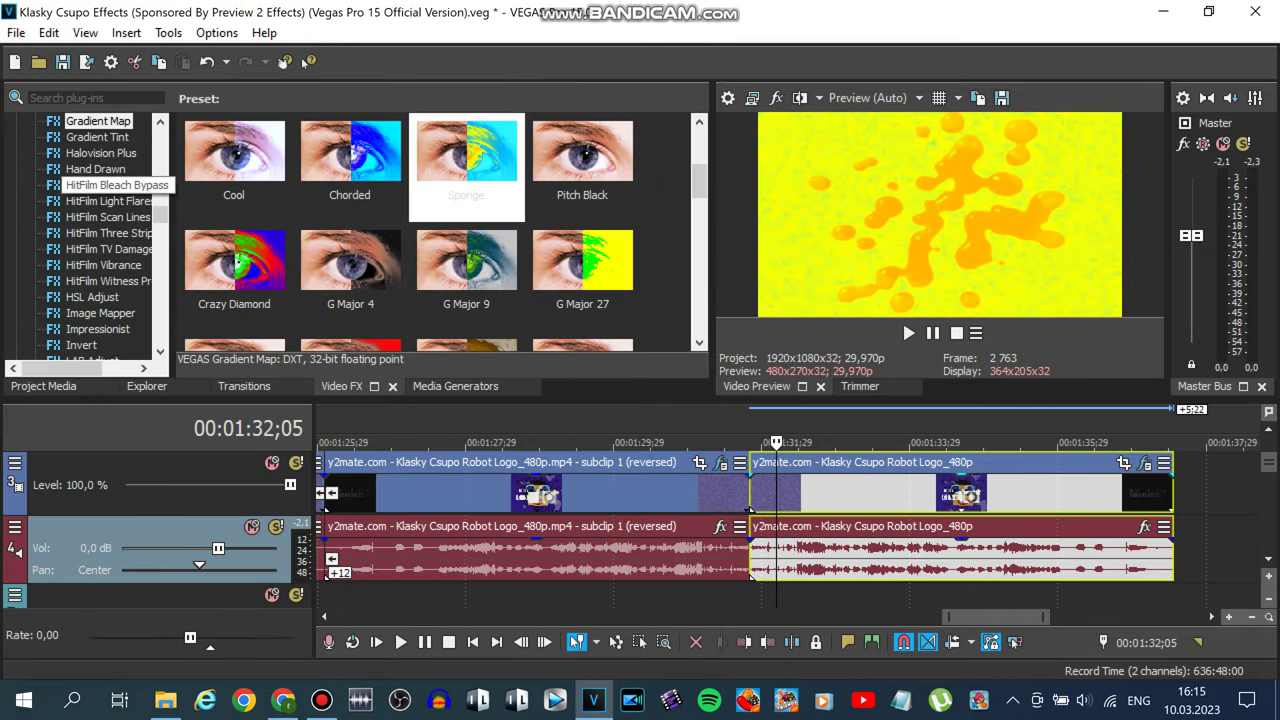
# Apply the VEGAS Light Rays effect with the Умеренные световые лучи preset to the same non-reversed logo clip.
pyautogui.scroll(-3, 100, 185)
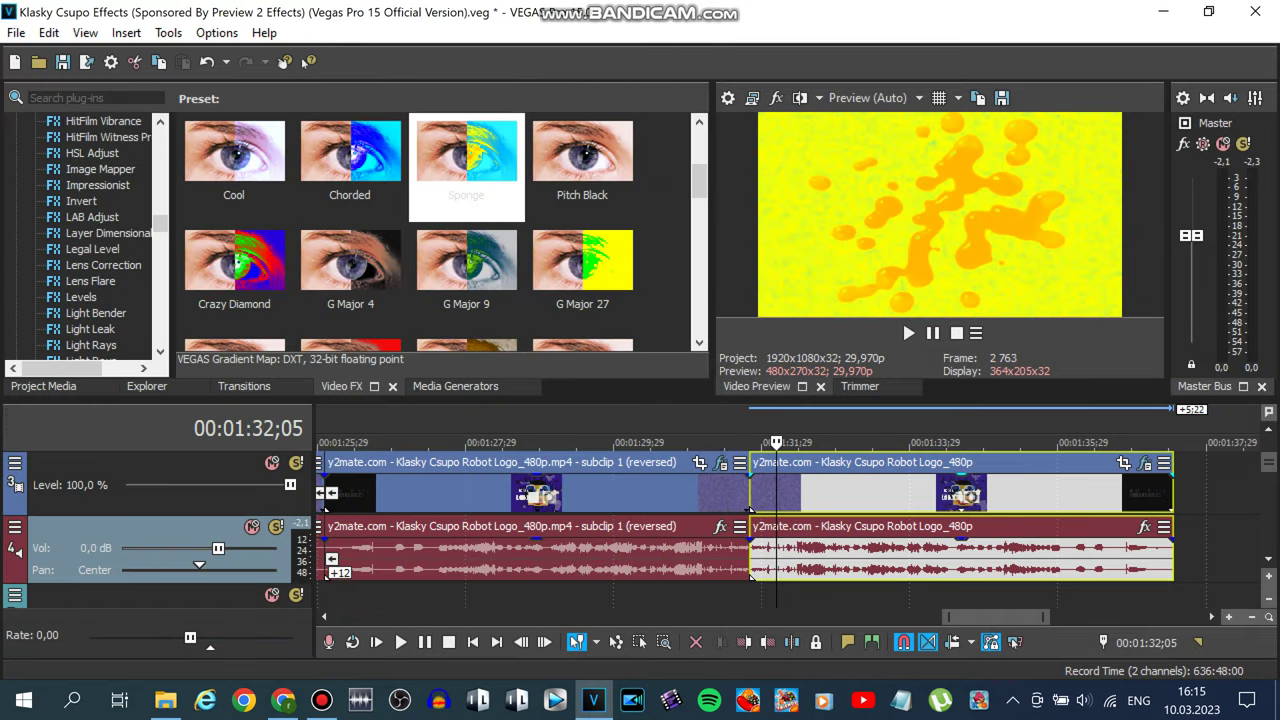
pyautogui.click(91, 345)
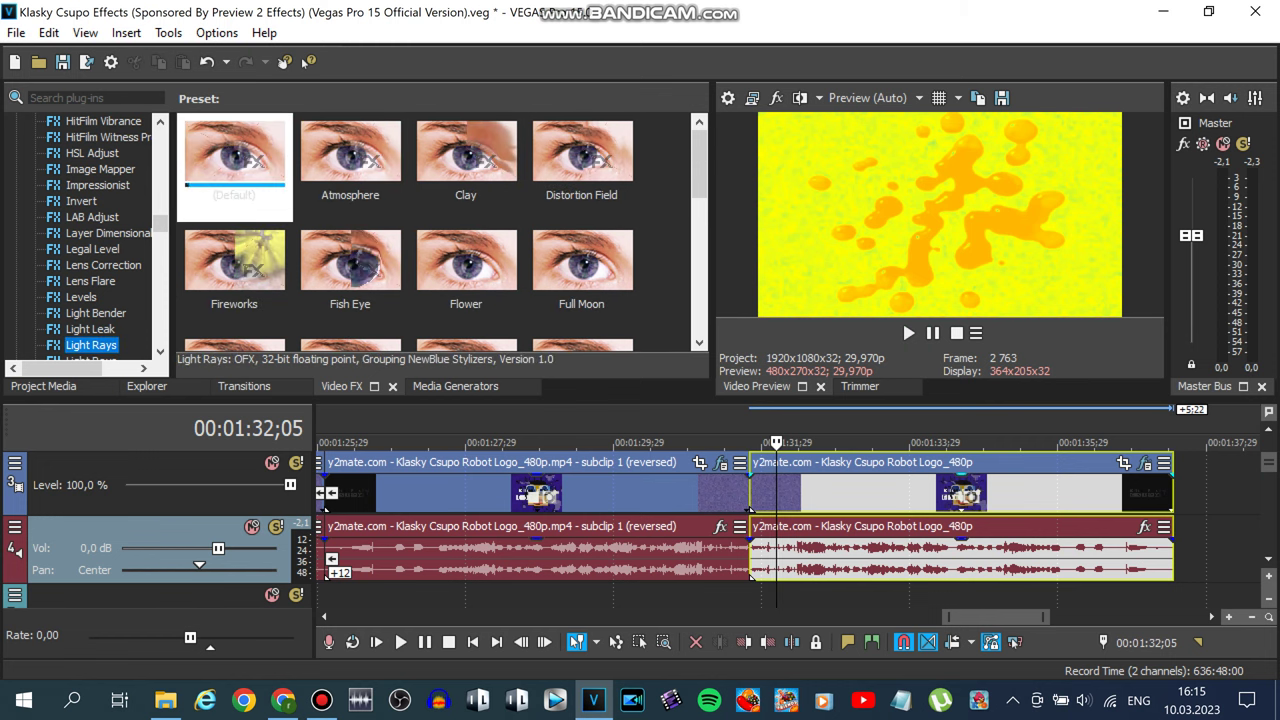
pyautogui.scroll(-2, 91, 345)
pyautogui.click(91, 265)
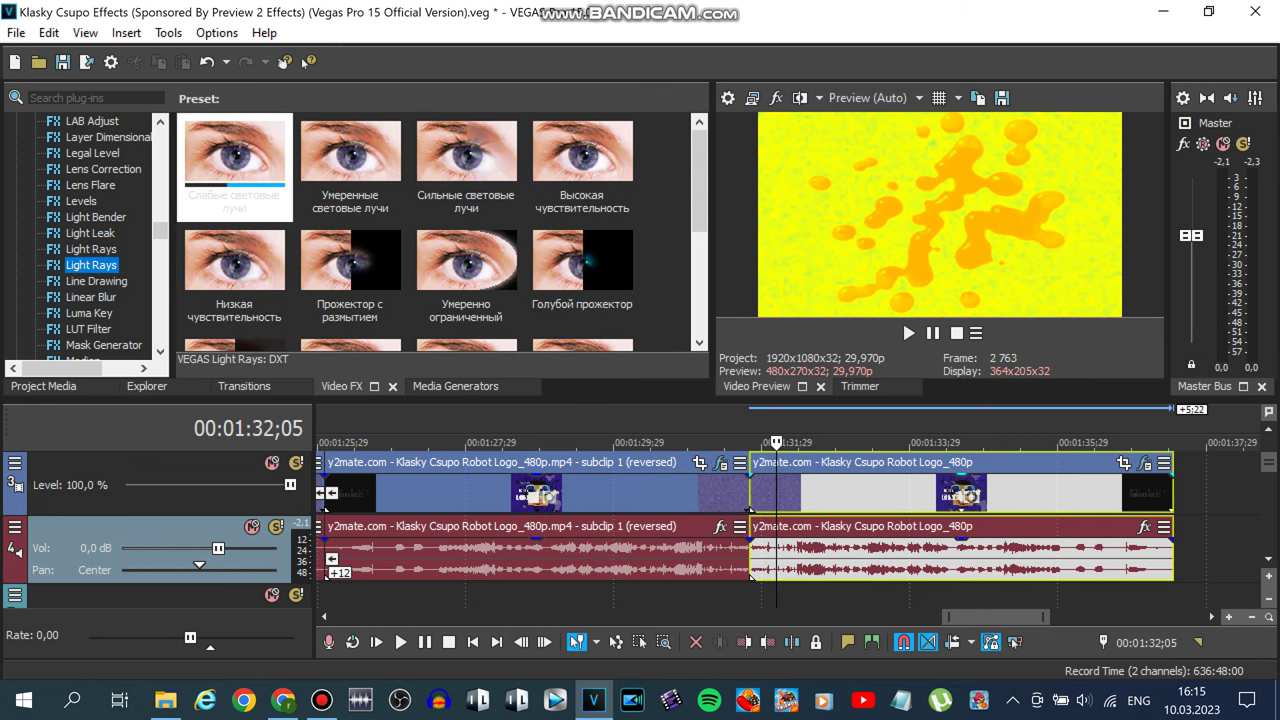
pyautogui.click(323, 150)
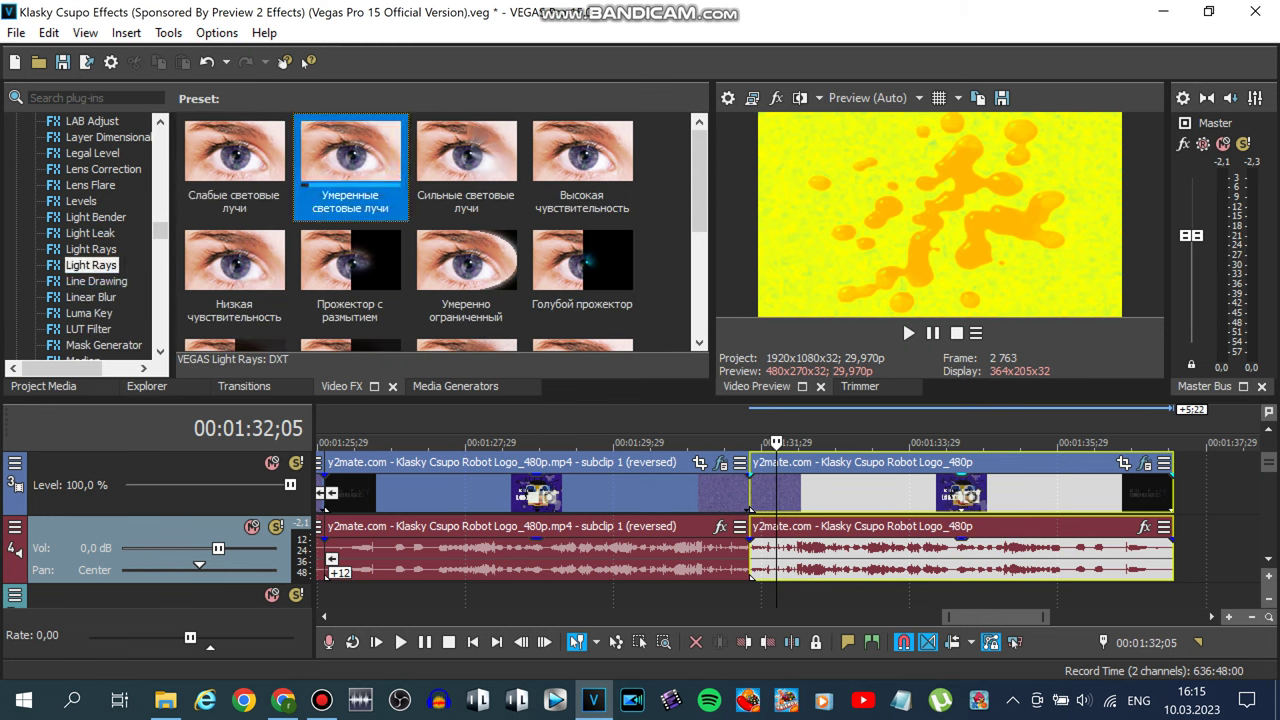
pyautogui.moveTo(323, 150); pyautogui.dragTo(968, 494)
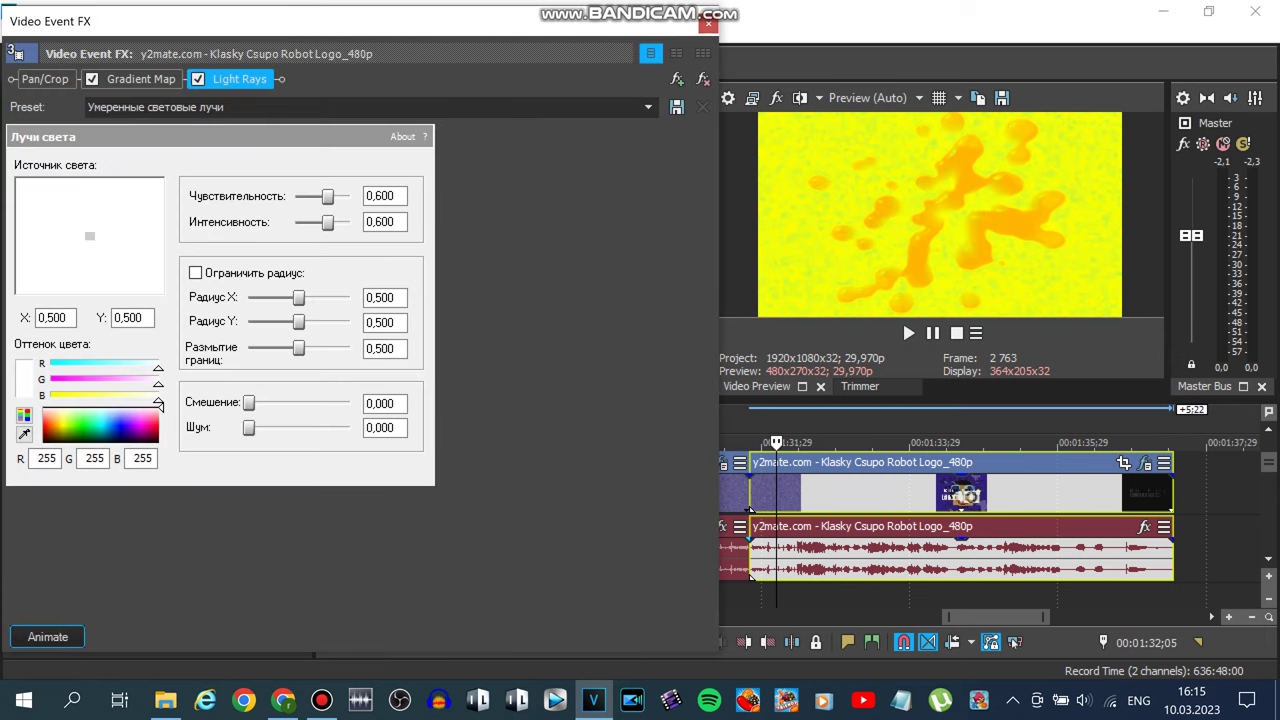
pyautogui.click(708, 21)
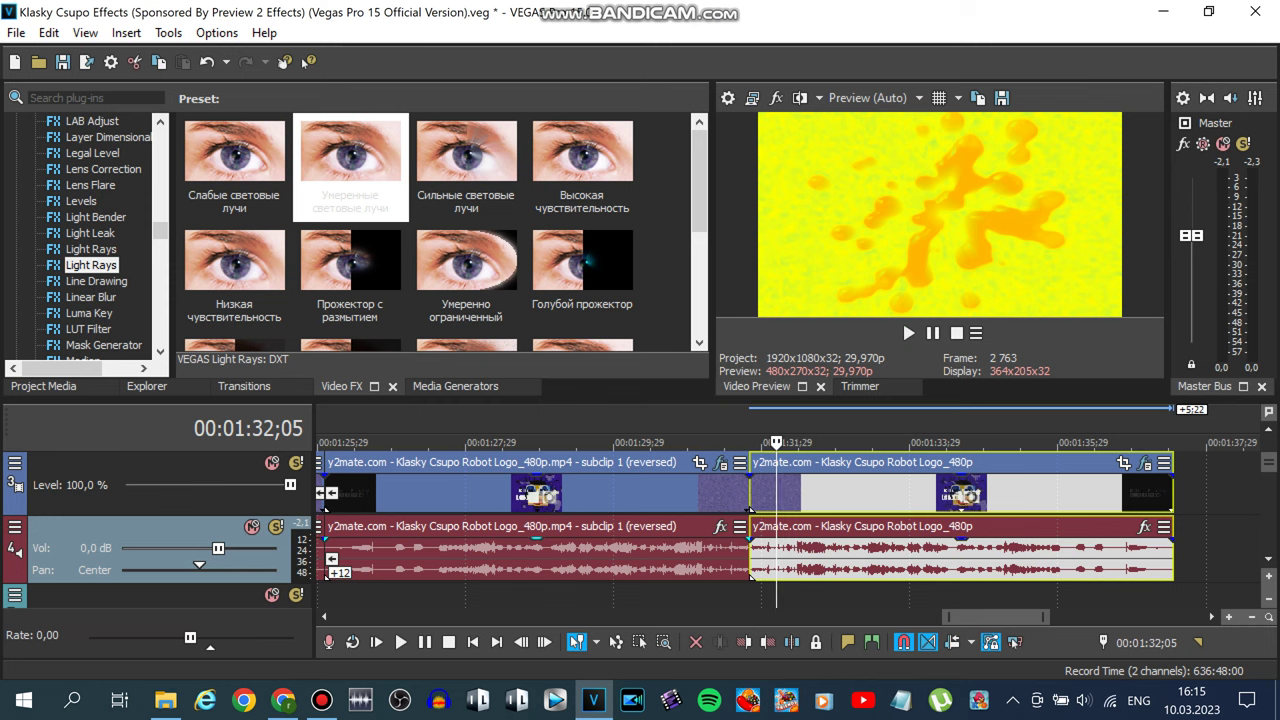
# Apply the VEGAS Timecode effect with the (Default) preset to the non-reversed logo clip on track 3.
pyautogui.scroll(-10, 85, 235)
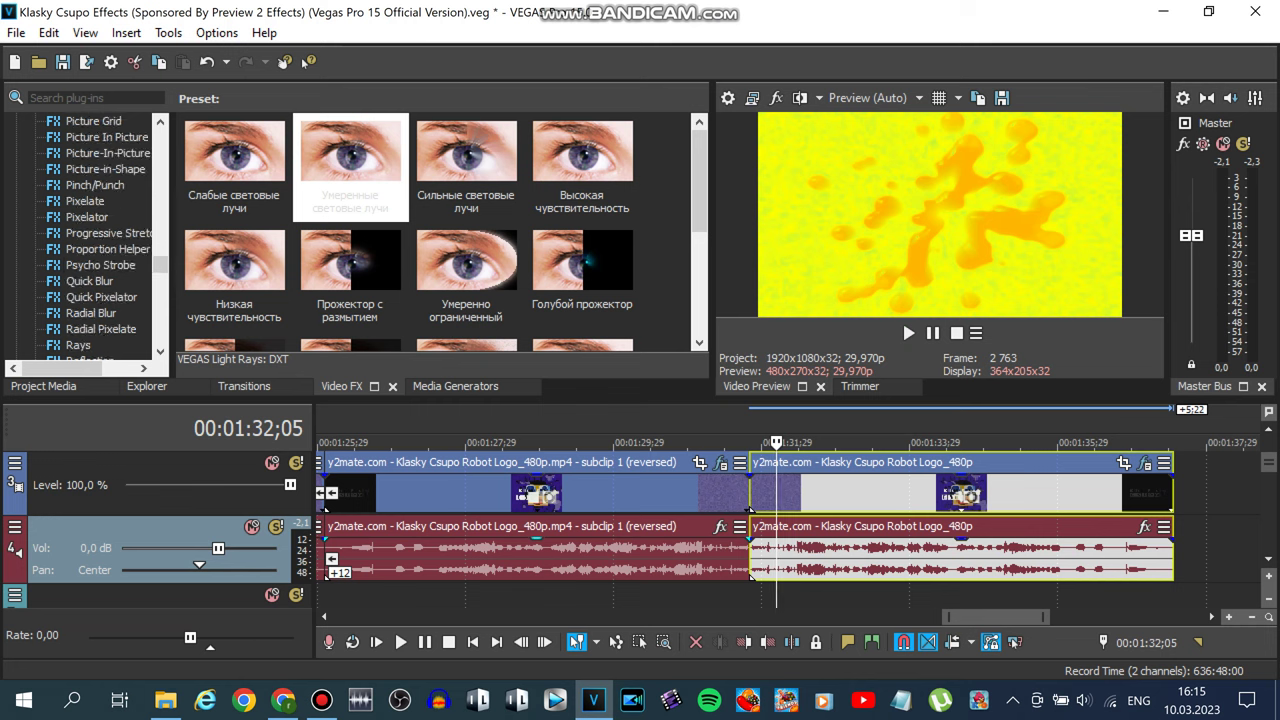
pyautogui.scroll(-10, 85, 235)
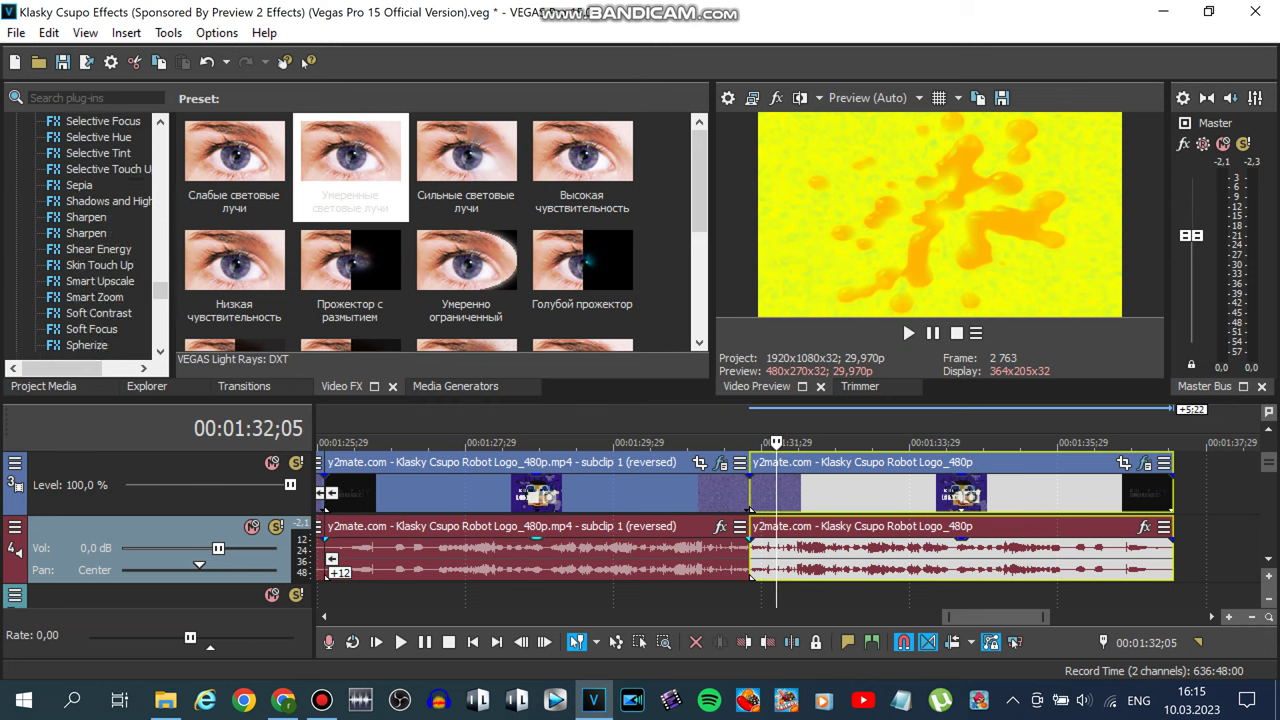
pyautogui.scroll(-5, 85, 235)
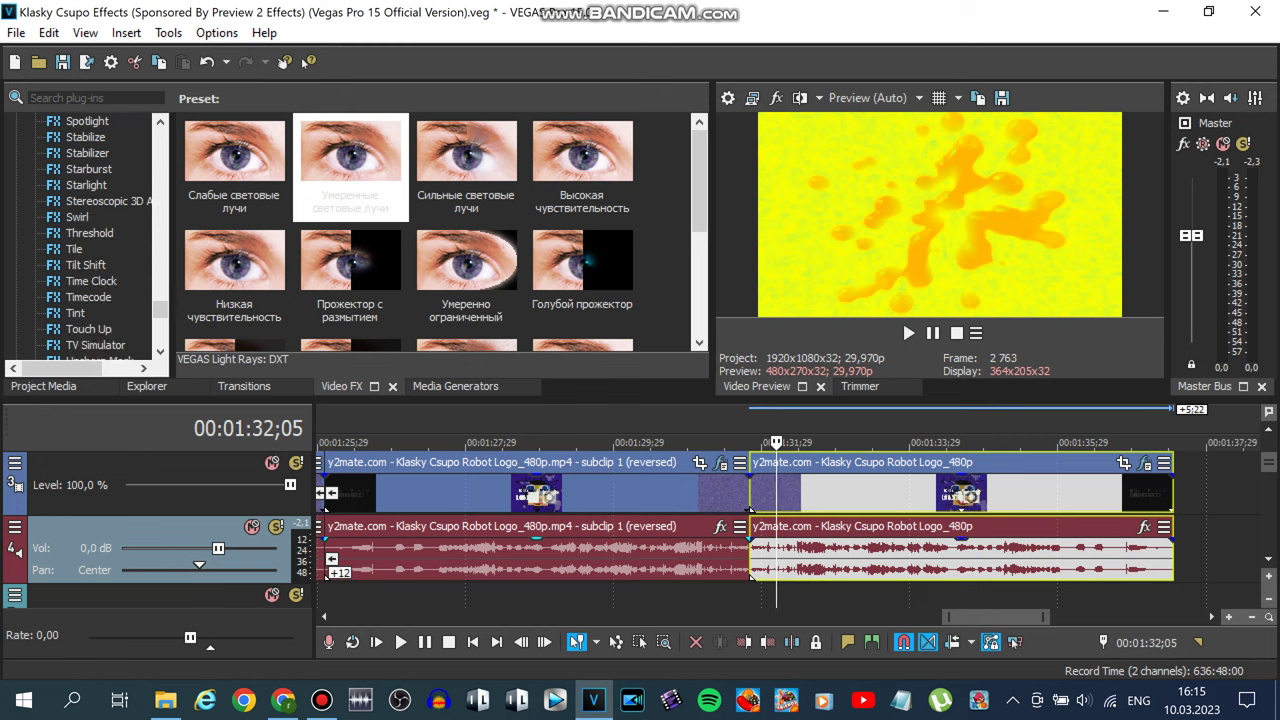
pyautogui.click(88, 297)
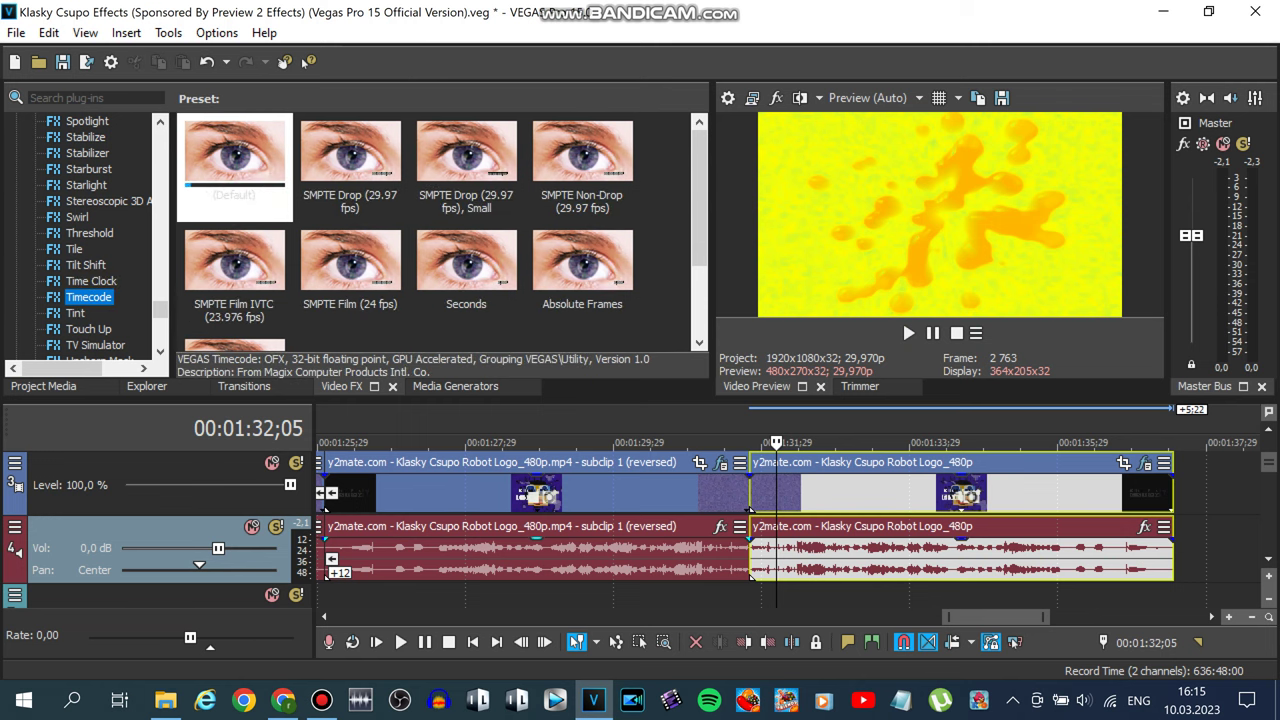
pyautogui.click(235, 160)
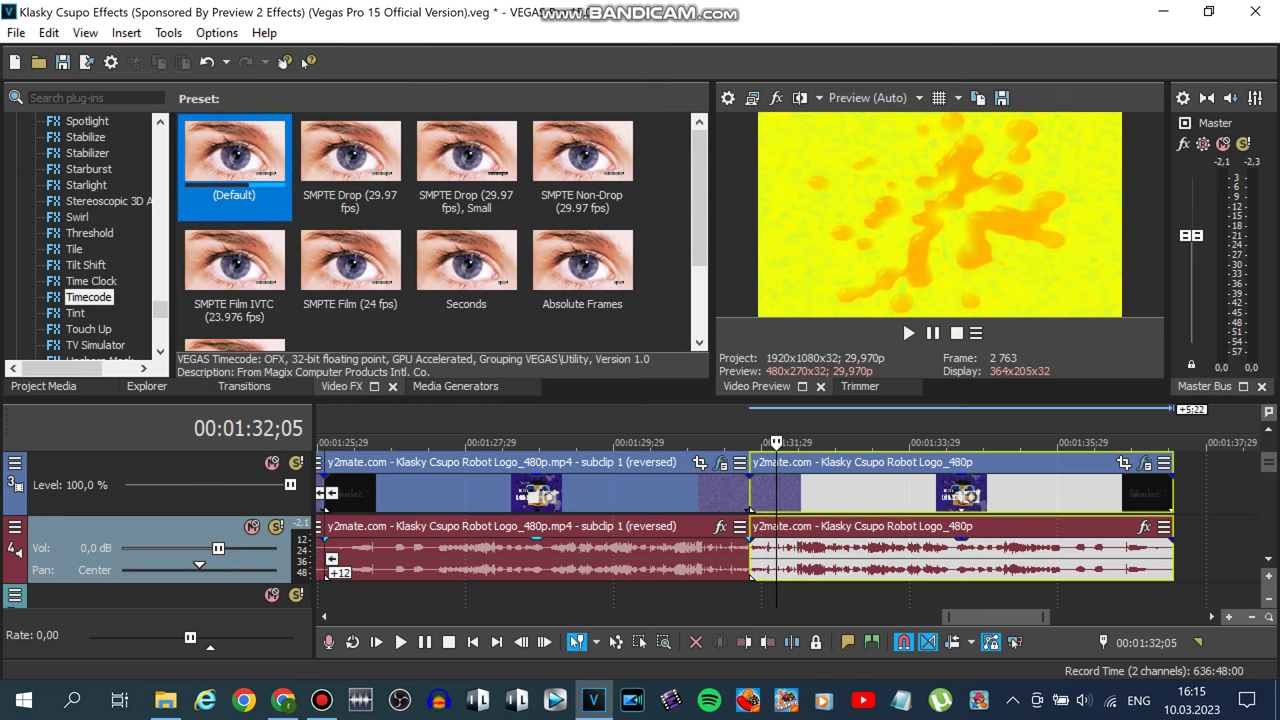
pyautogui.moveTo(235, 160); pyautogui.dragTo(870, 492)
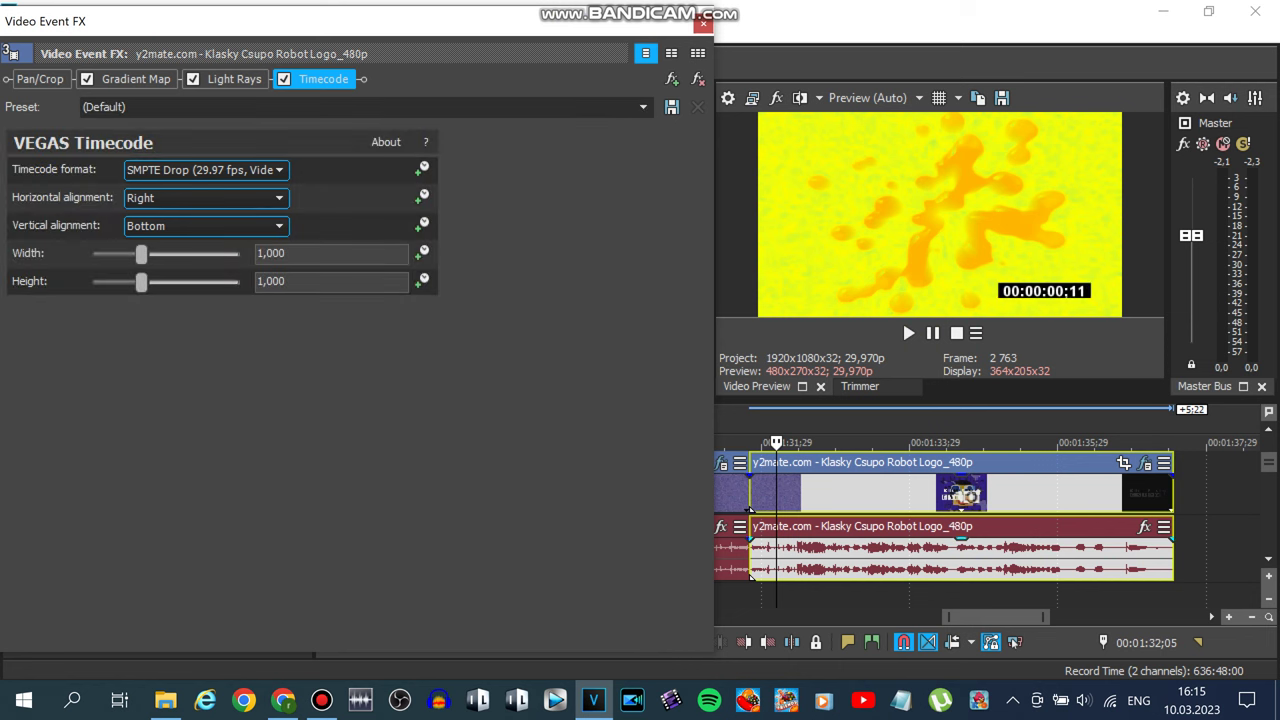
# Copy the track 3 logo clip with its effects and paste it onto track 5 at 00:01:31;24.
pyautogui.click(750, 509)
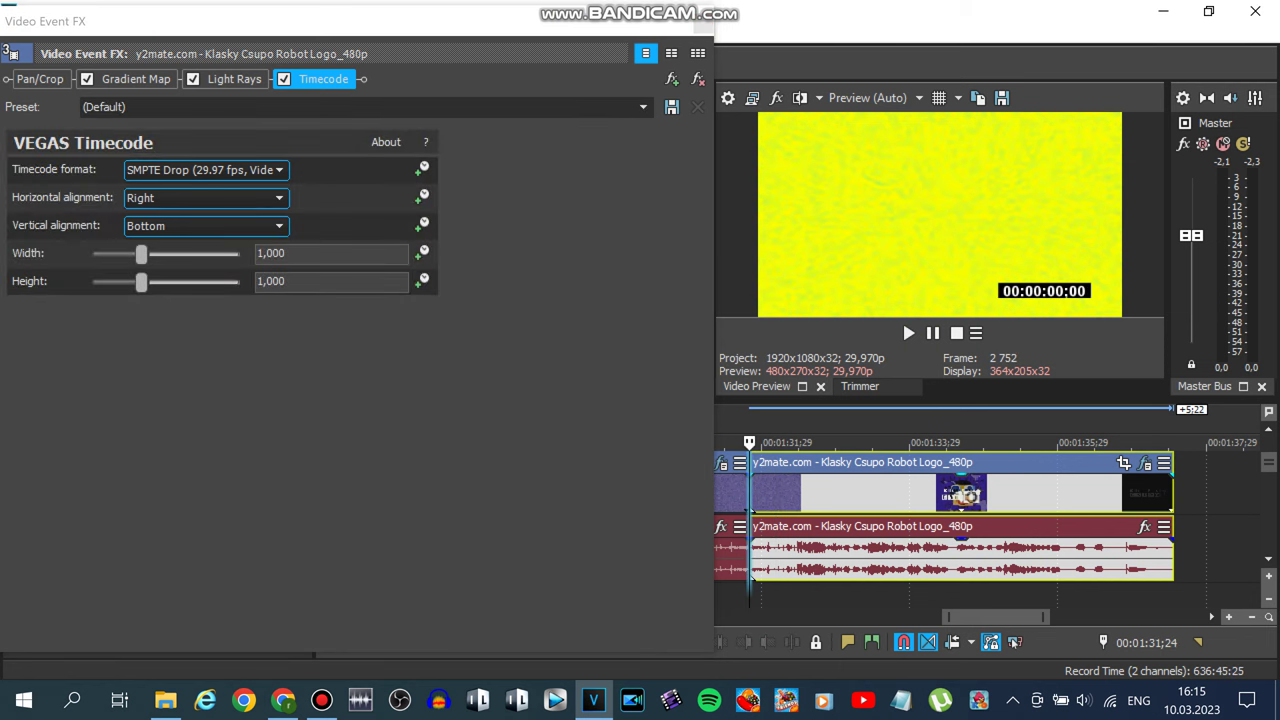
pyautogui.rightClick(815, 490)
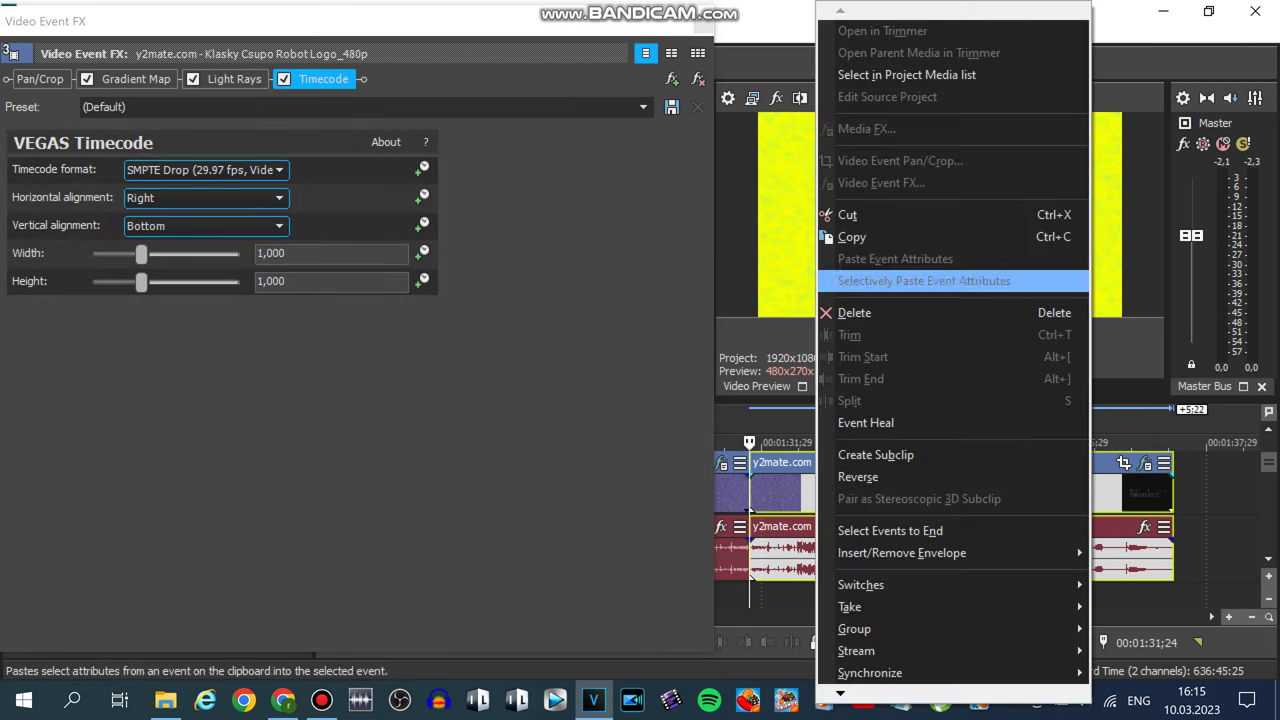
pyautogui.click(870, 238)
pyautogui.click(704, 23)
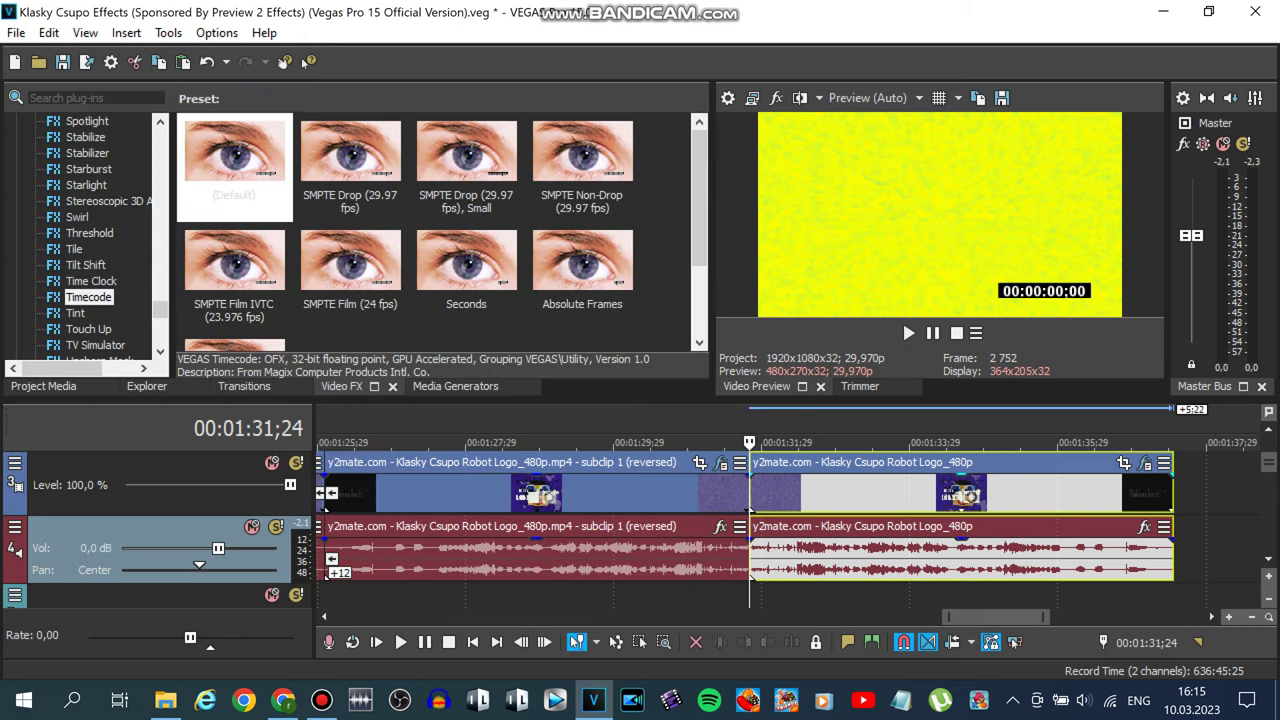
pyautogui.rightClick(868, 596)
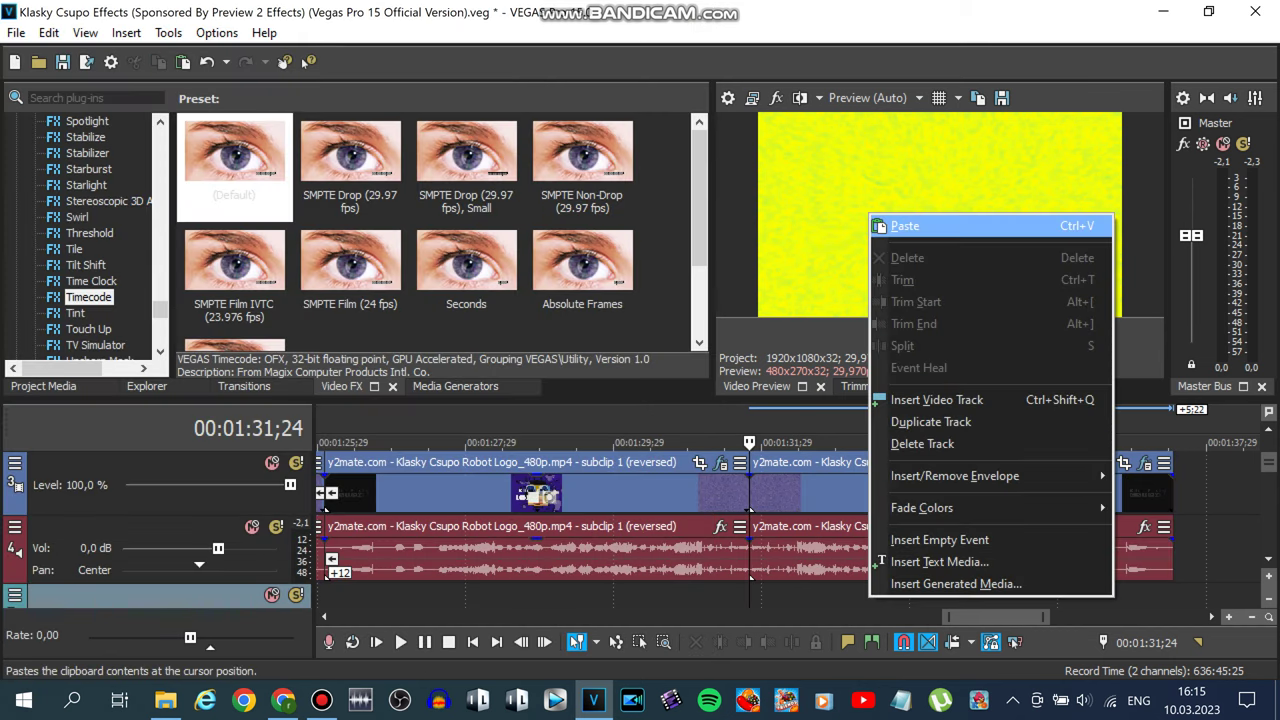
pyautogui.click(890, 226)
# Remove the Timecode, Light Rays and Gradient Map effects from the pasted logo clip on track 5.
pyautogui.click(1145, 595)
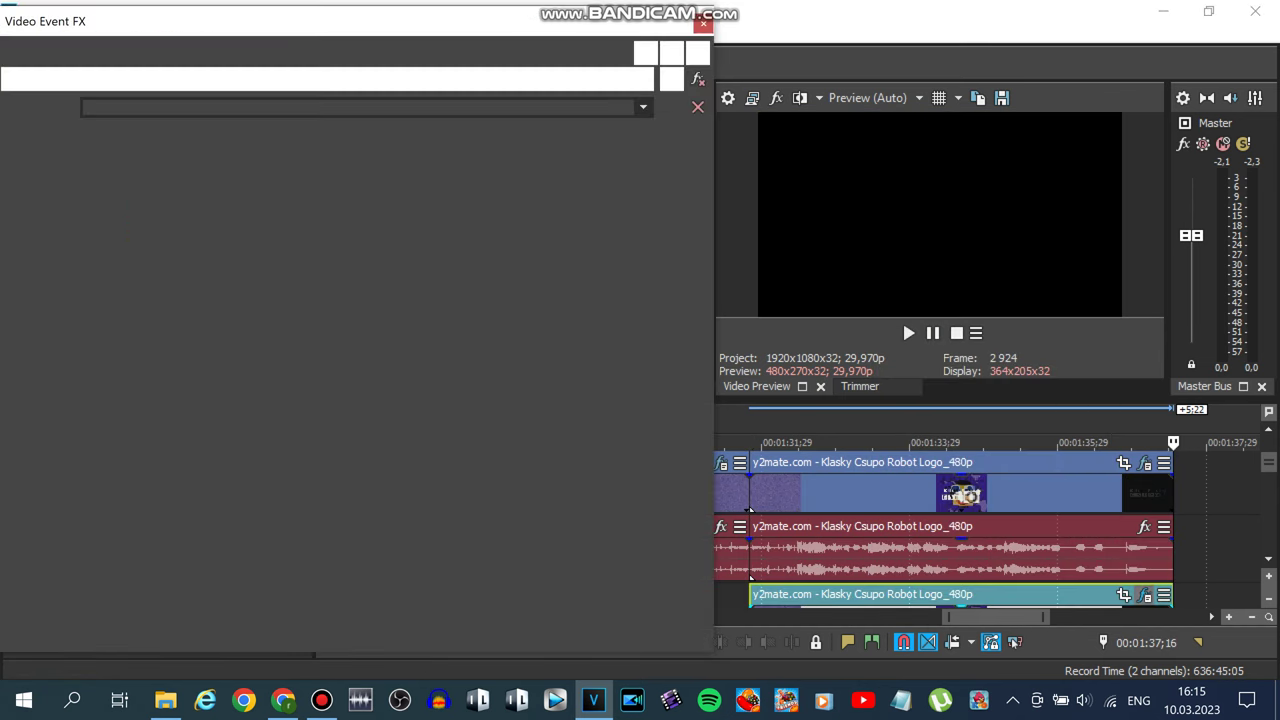
pyautogui.click(699, 80)
pyautogui.click(699, 80)
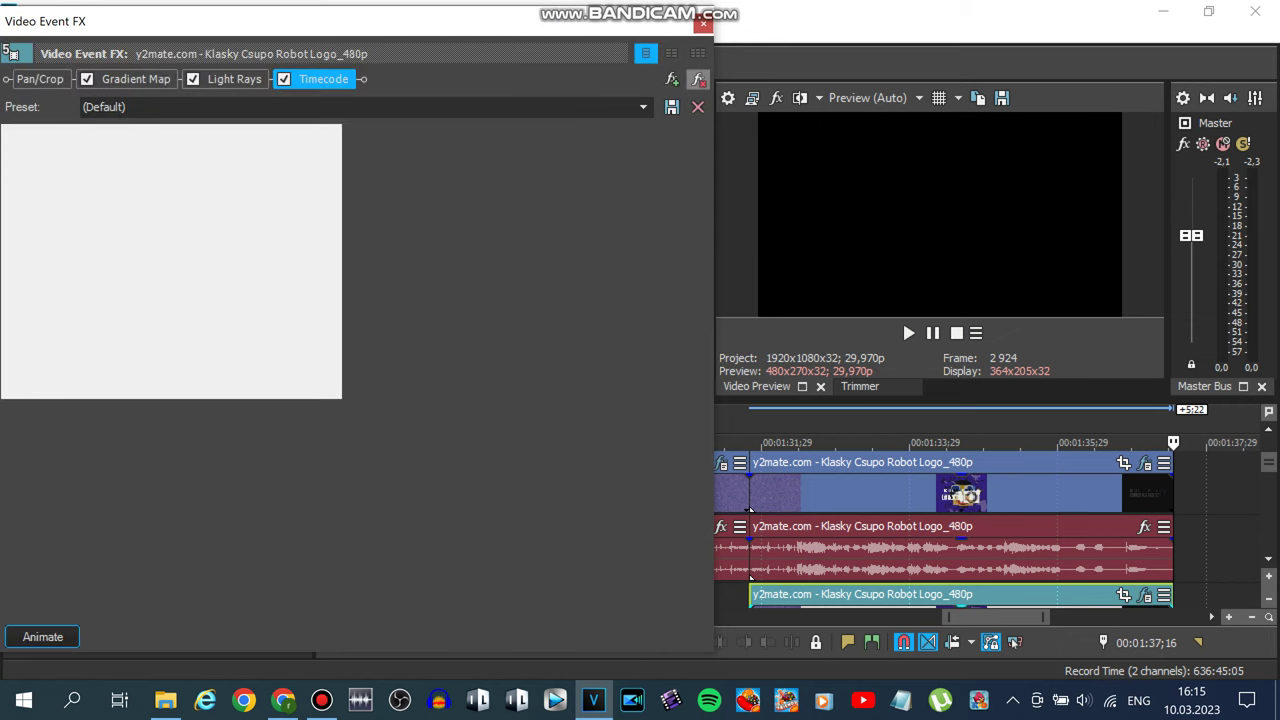
pyautogui.click(699, 80)
pyautogui.click(704, 23)
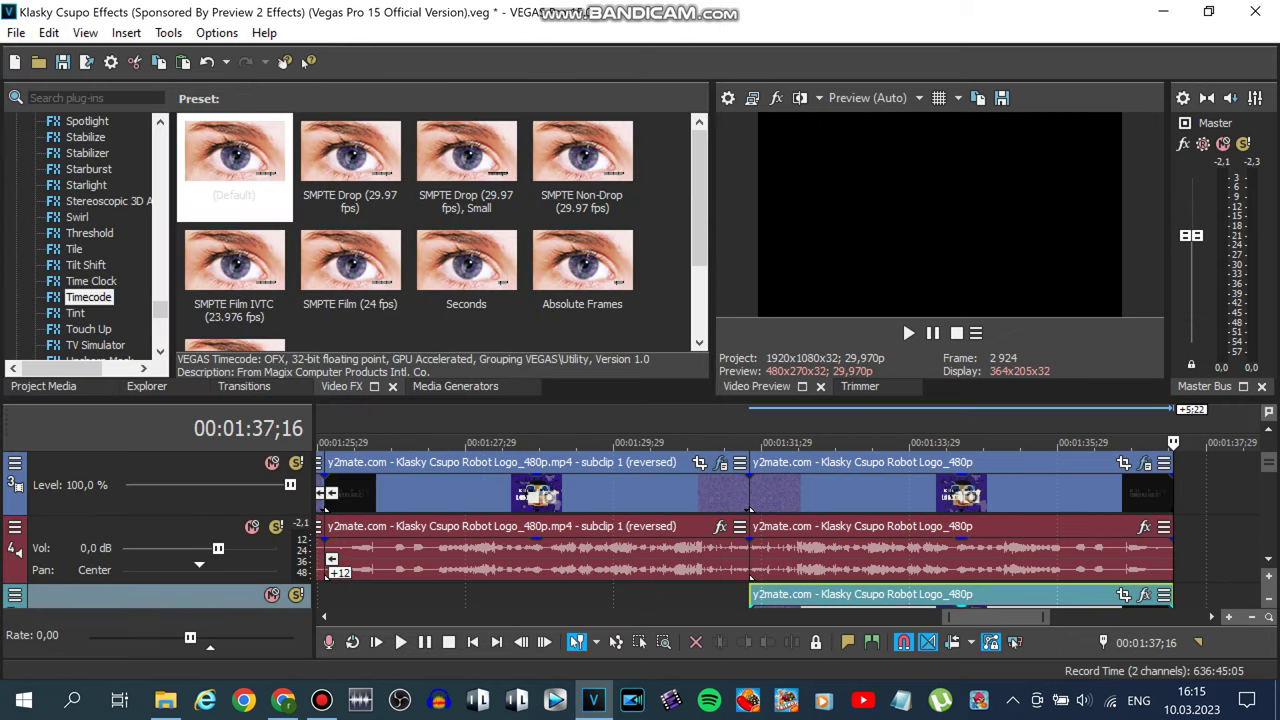
# Return the playhead to the start of the non-reversed logo clips at 00:01:31;24.
pyautogui.click(986, 493)
pyautogui.press('j')
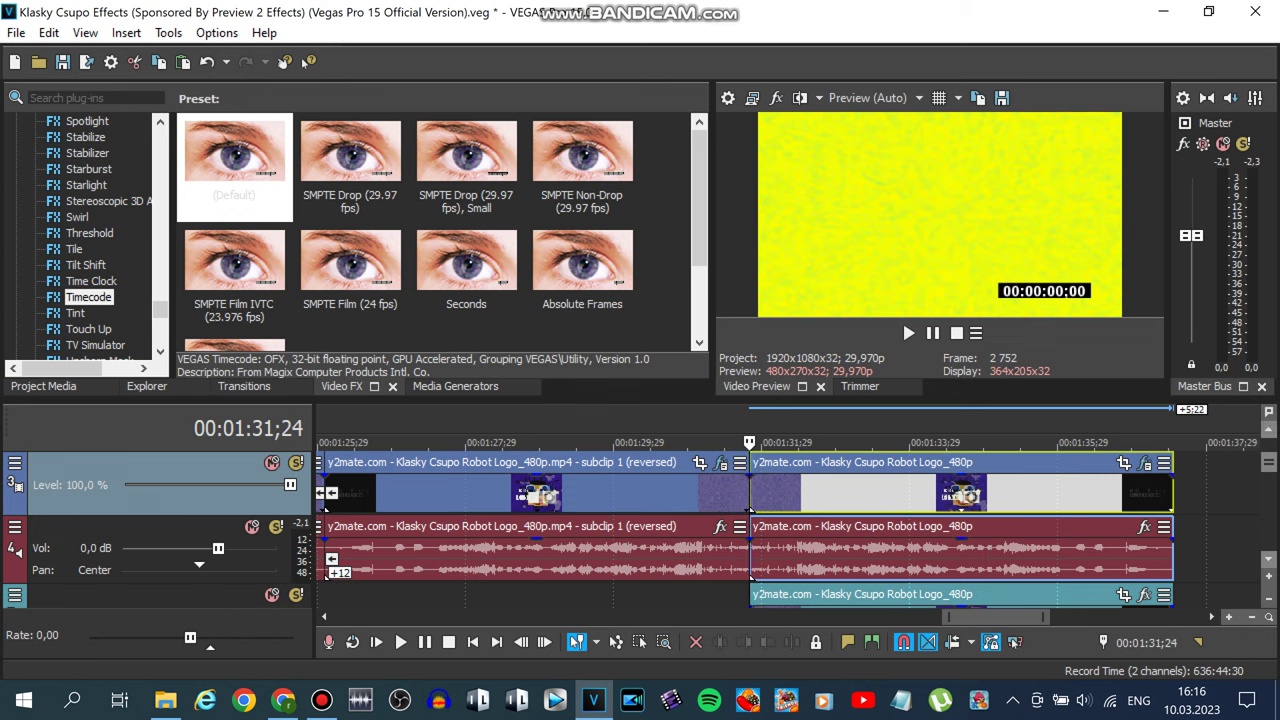
pyautogui.scroll(-2, 1269, 462)
pyautogui.scroll(1, 1269, 462)
pyautogui.scroll(-1, 960, 530)
pyautogui.scroll(8, 960, 530)
pyautogui.scroll(1, 940, 545)
# Set the track 4 logo audio to Classic pitch shifting with A17. Drums, unpitched (minimum echo) and a pitch change of 3.
pyautogui.rightClick(929, 560)
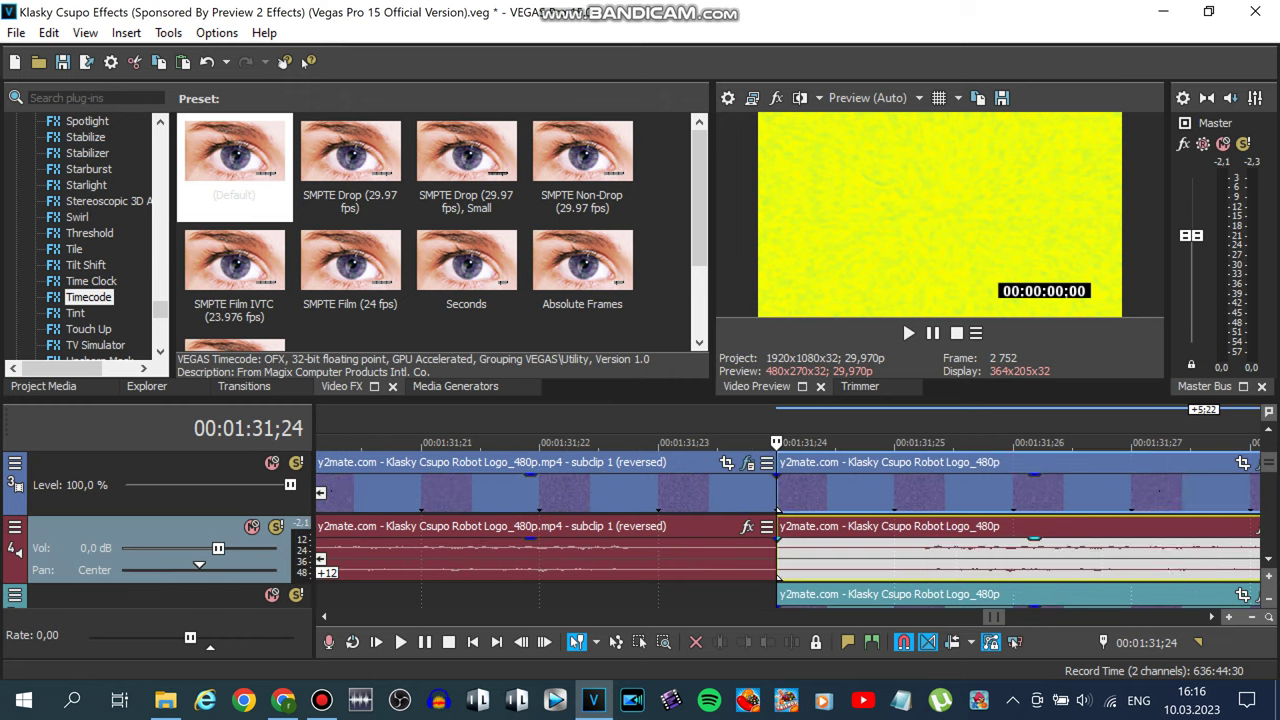
pyautogui.moveTo(960, 705)
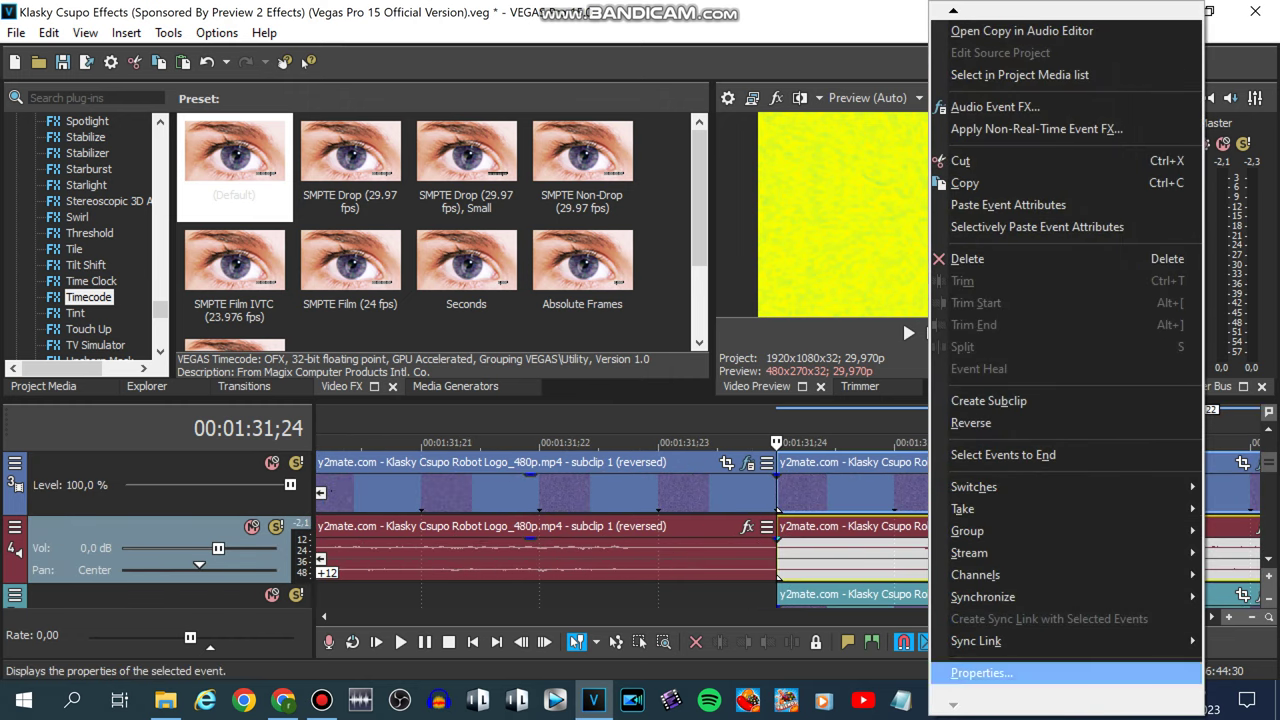
pyautogui.click(981, 672)
pyautogui.click(700, 299)
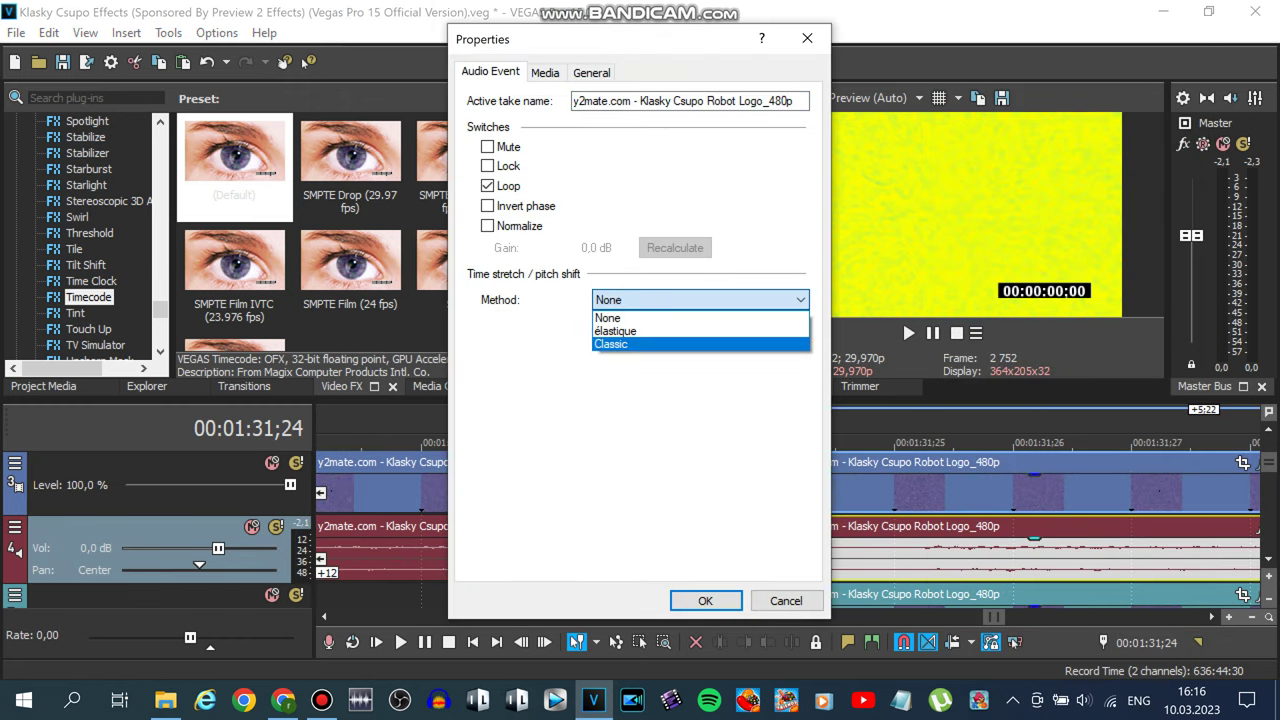
pyautogui.click(690, 344)
pyautogui.click(700, 328)
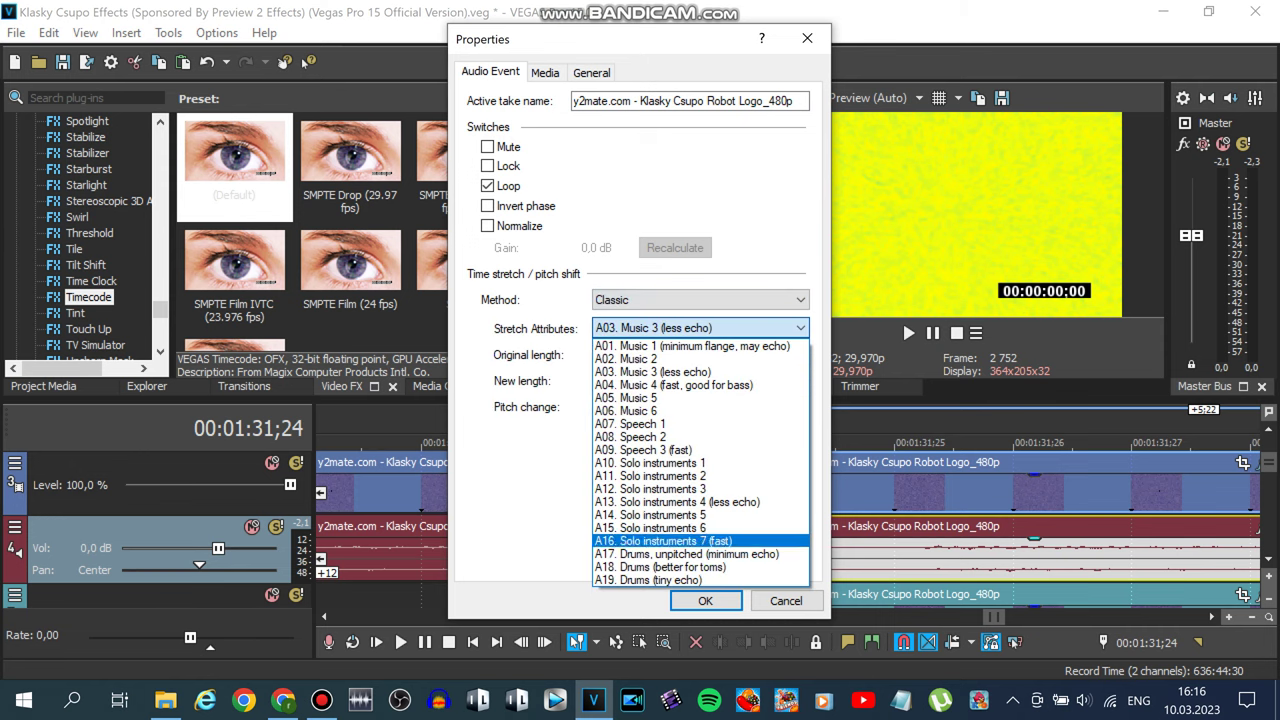
pyautogui.click(700, 554)
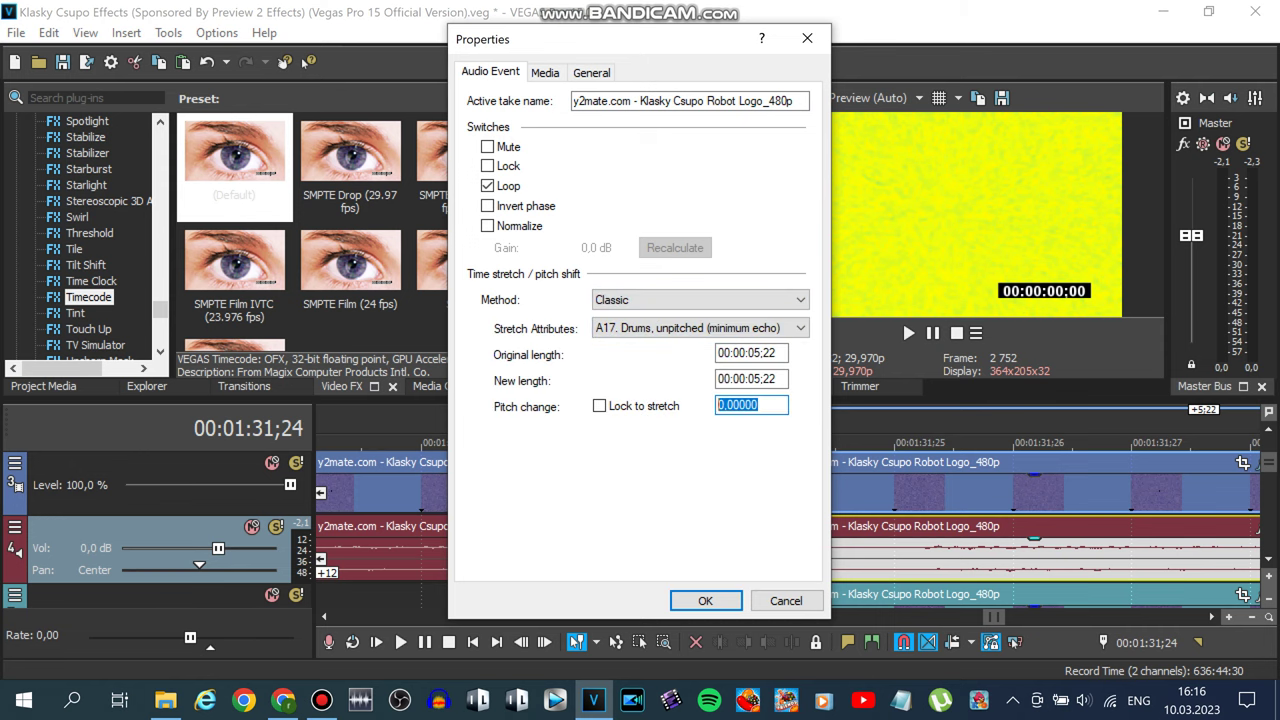
pyautogui.write('3')
pyautogui.press('Return')
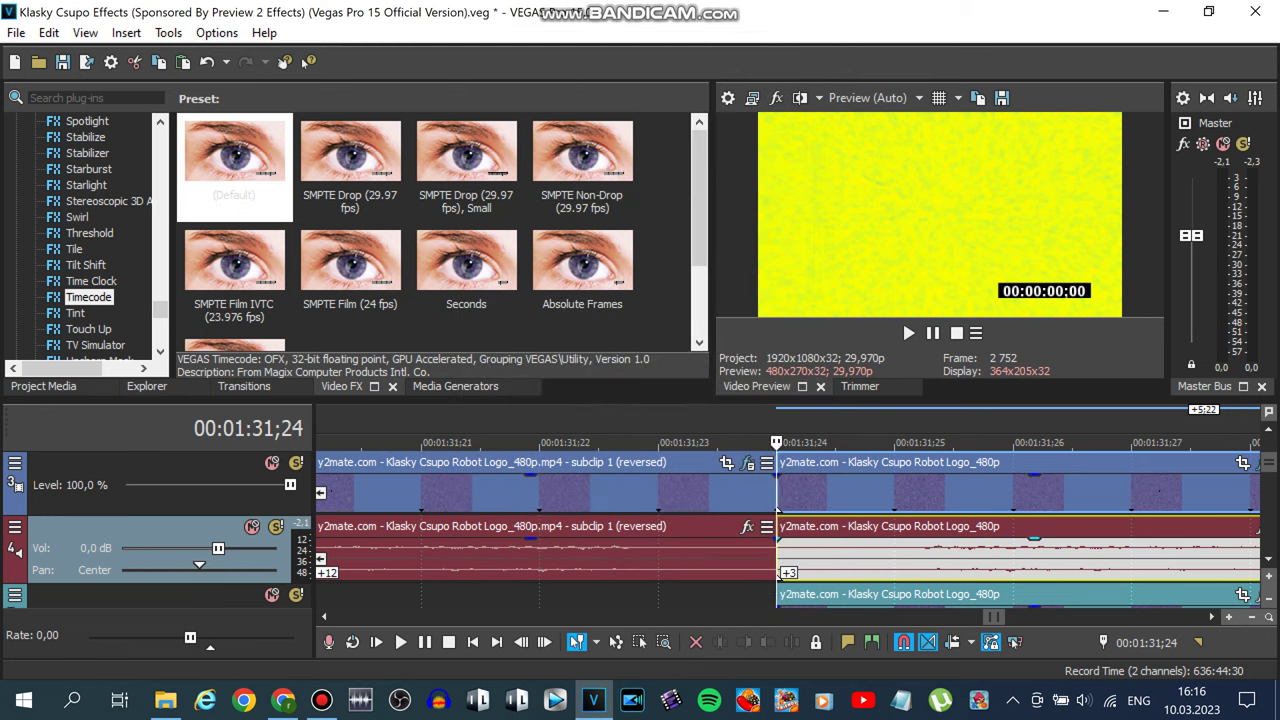
# Set the track 6 logo audio to Classic pitch shifting with A17. Drums, unpitched (minimum echo) and a pitch change of 9.
pyautogui.scroll(-4, 788, 530)
pyautogui.scroll(2, 788, 530)
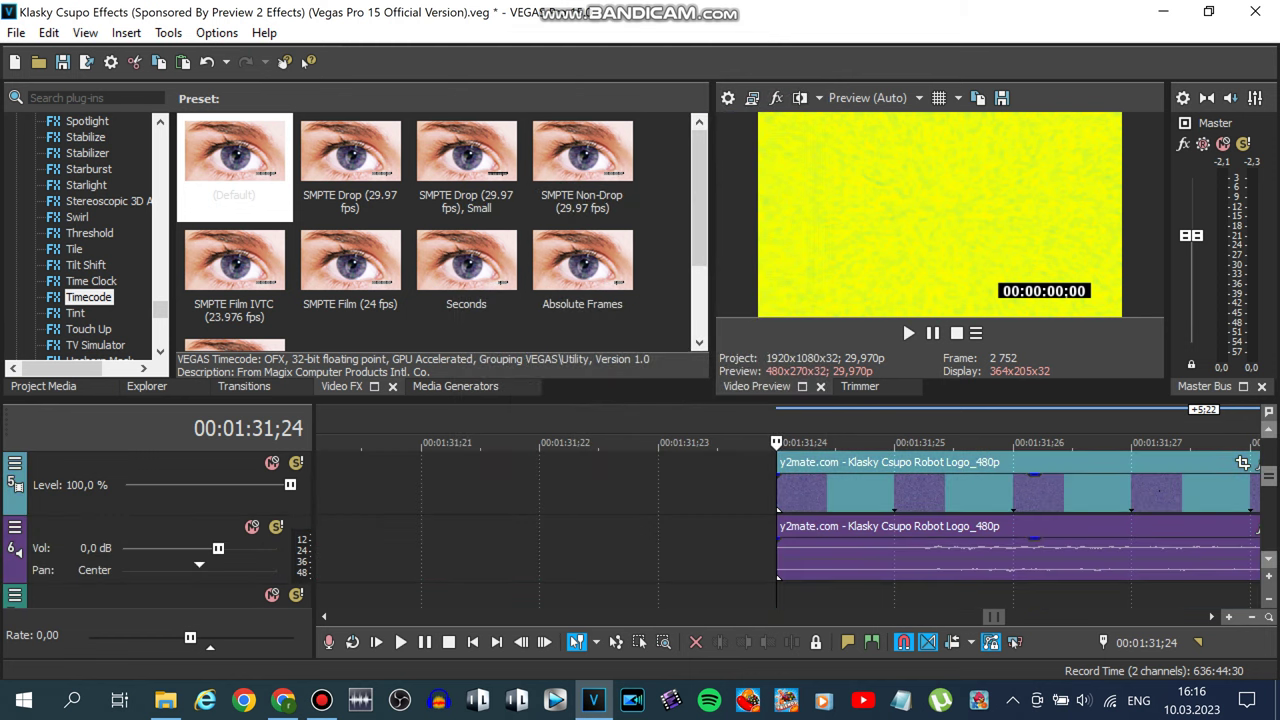
pyautogui.rightClick(1005, 550)
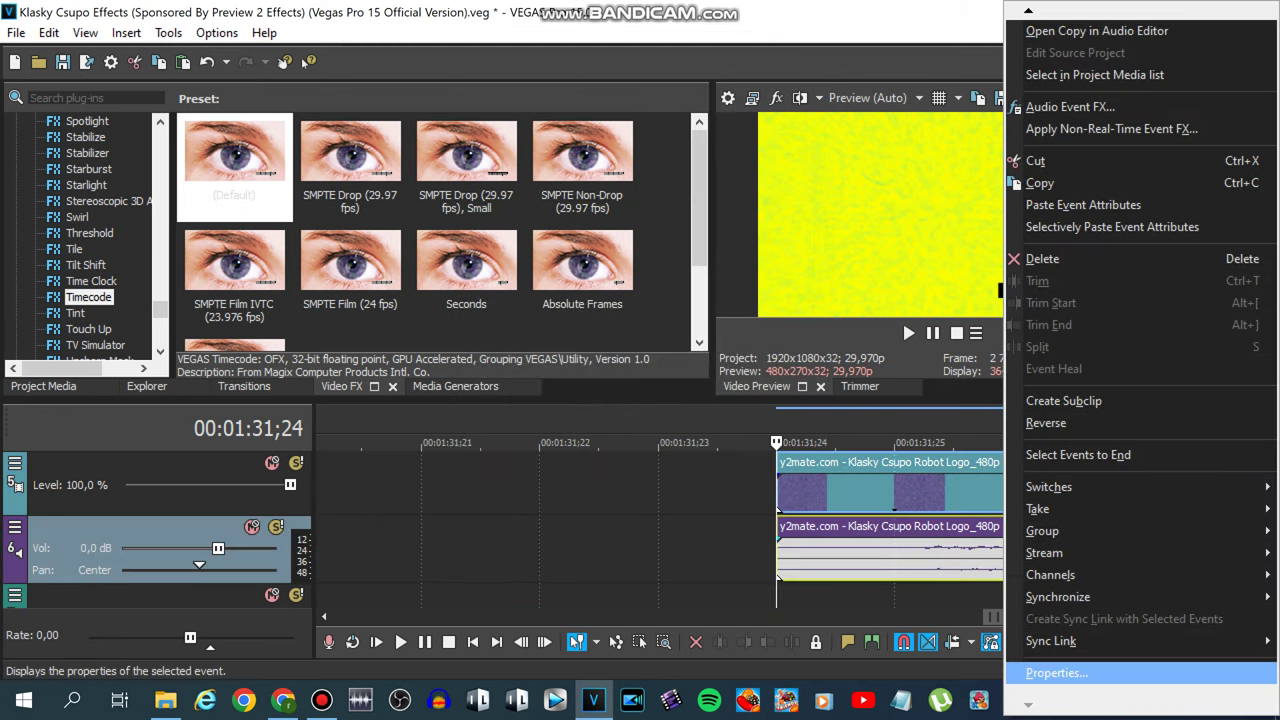
pyautogui.click(1090, 668)
pyautogui.click(700, 300)
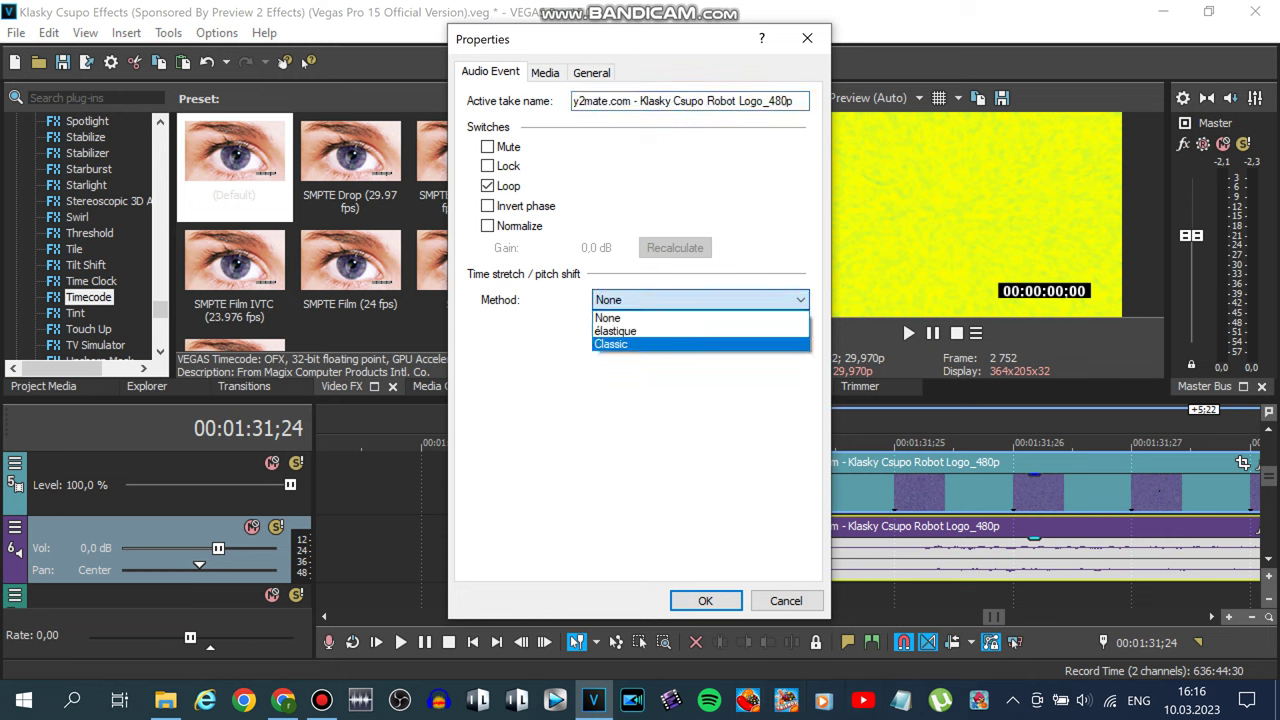
pyautogui.click(610, 343)
pyautogui.click(700, 328)
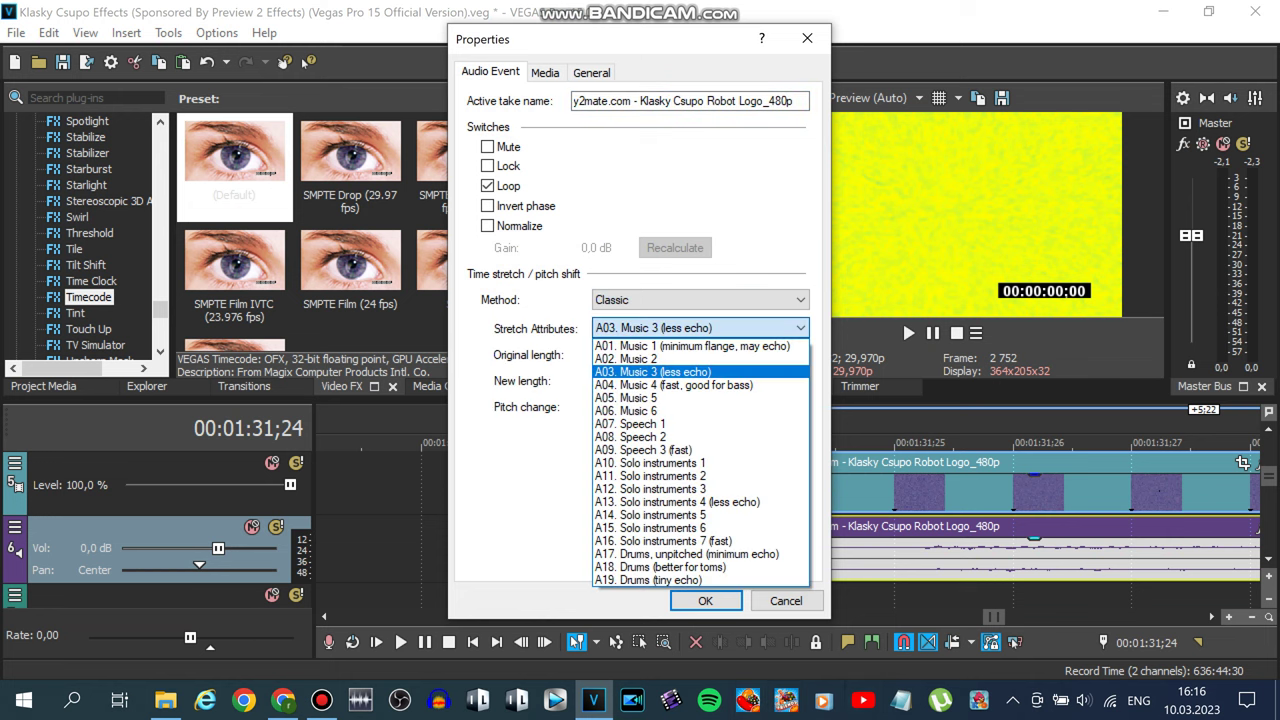
pyautogui.click(686, 553)
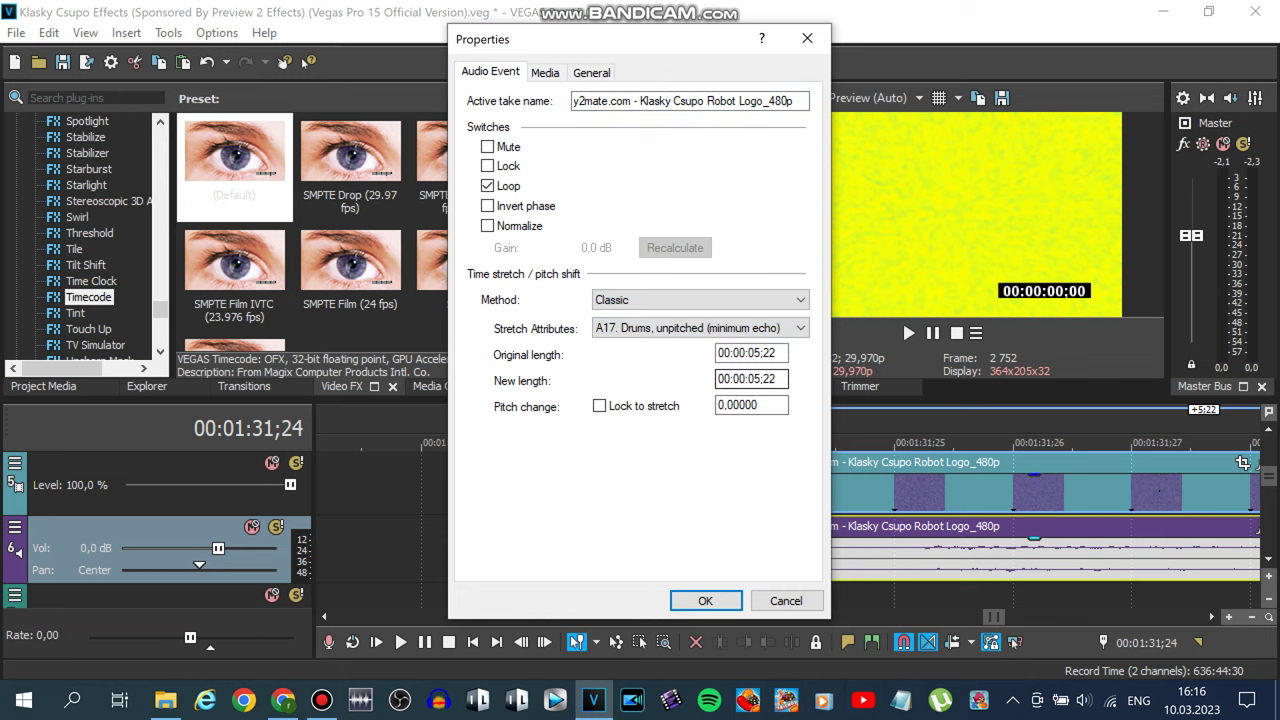
pyautogui.doubleClick(741, 405)
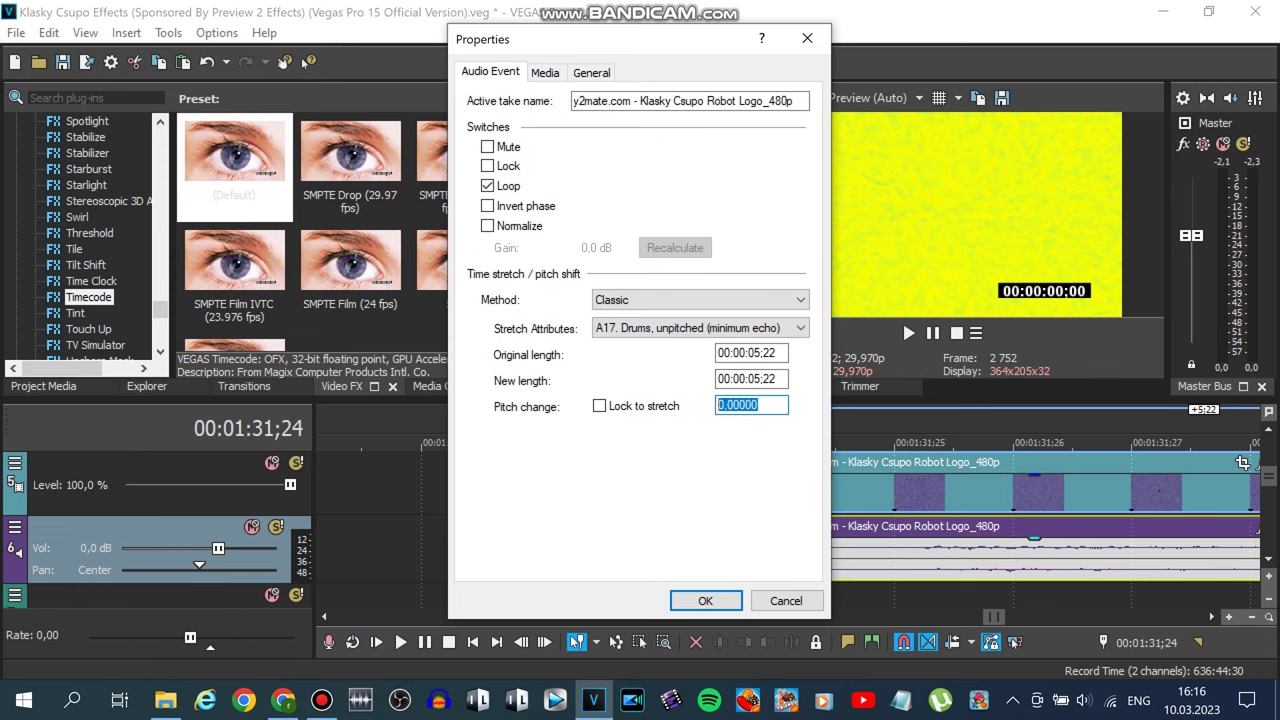
pyautogui.press('Return')
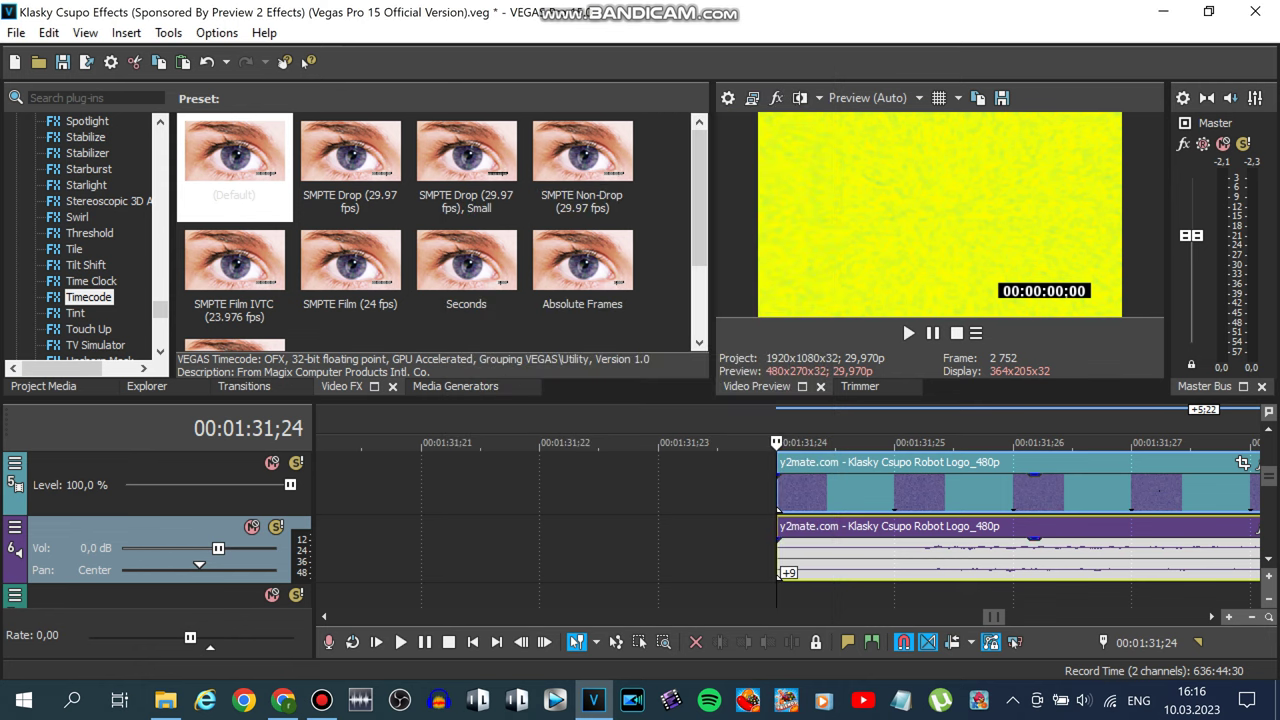
# Play back the layered logo clips from 00:01:31;24 and pause just past their end.
pyautogui.press('space')
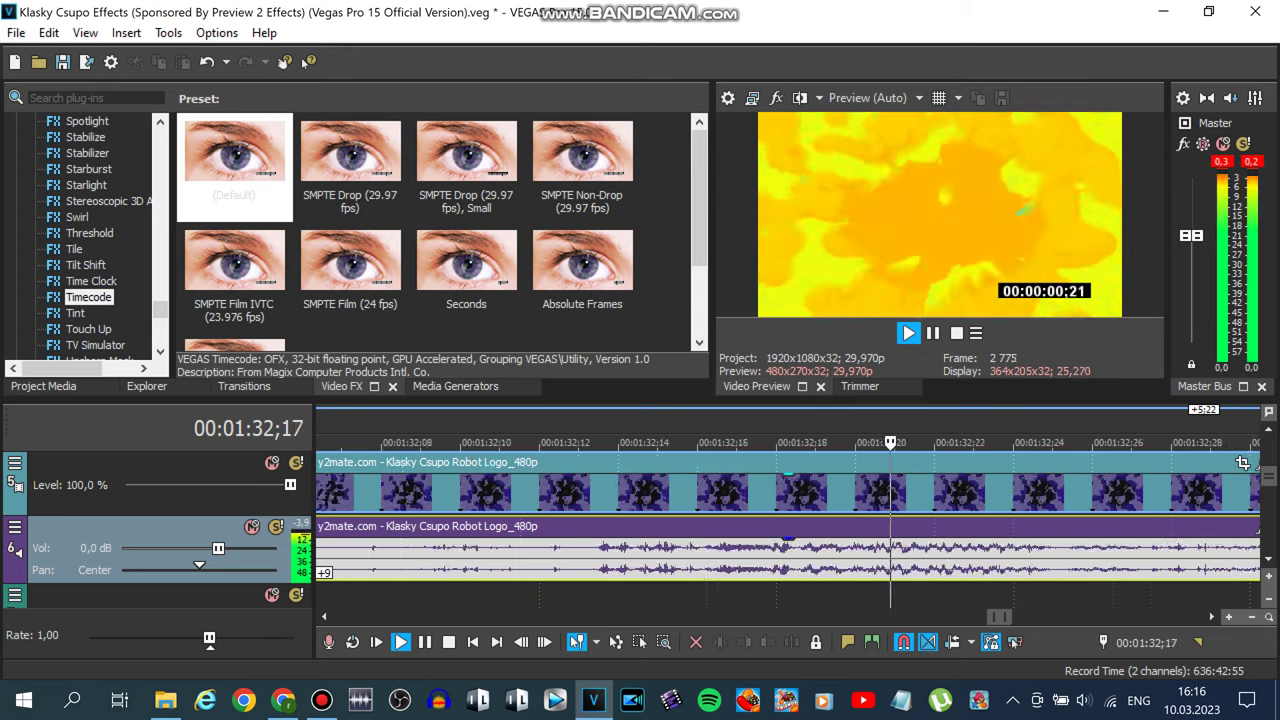
pyautogui.scroll(-2, 788, 525)
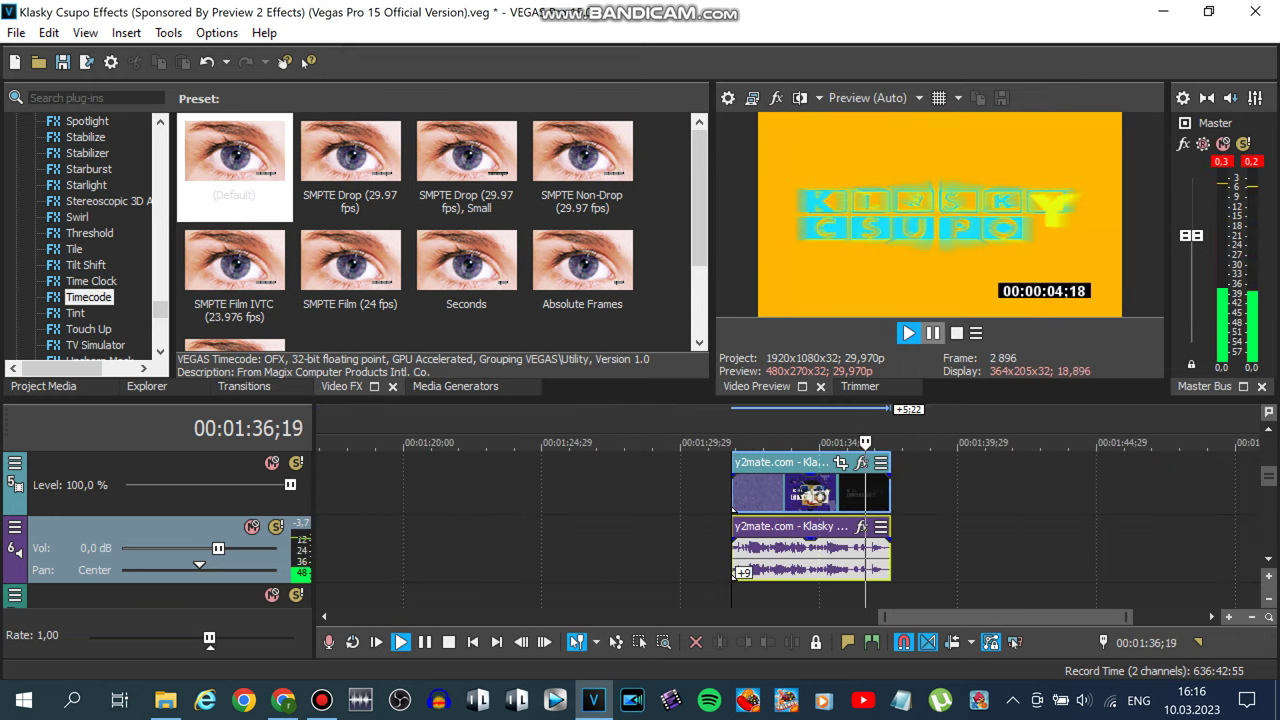
pyautogui.click(932, 333)
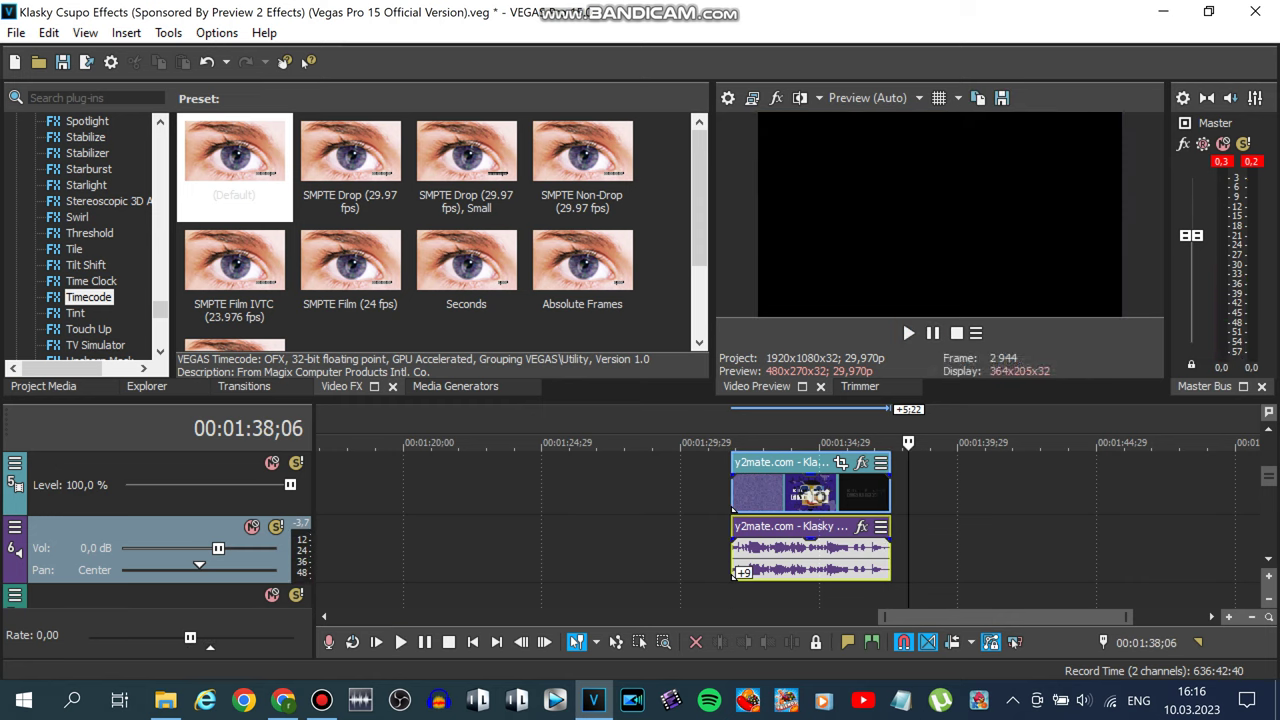
# Place the playhead exactly at the end of the last logo clips, at 00:01:37;16.
pyautogui.click(892, 522)
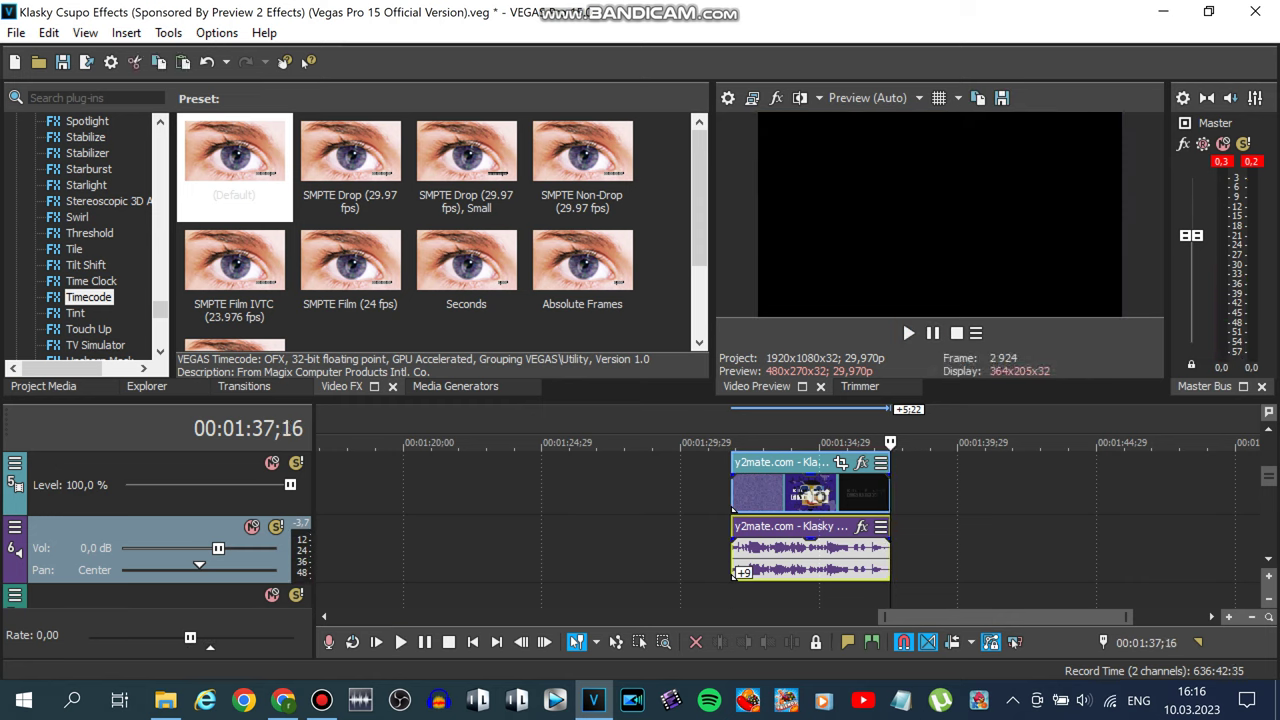
pyautogui.moveTo(1269, 476); pyautogui.dragTo(1269, 446)
pyautogui.scroll(-2, 604, 529)
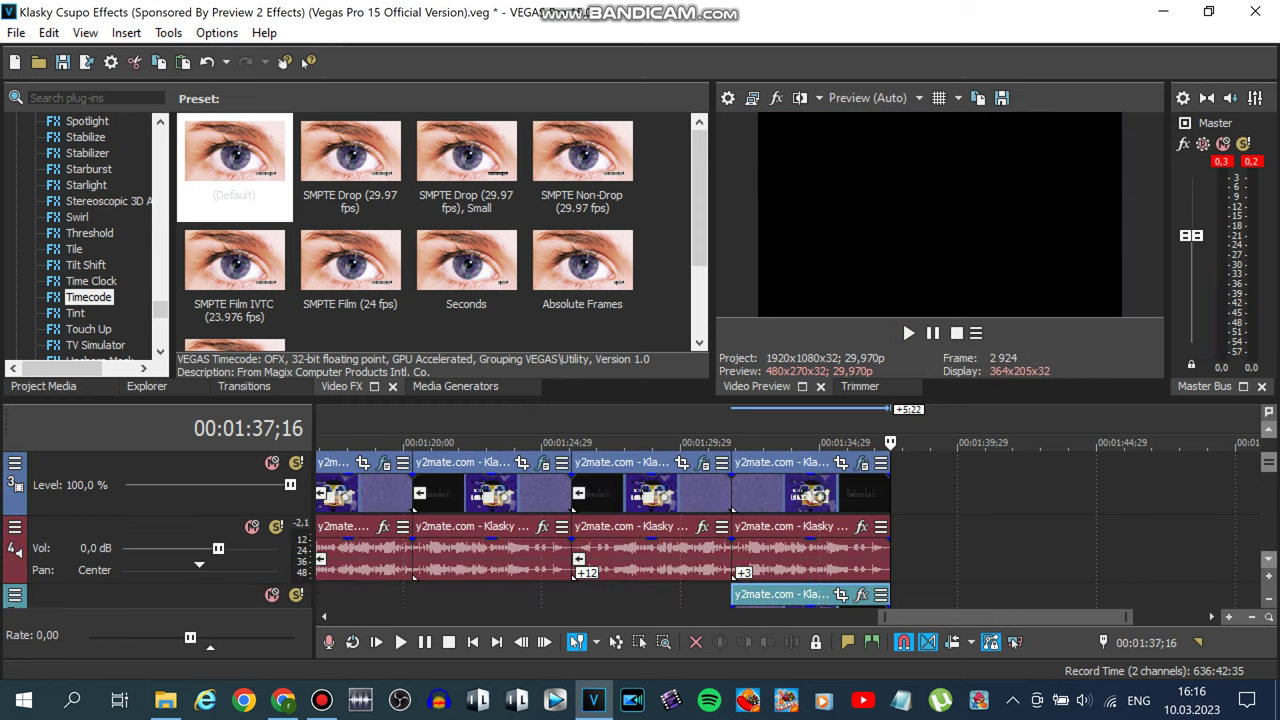
pyautogui.scroll(3, 788, 529)
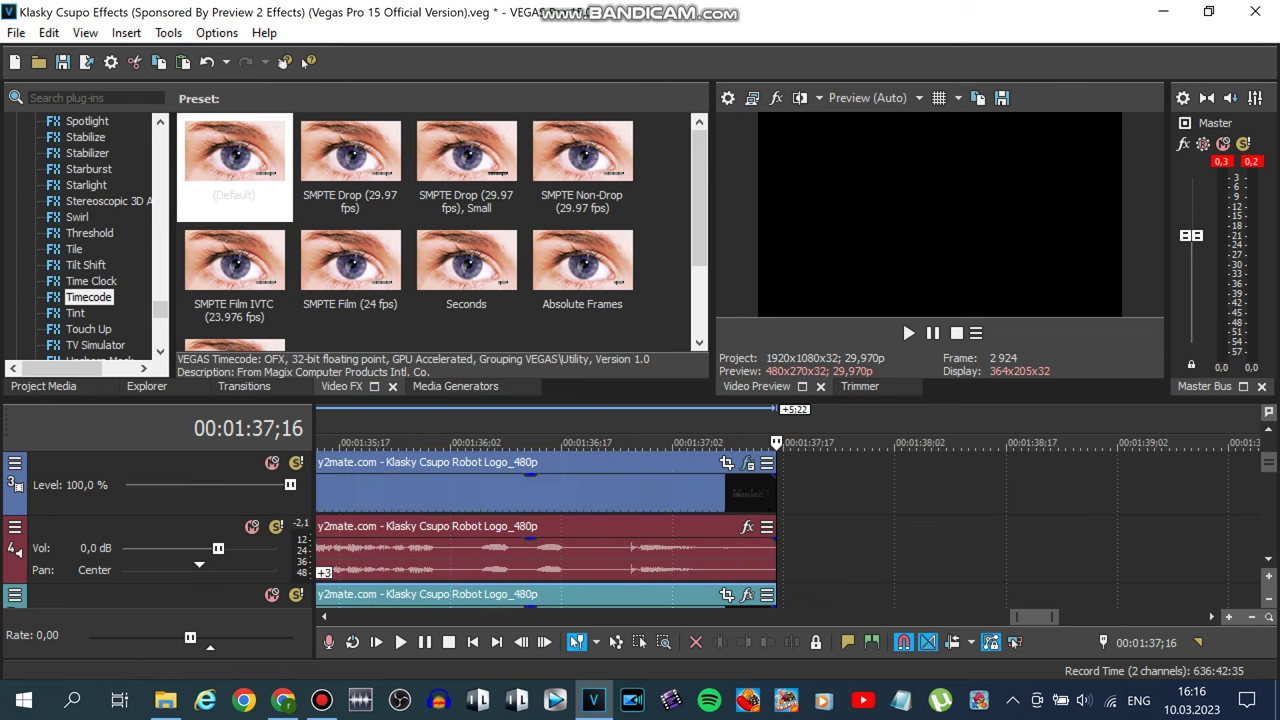
pyautogui.press('Up')
pyautogui.press('Up')
pyautogui.press('Up')
pyautogui.press('Up')
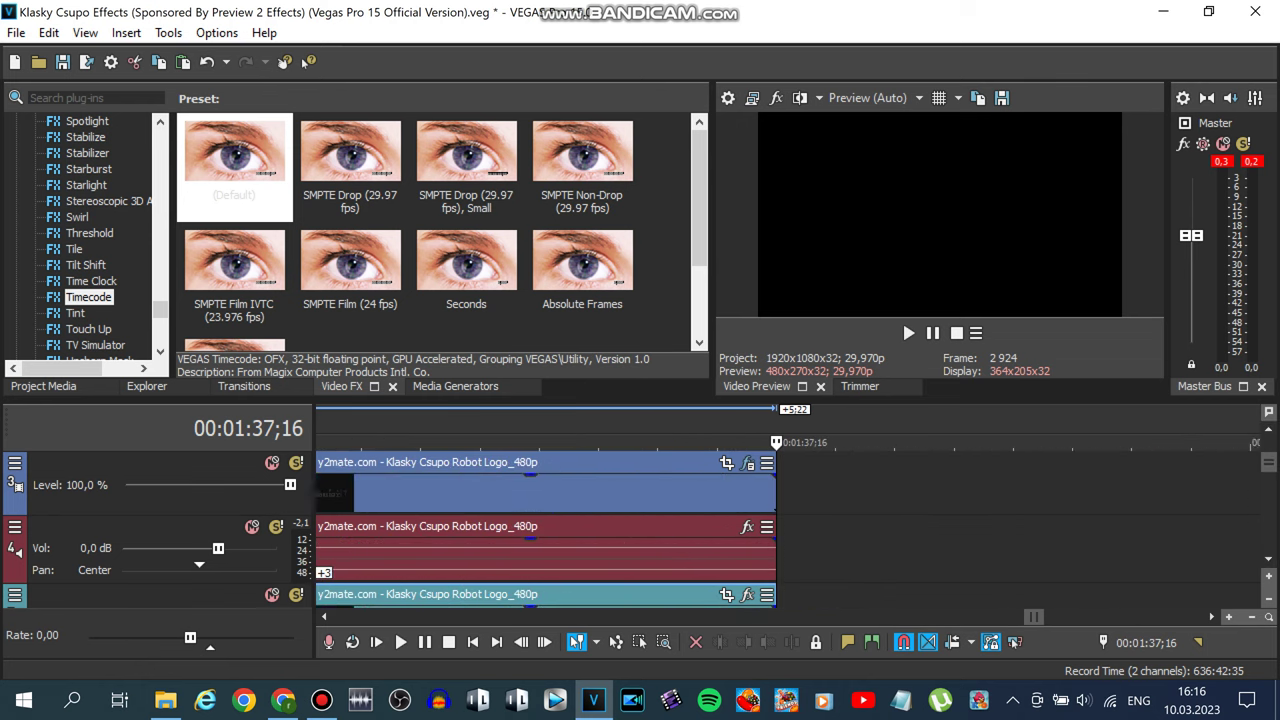
pyautogui.press('Down')
pyautogui.press('Down')
pyautogui.press('Down')
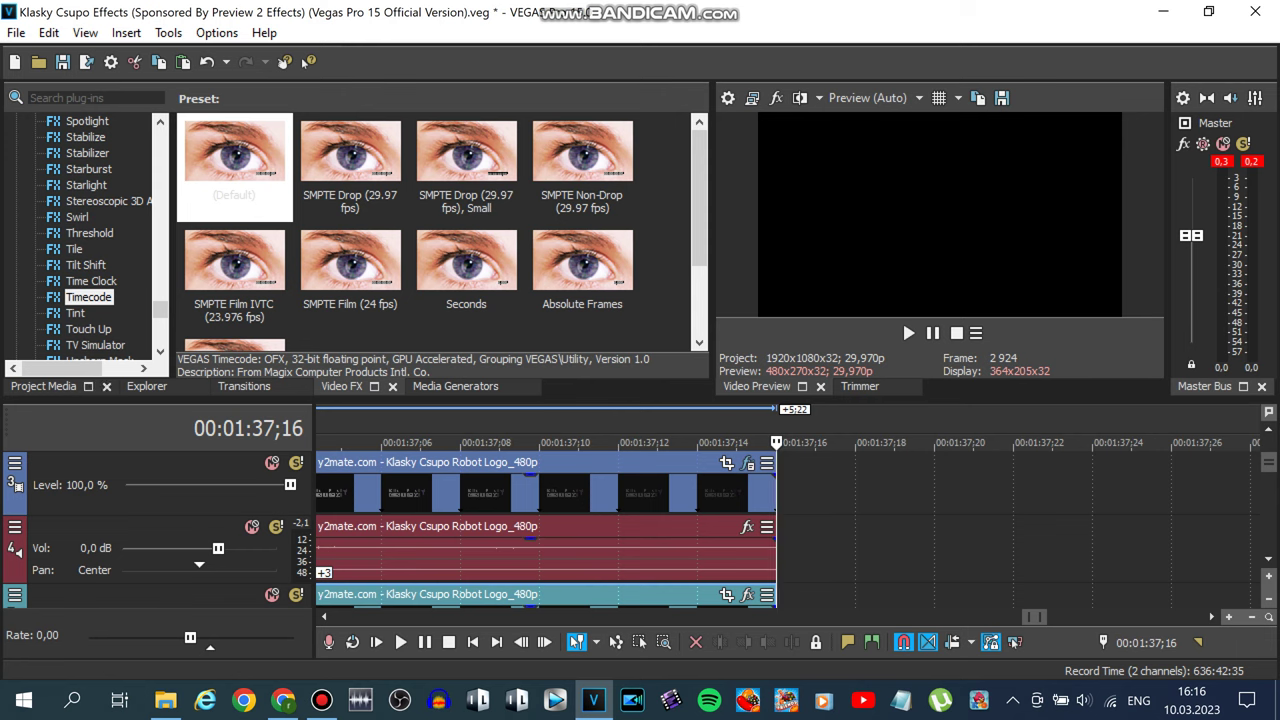
# Add the Klasky Csupo Robot Logo clip to tracks 3 and 4 at 00:01:37;16 and set its Maintain aspect ratio option to No.
pyautogui.click(44, 387)
pyautogui.hotkey('ctrl', 'v')
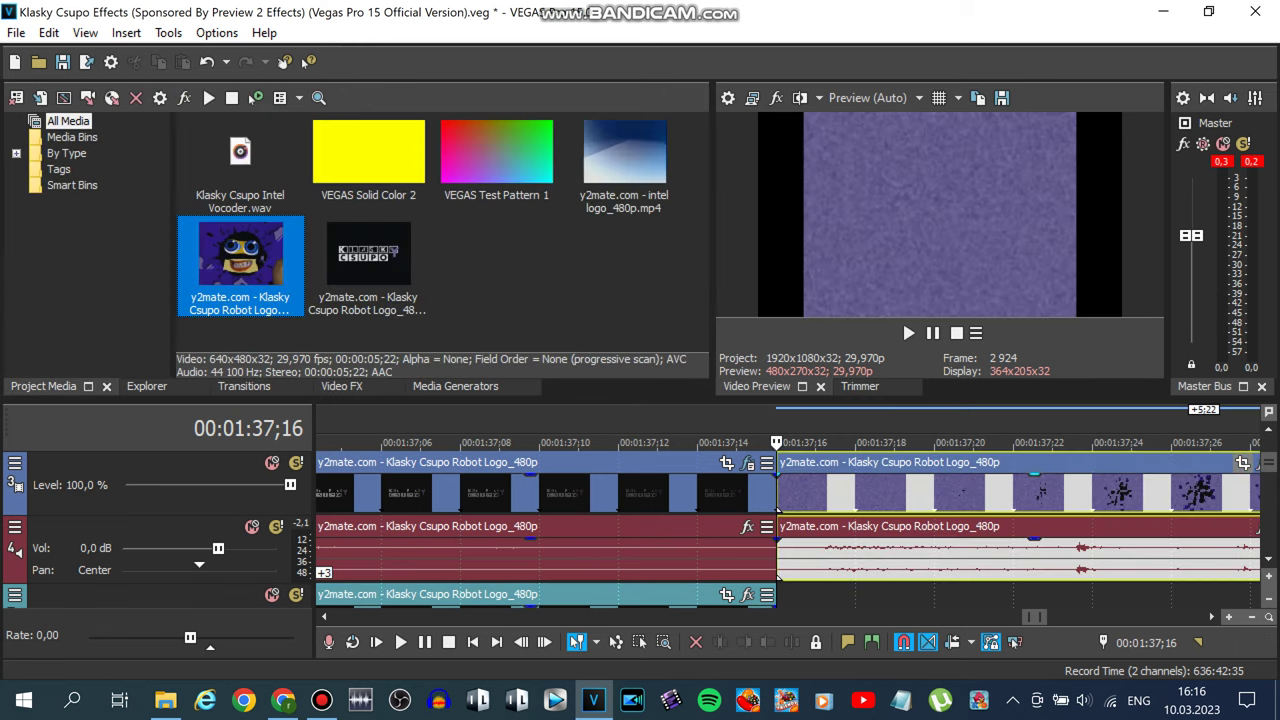
pyautogui.click(1243, 463)
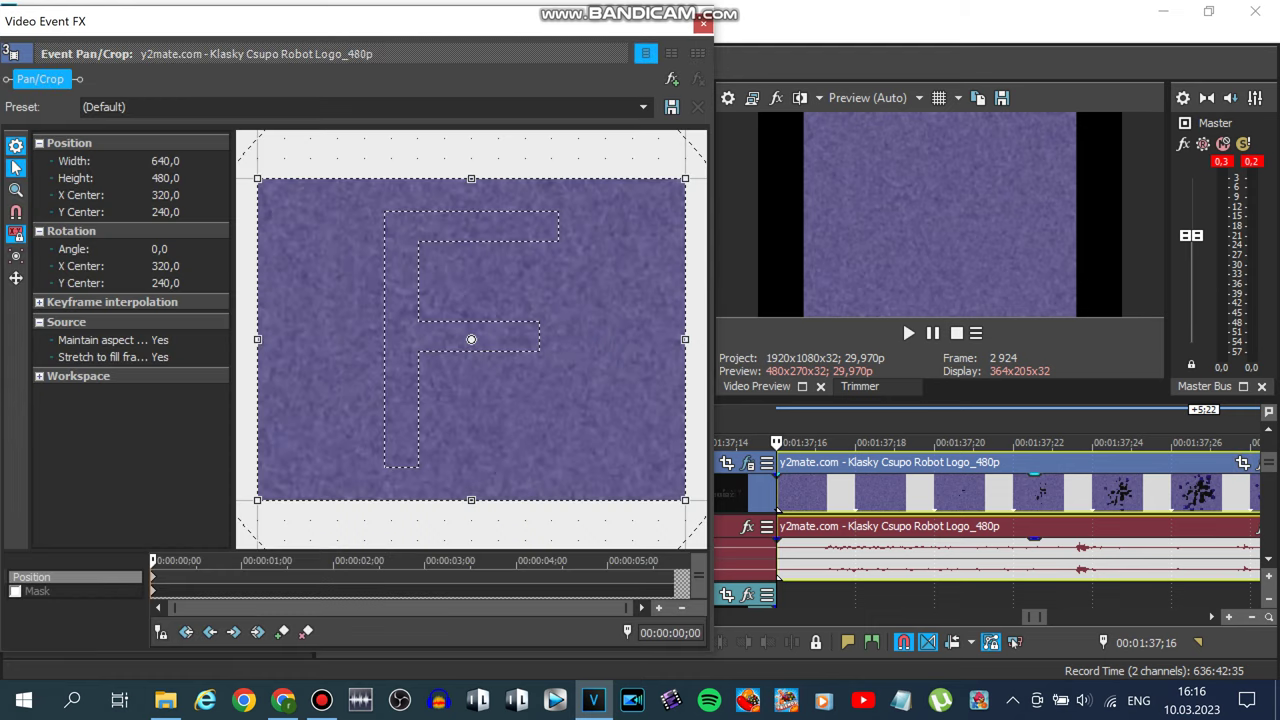
pyautogui.click(188, 340)
pyautogui.click(160, 367)
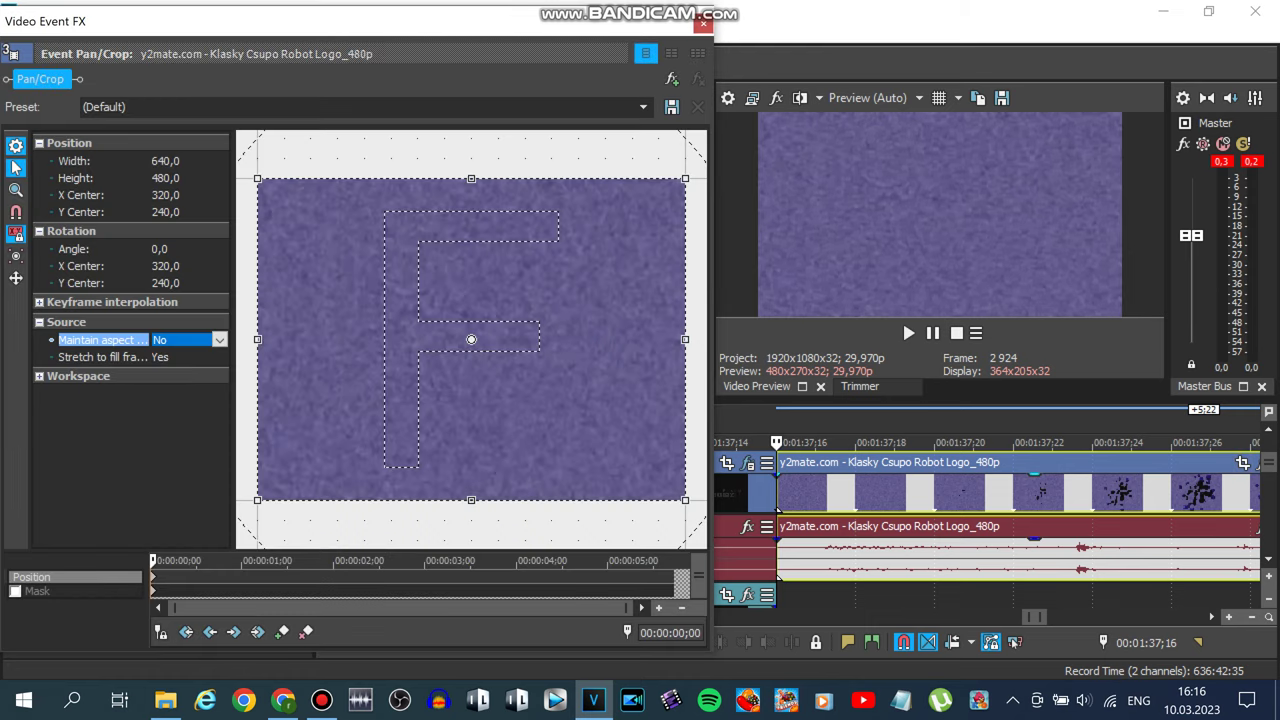
# Delete the saved Out side pan/crop preset and return the new clip to the (Default) preset.
pyautogui.click(642, 106)
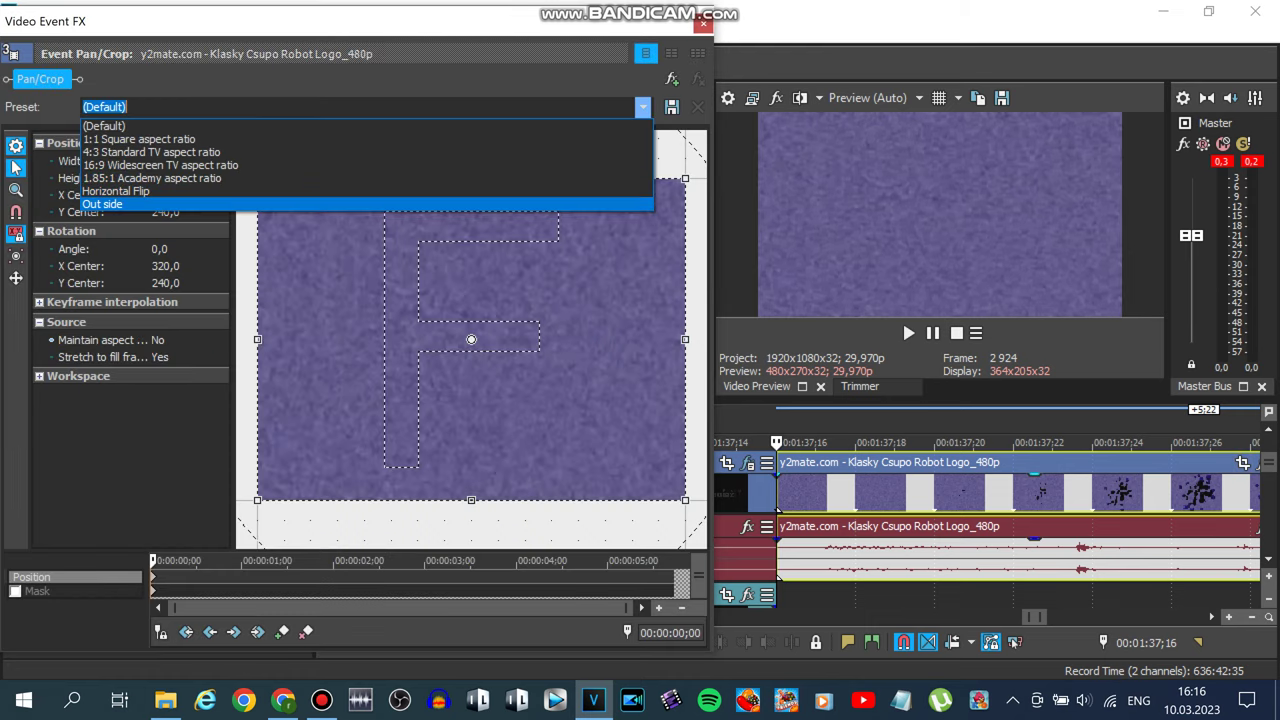
pyautogui.press('Return')
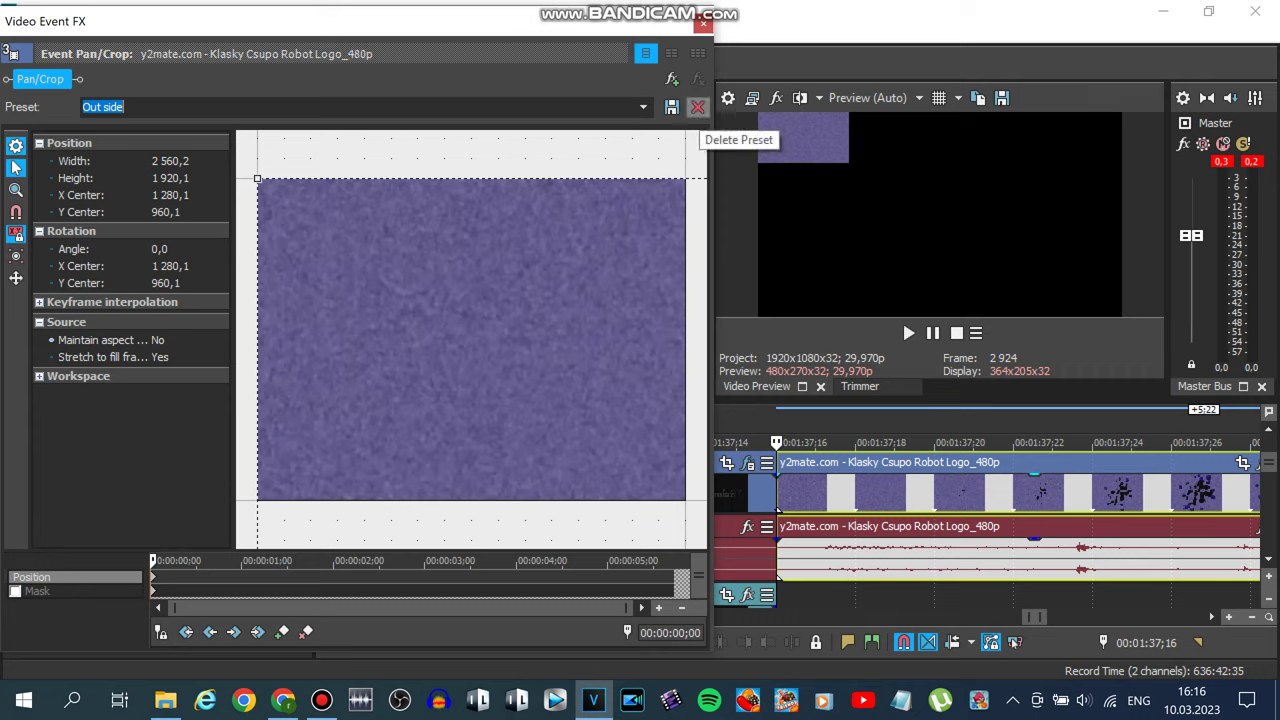
pyautogui.click(642, 107)
pyautogui.click(600, 165)
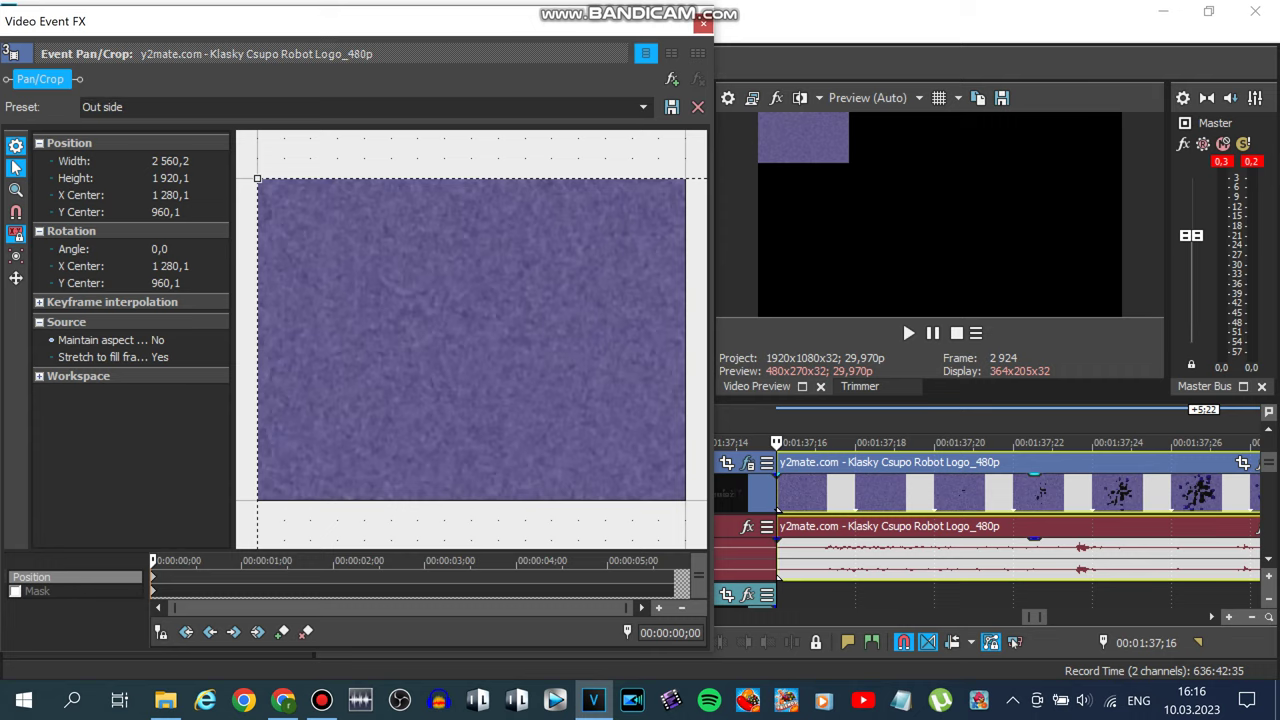
pyautogui.click(642, 107)
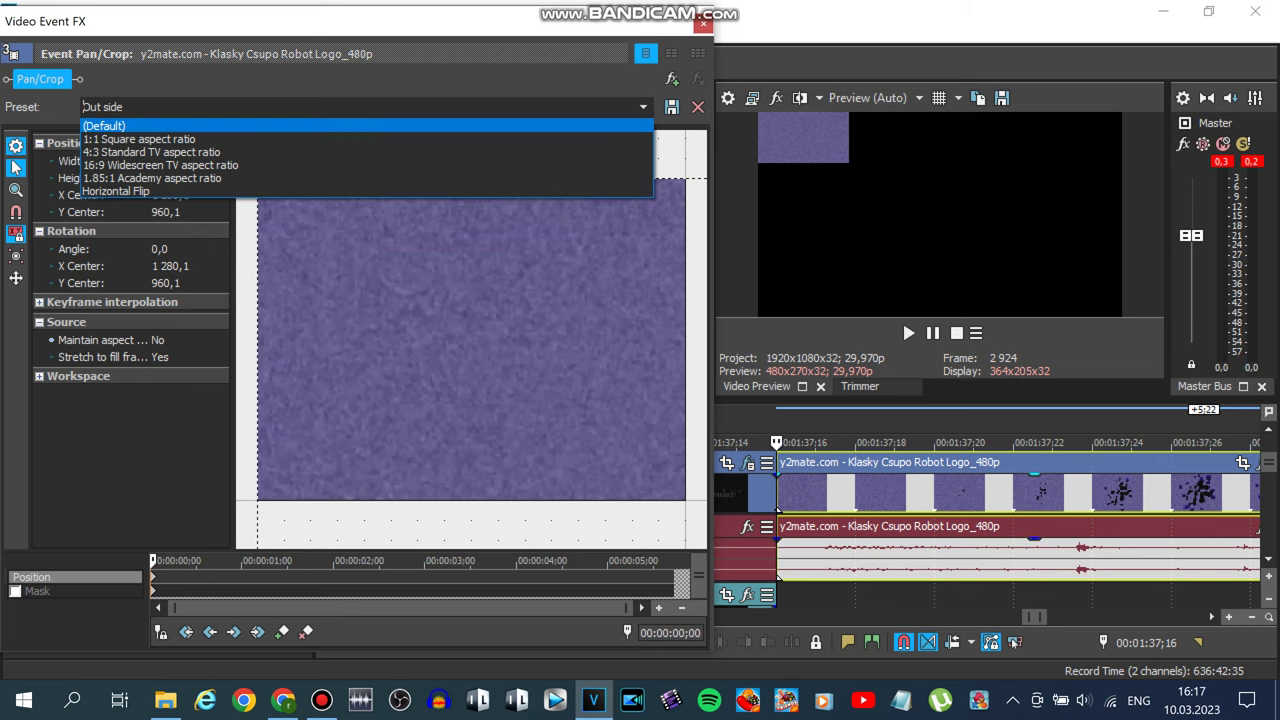
pyautogui.click(590, 125)
pyautogui.click(703, 24)
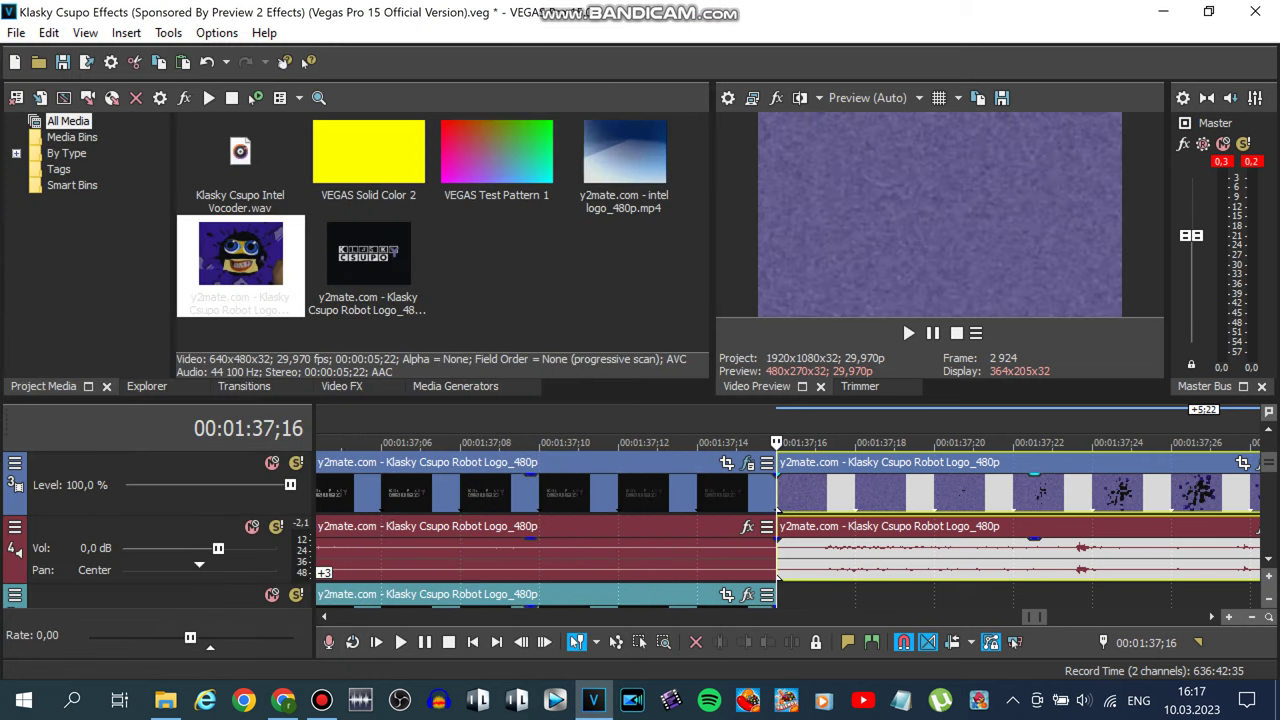
# Apply the Gradient Map effect with the Pitch Black preset to the logo clip starting at 00:01:37;16.
pyautogui.click(342, 386)
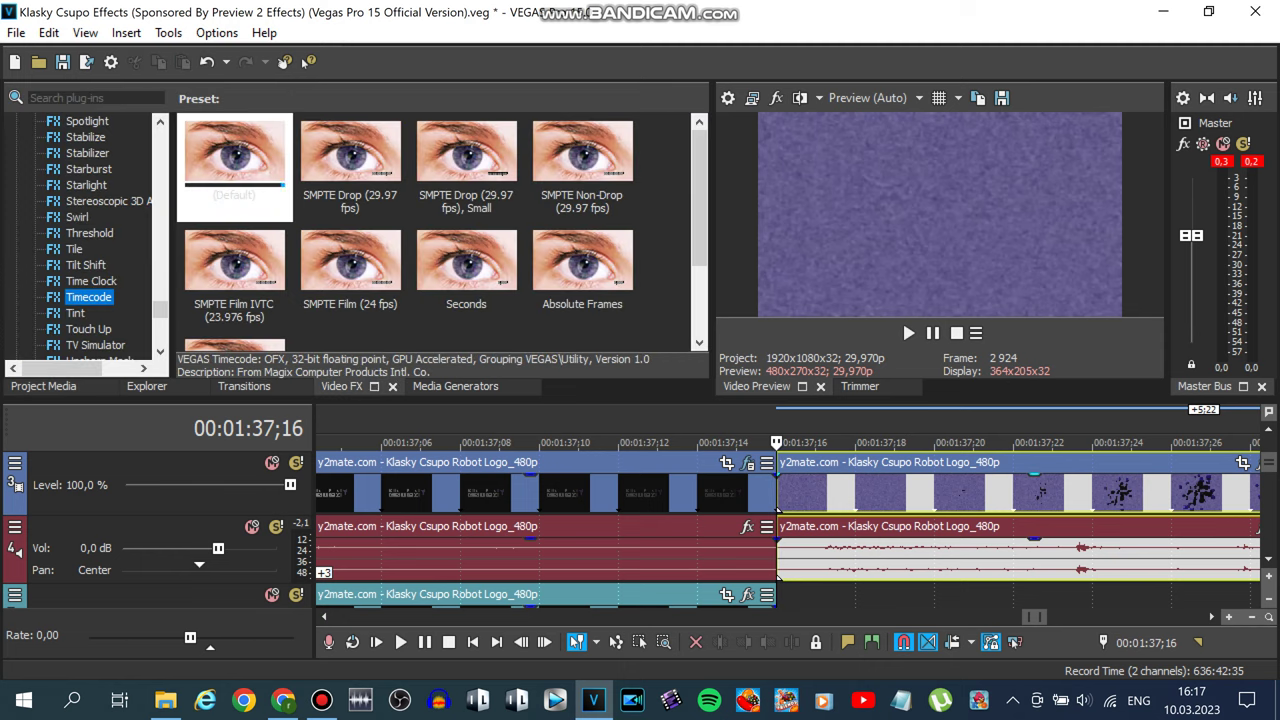
pyautogui.scroll(20, 90, 235)
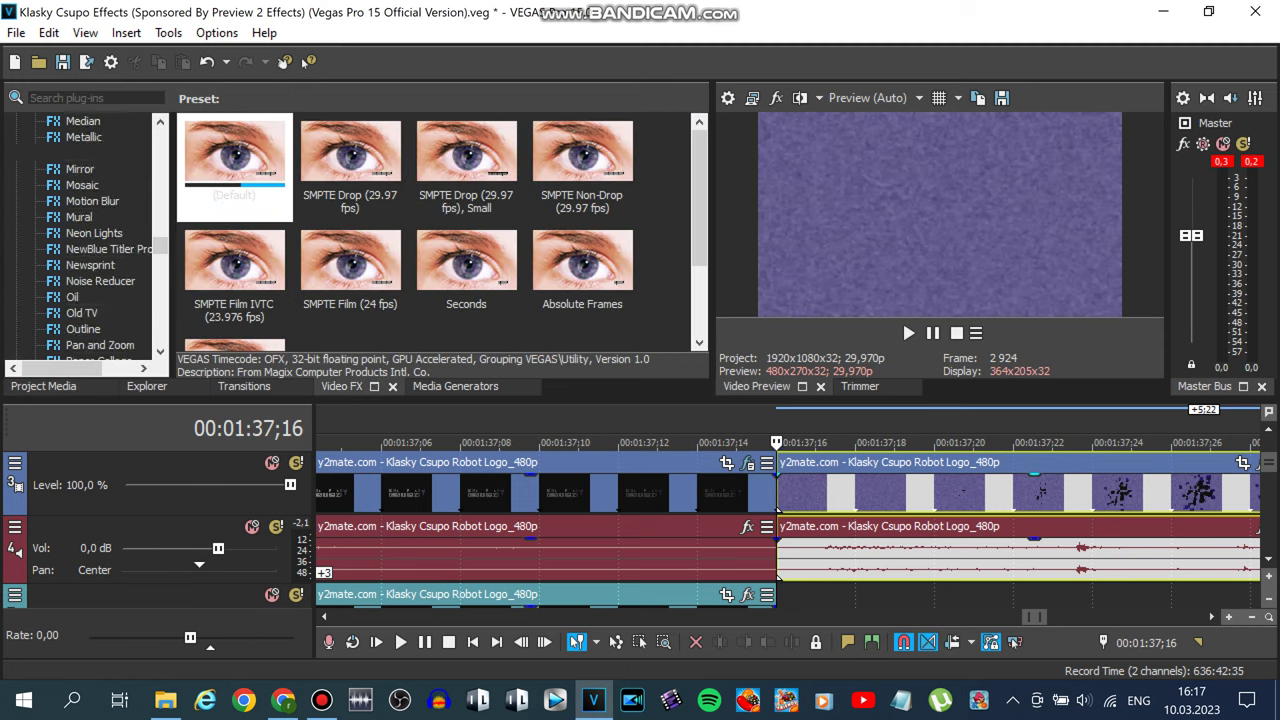
pyautogui.scroll(3, 90, 235)
pyautogui.scroll(3, 90, 235)
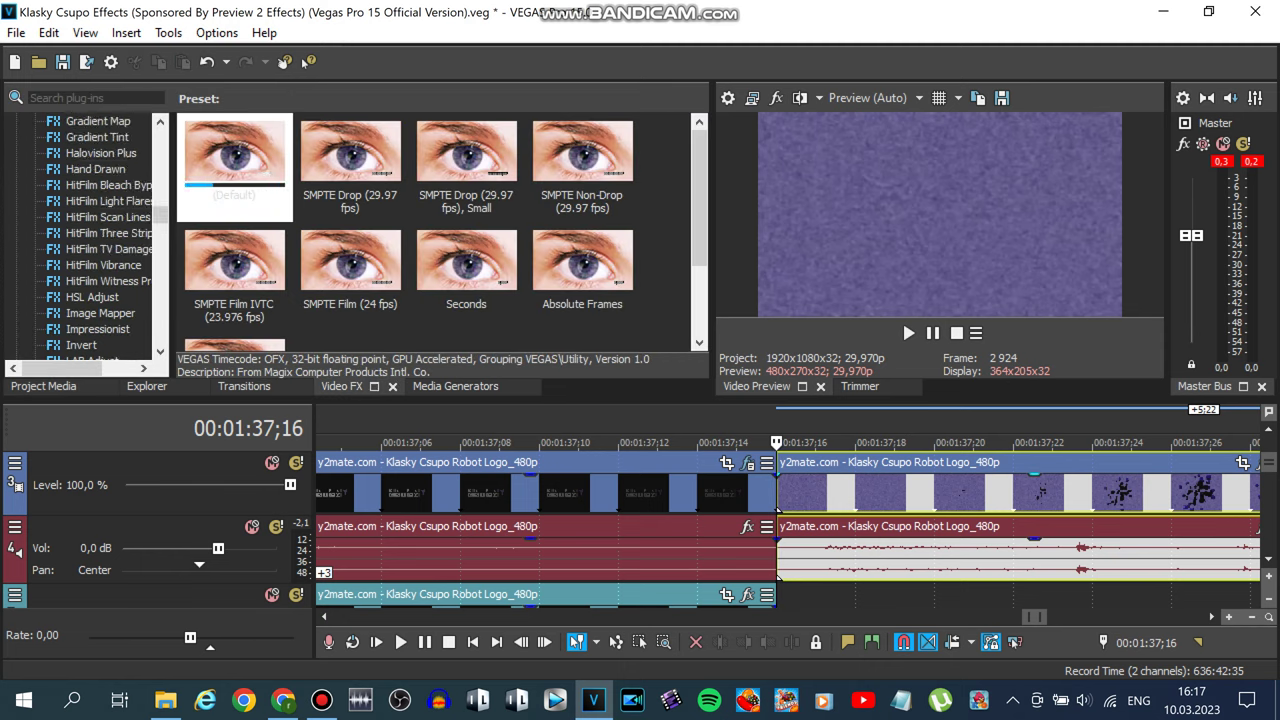
pyautogui.click(98, 217)
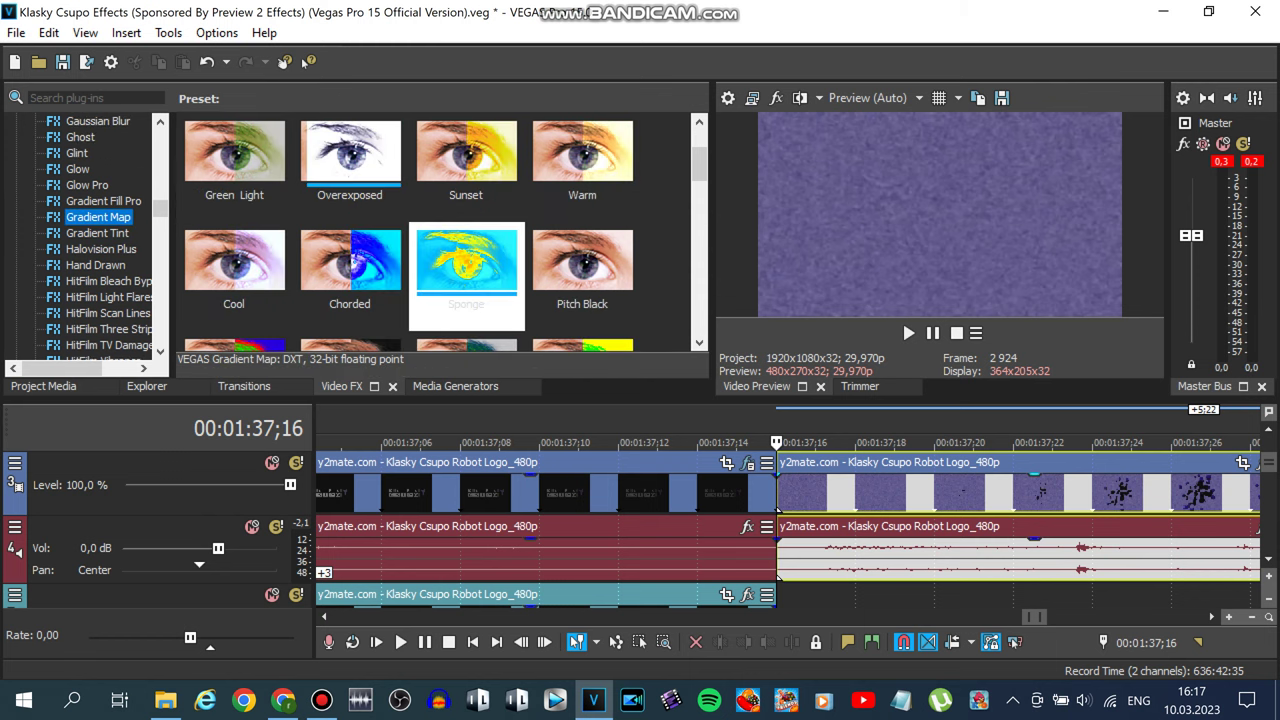
pyautogui.scroll(-1, 350, 155)
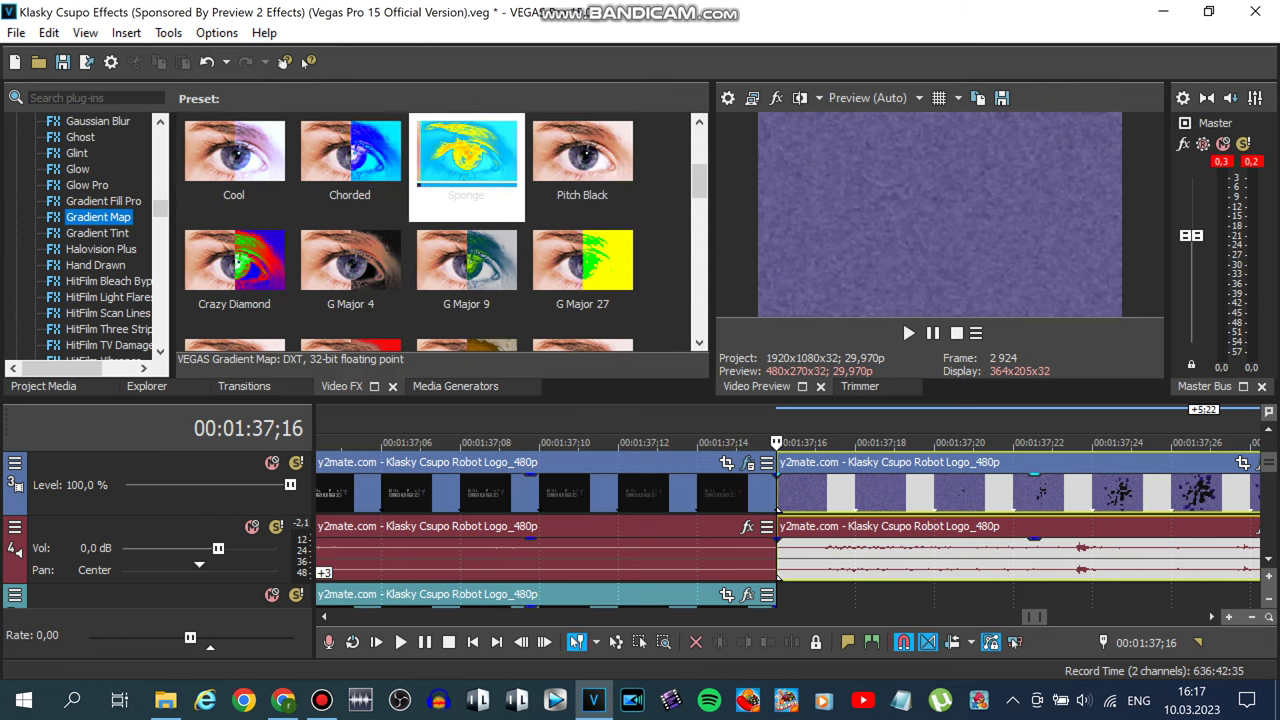
pyautogui.click(582, 155)
pyautogui.moveTo(582, 155); pyautogui.dragTo(900, 492)
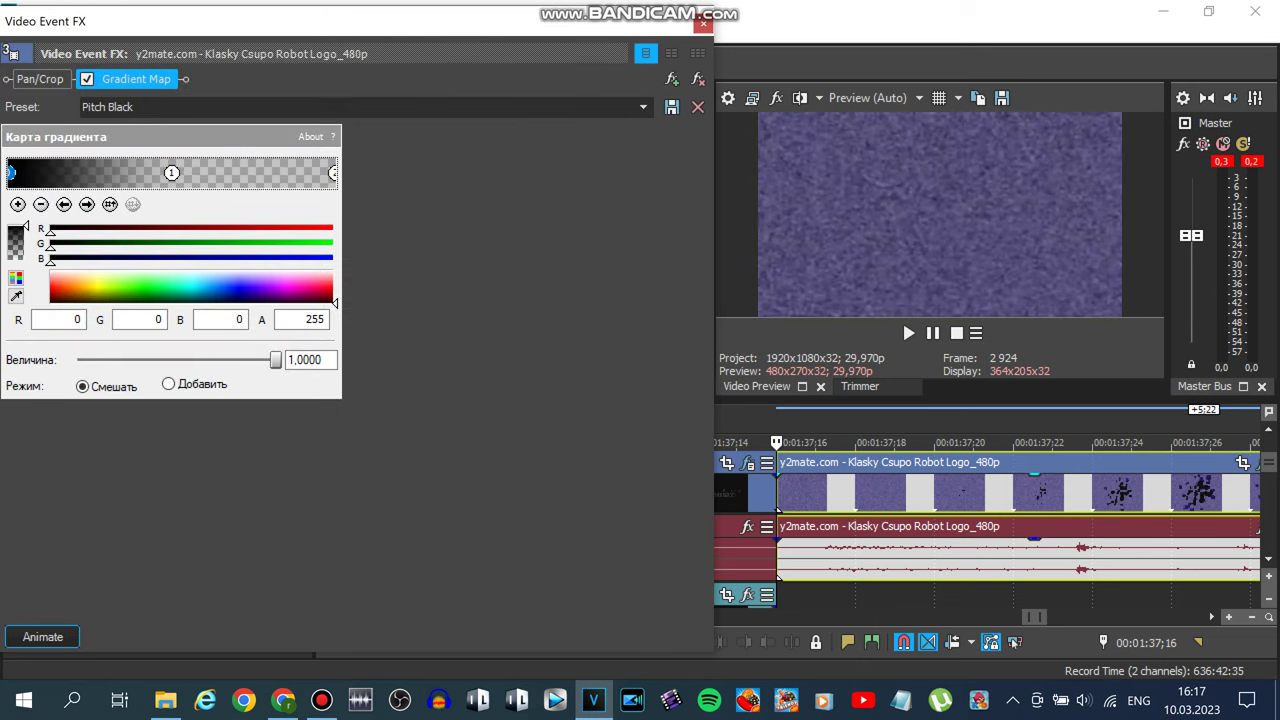
pyautogui.click(704, 22)
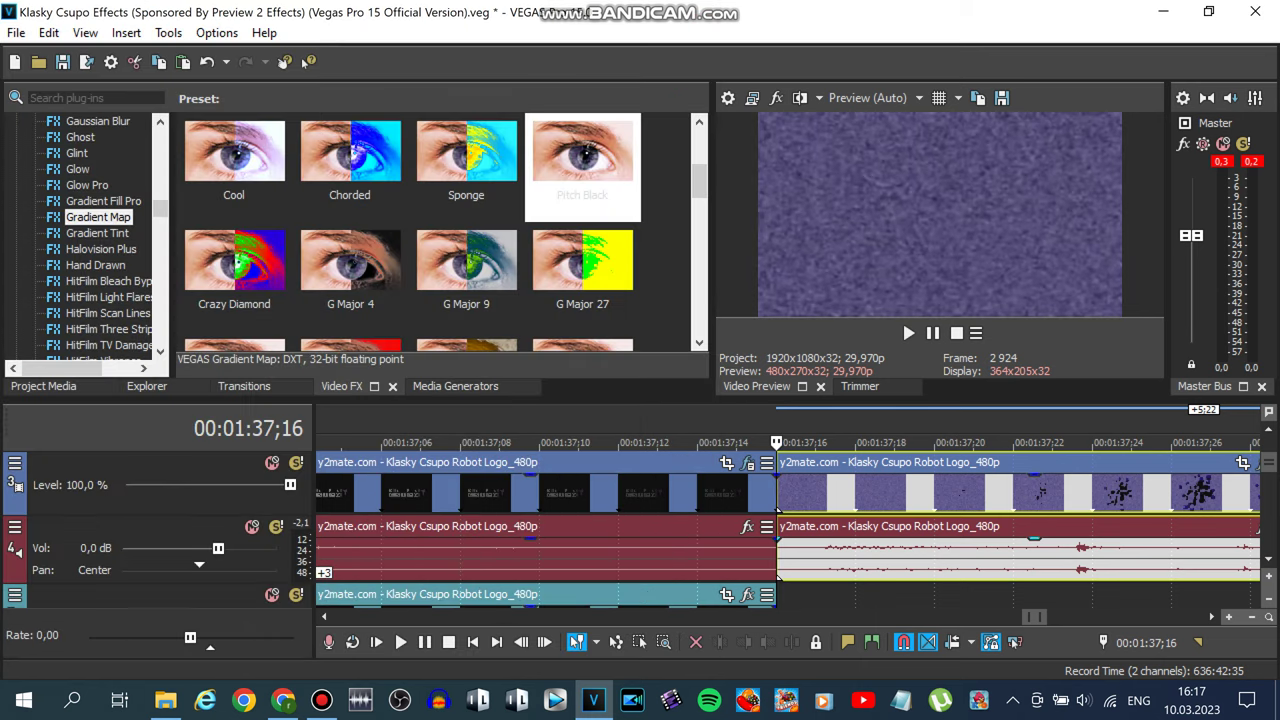
# Set the new logo clip's audio to élastique pitch shifting with a pitch change of -24.
pyautogui.rightClick(979, 555)
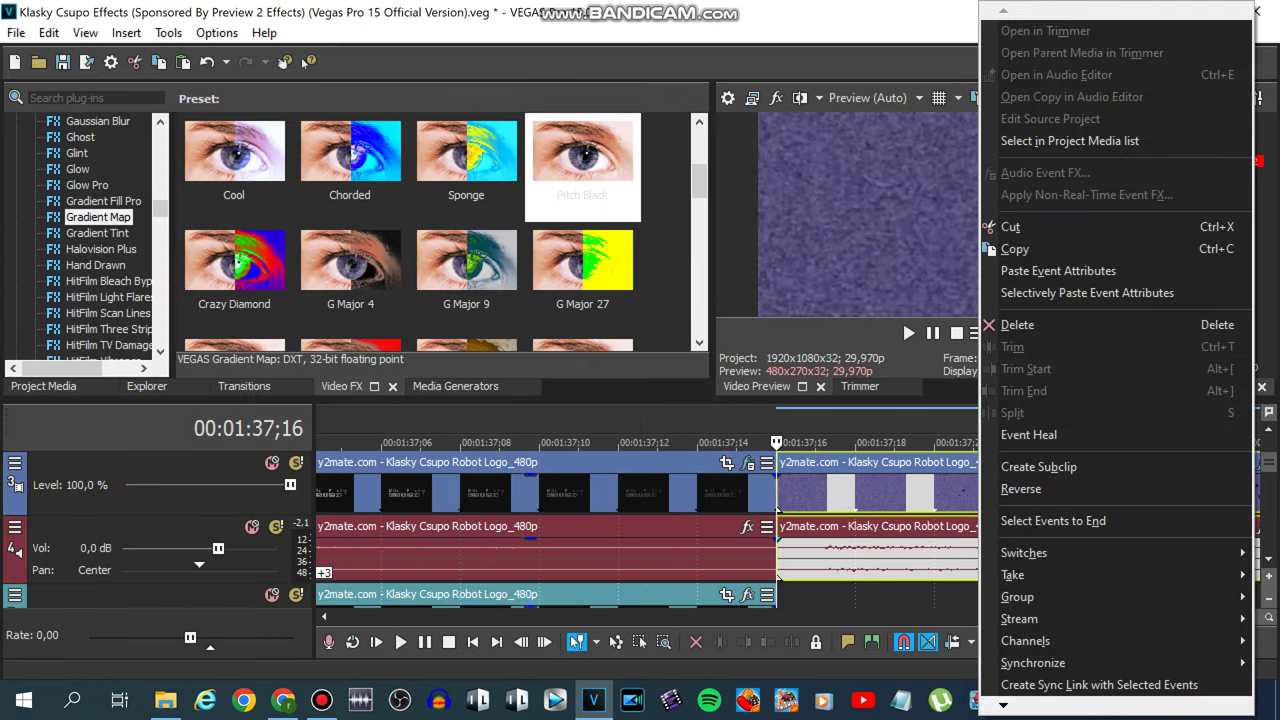
pyautogui.click(837, 556)
pyautogui.rightClick(837, 556)
pyautogui.moveTo(862, 705)
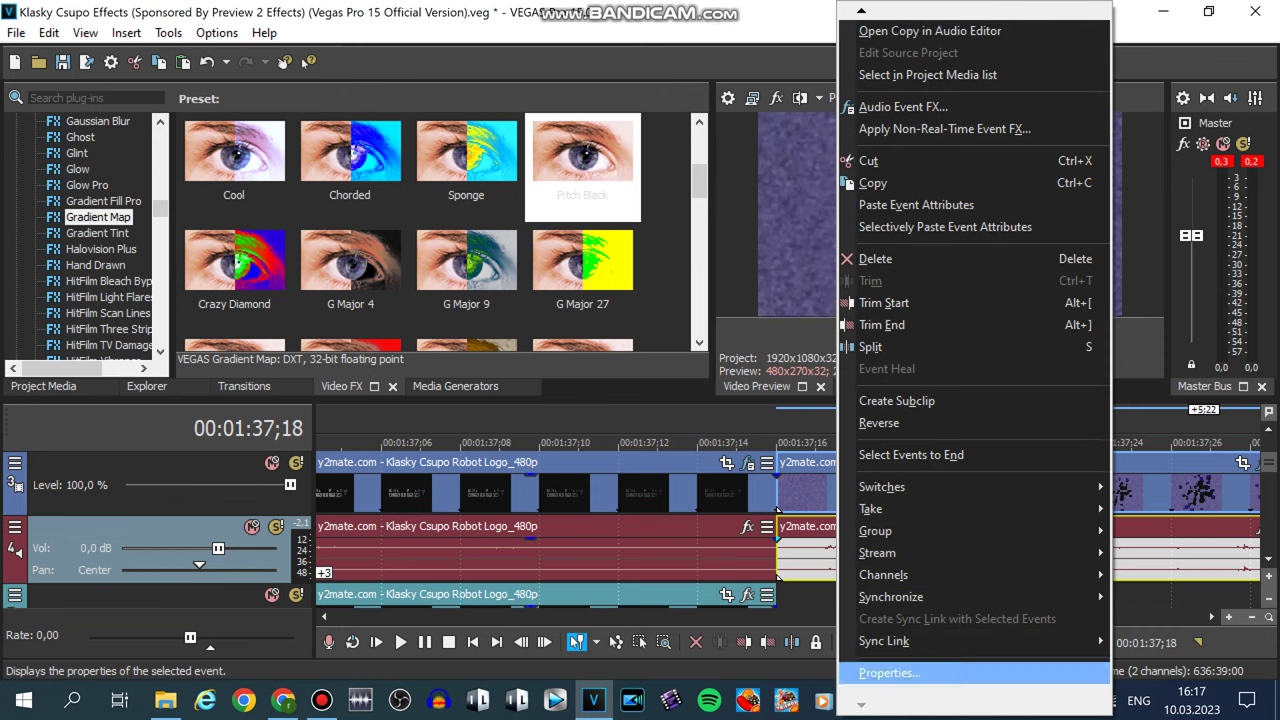
pyautogui.click(889, 672)
pyautogui.click(700, 300)
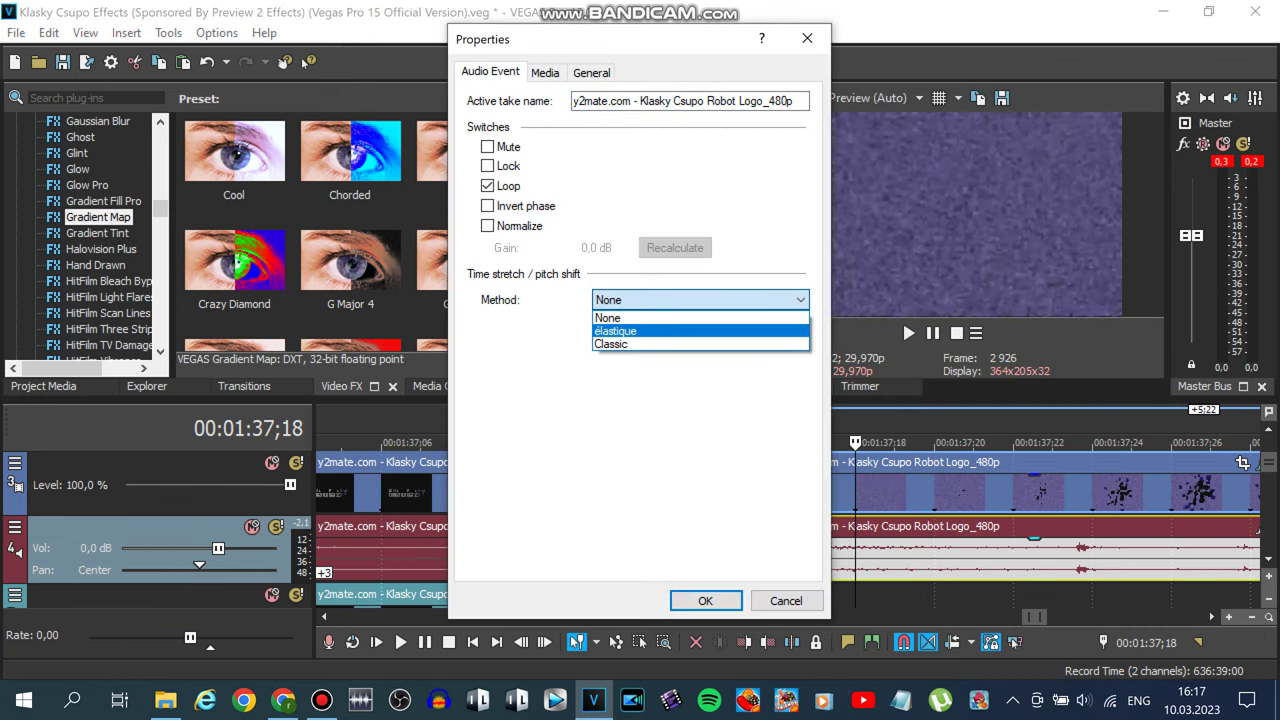
pyautogui.click(660, 331)
pyautogui.moveTo(768, 406); pyautogui.dragTo(714, 406)
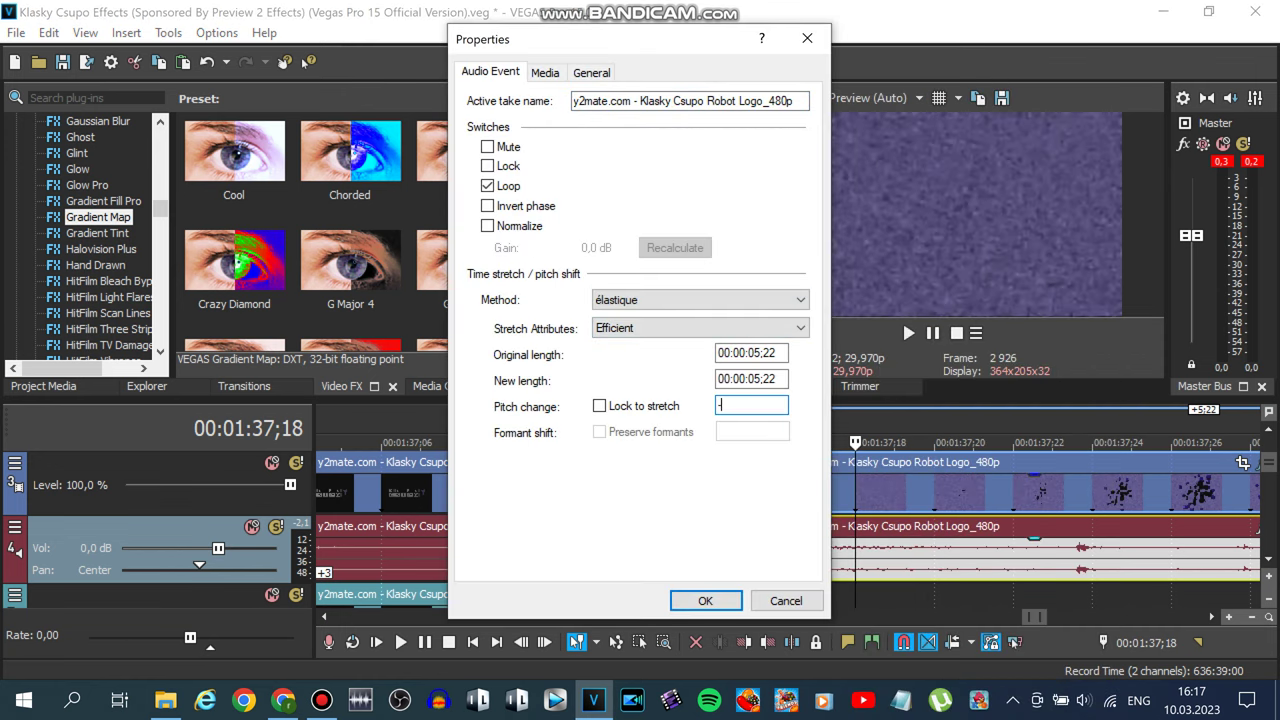
pyautogui.write('-2')
pyautogui.click(705, 600)
pyautogui.click(322, 700)
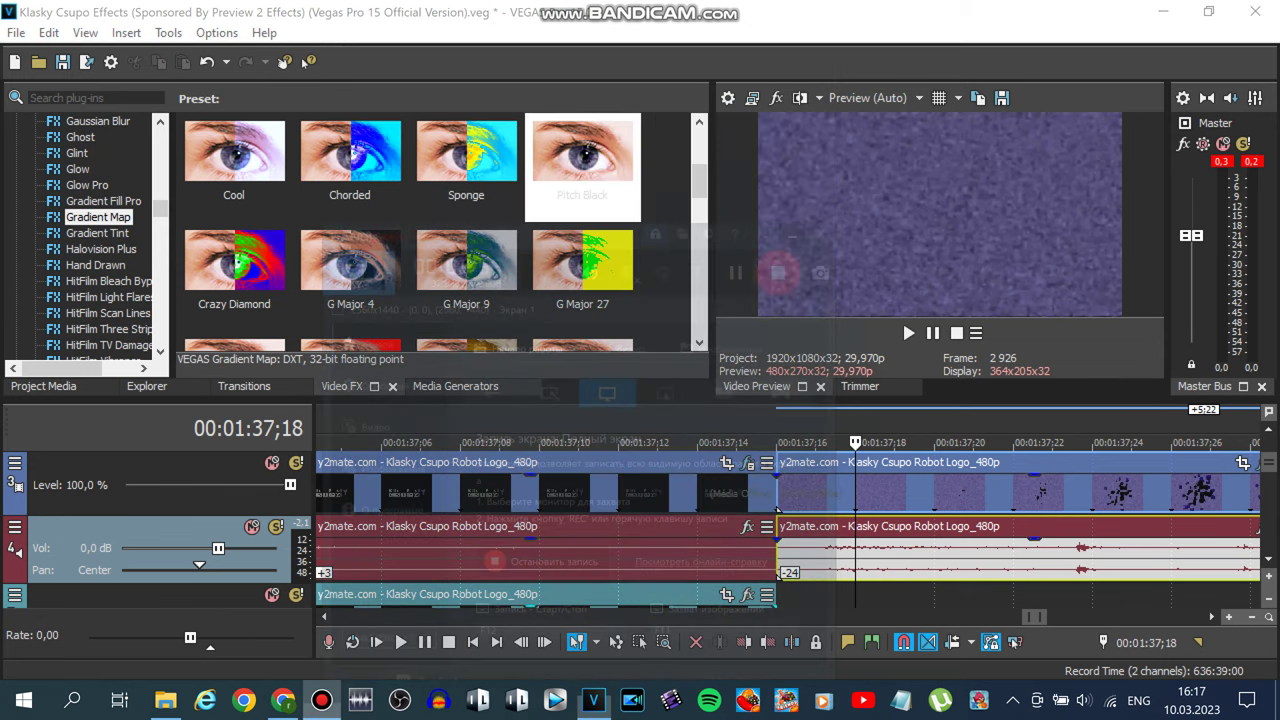
pyautogui.click(891, 124)
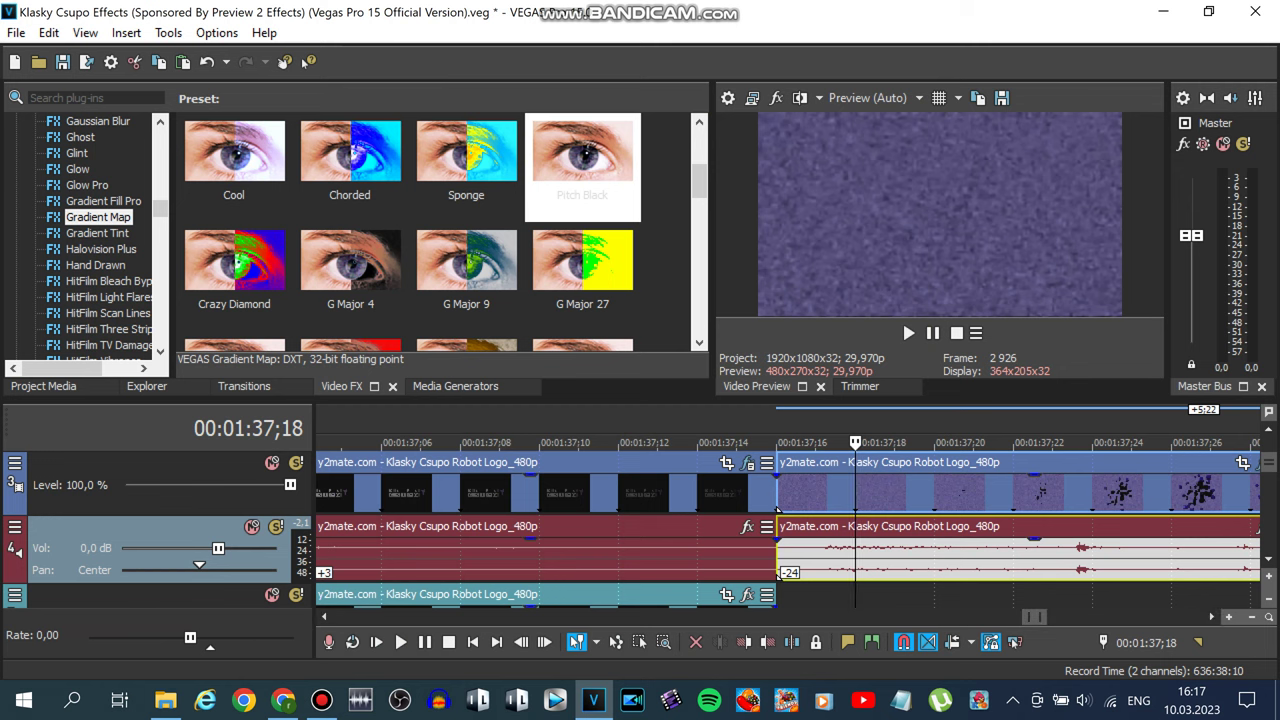
# Play back the Pitch Black logo clip from 00:01:37;16 and pause just past its end.
pyautogui.press('Left')
pyautogui.press('Left')
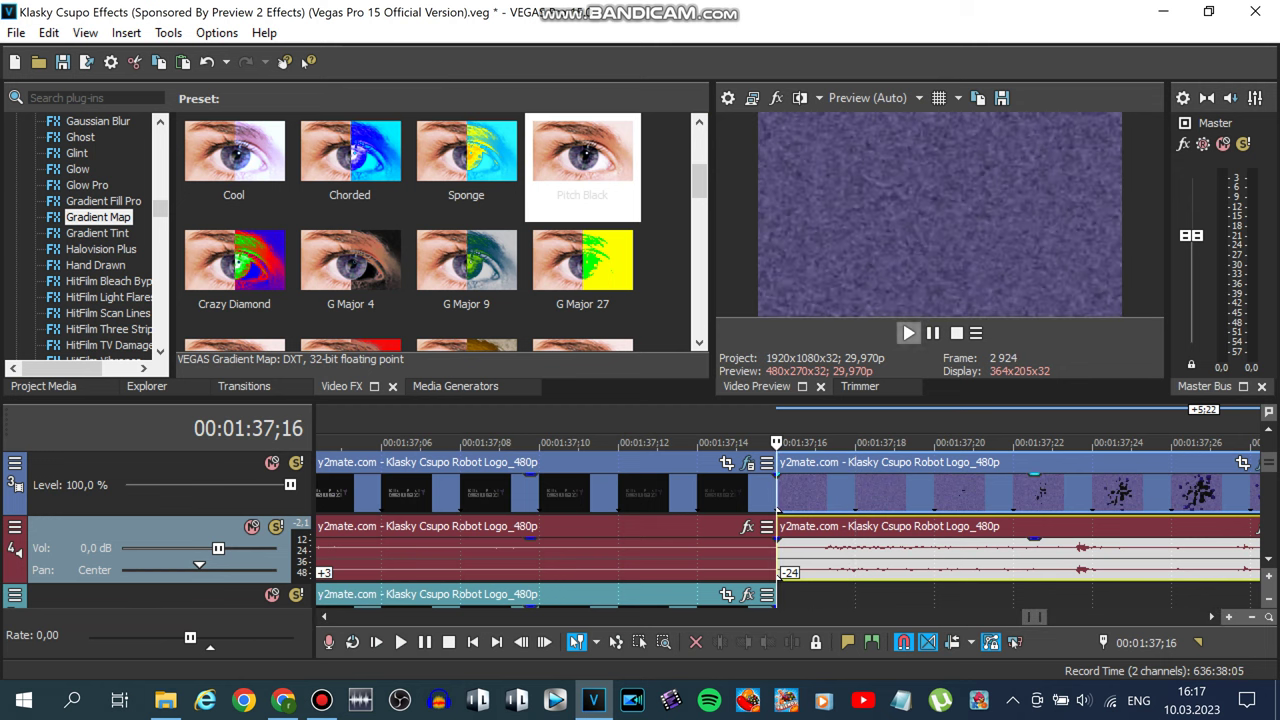
pyautogui.click(908, 333)
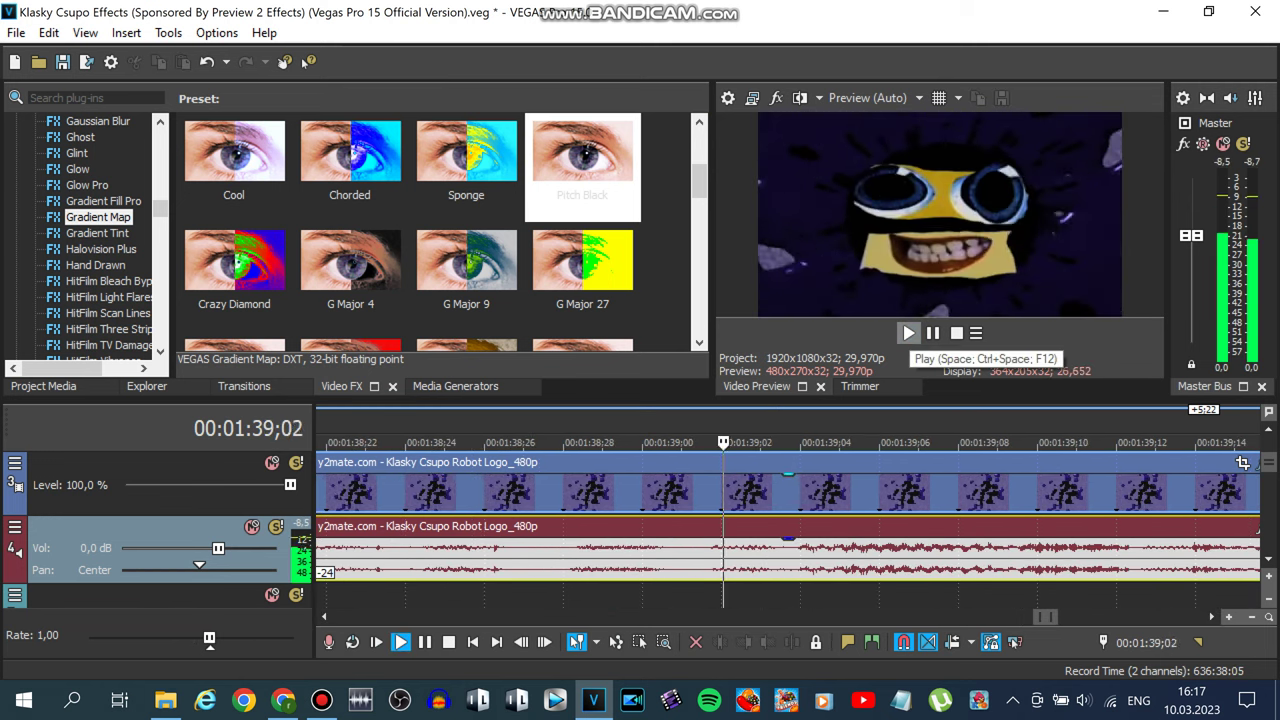
pyautogui.scroll(-5, 788, 530)
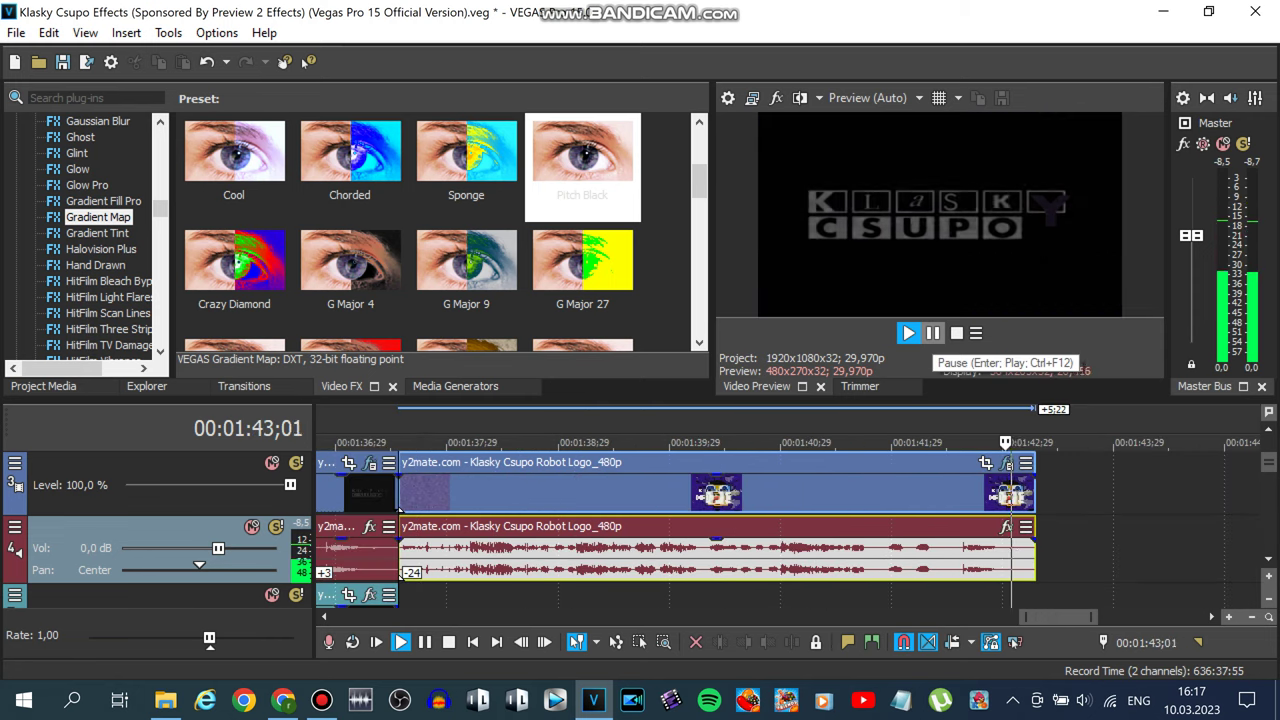
pyautogui.click(933, 333)
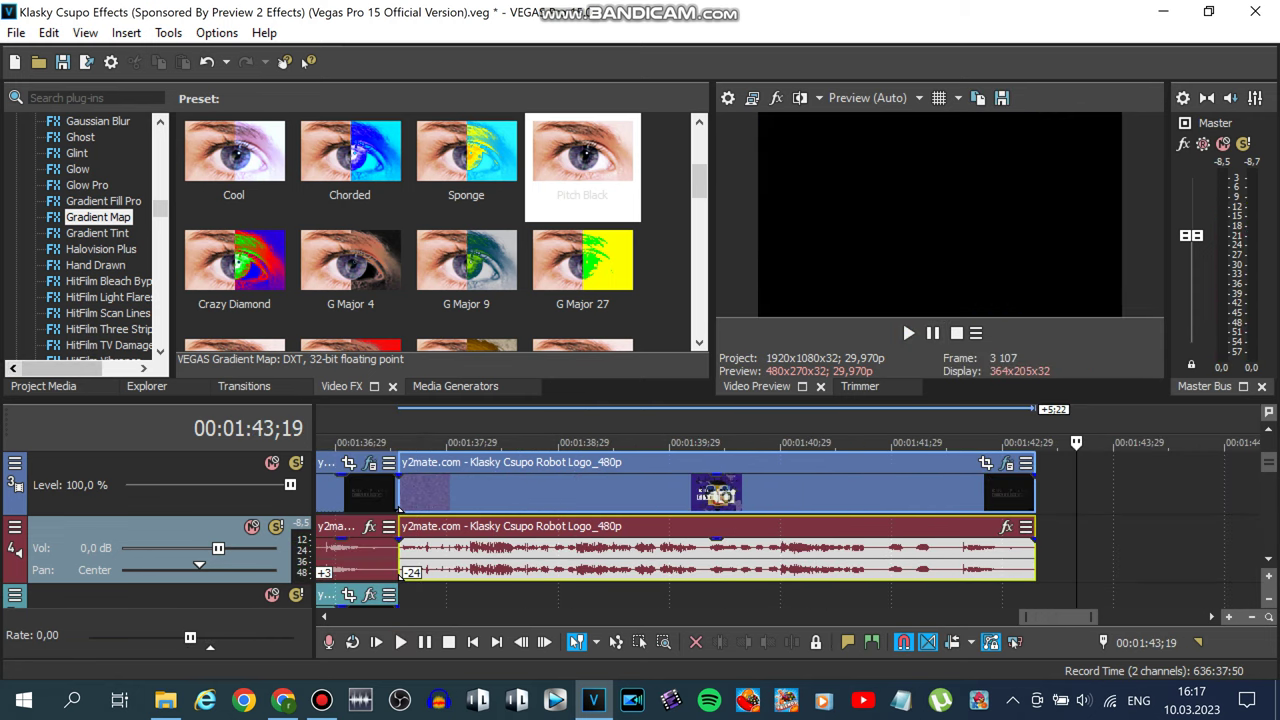
# Add another Klasky Csupo Robot Logo clip directly after the Pitch Black clip and set its Maintain aspect ratio option to No.
pyautogui.hotkey('alt', '1')
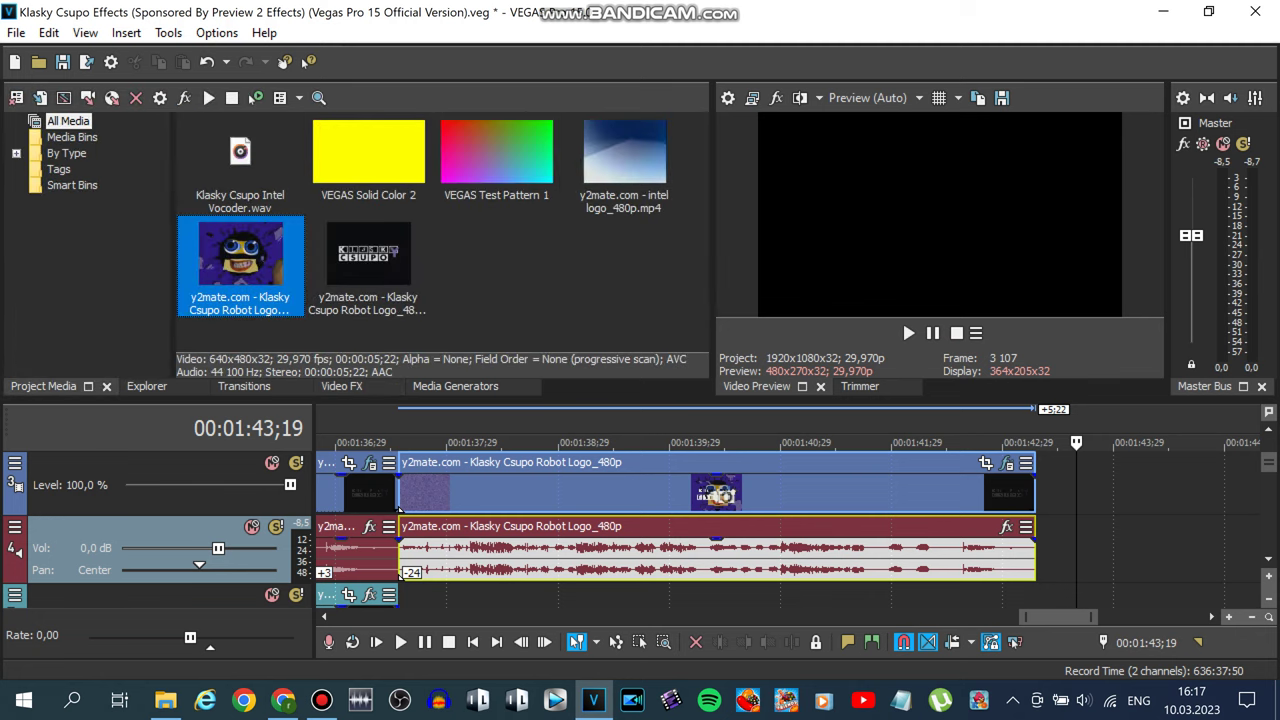
pyautogui.moveTo(240, 262); pyautogui.dragTo(1040, 492)
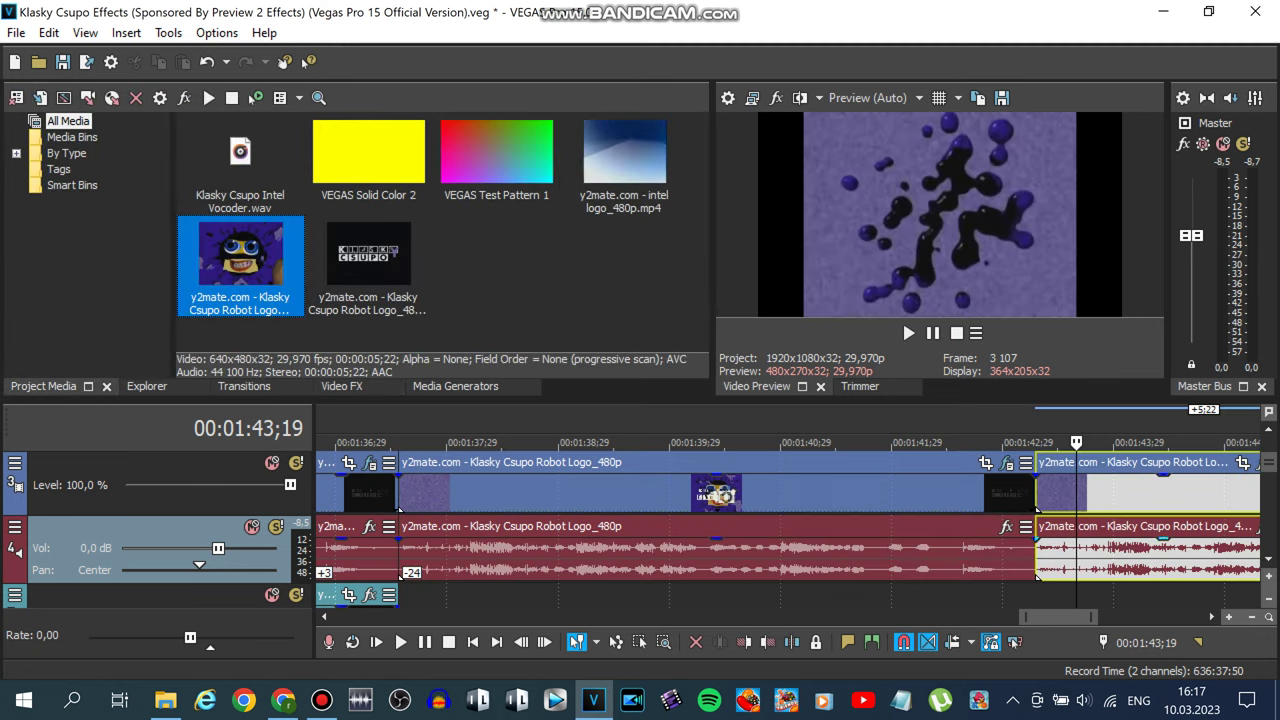
pyautogui.scroll(-1, 1090, 548)
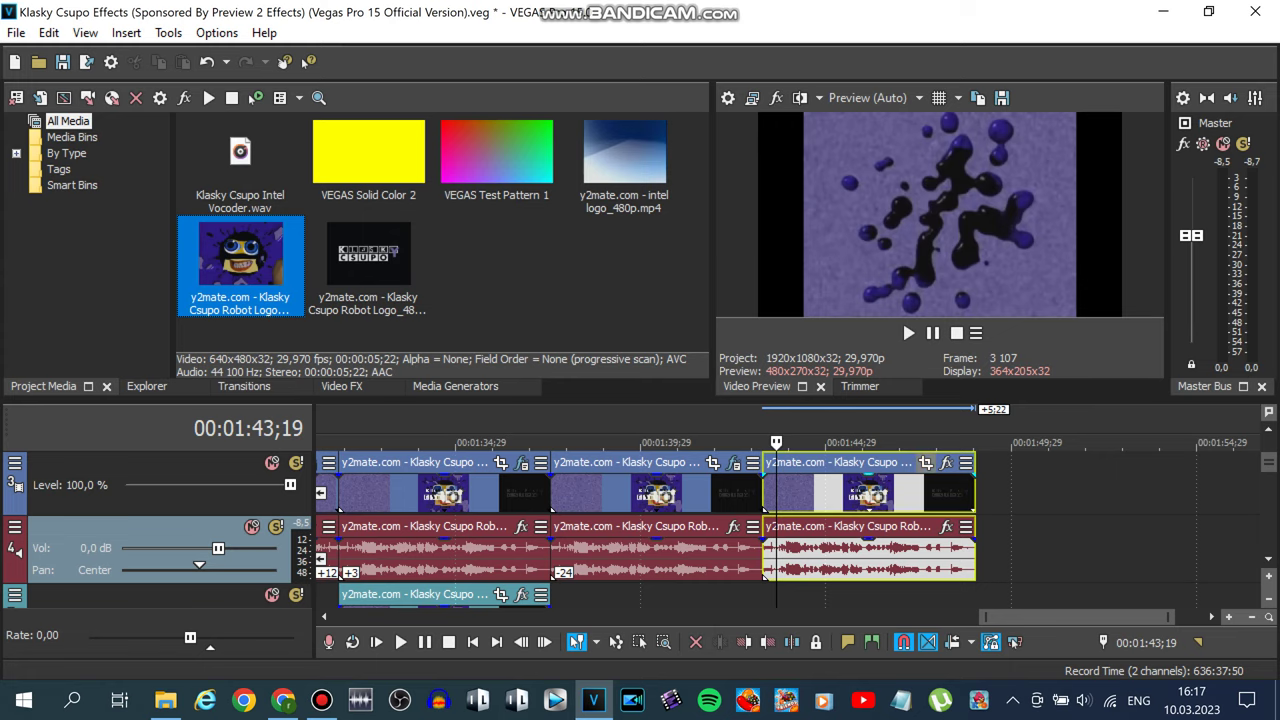
pyautogui.click(926, 463)
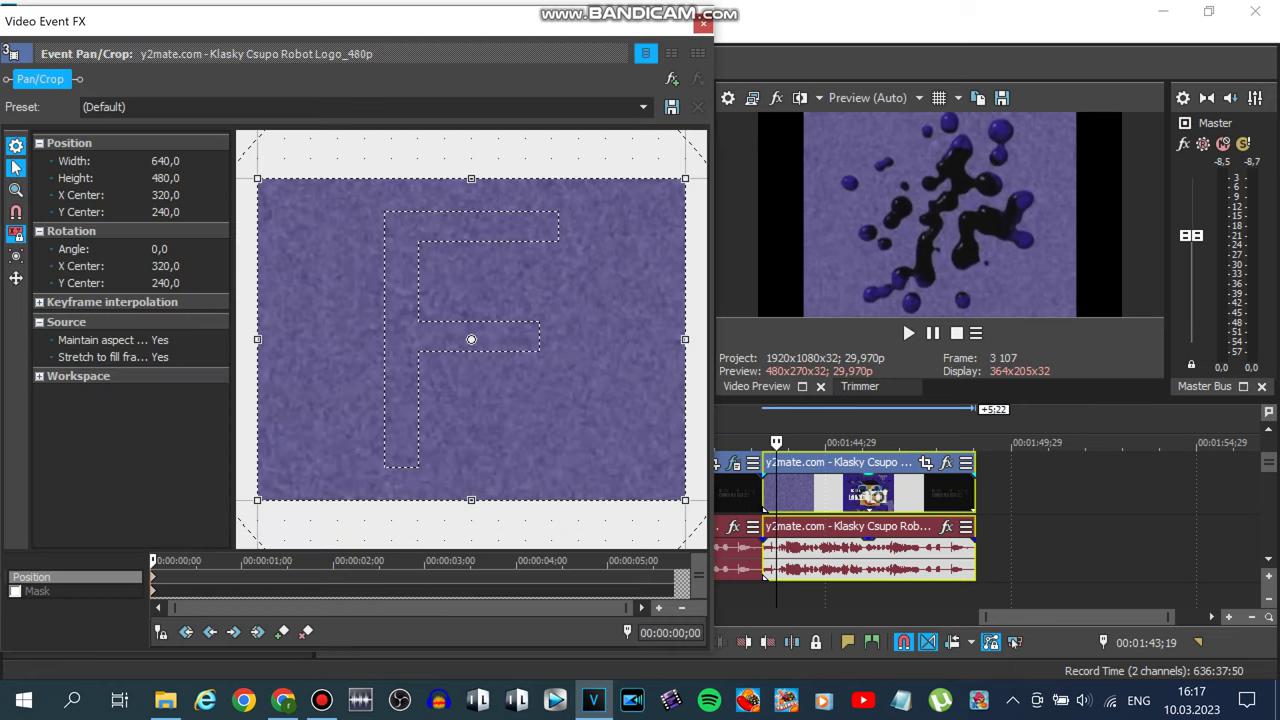
pyautogui.click(160, 340)
pyautogui.click(160, 366)
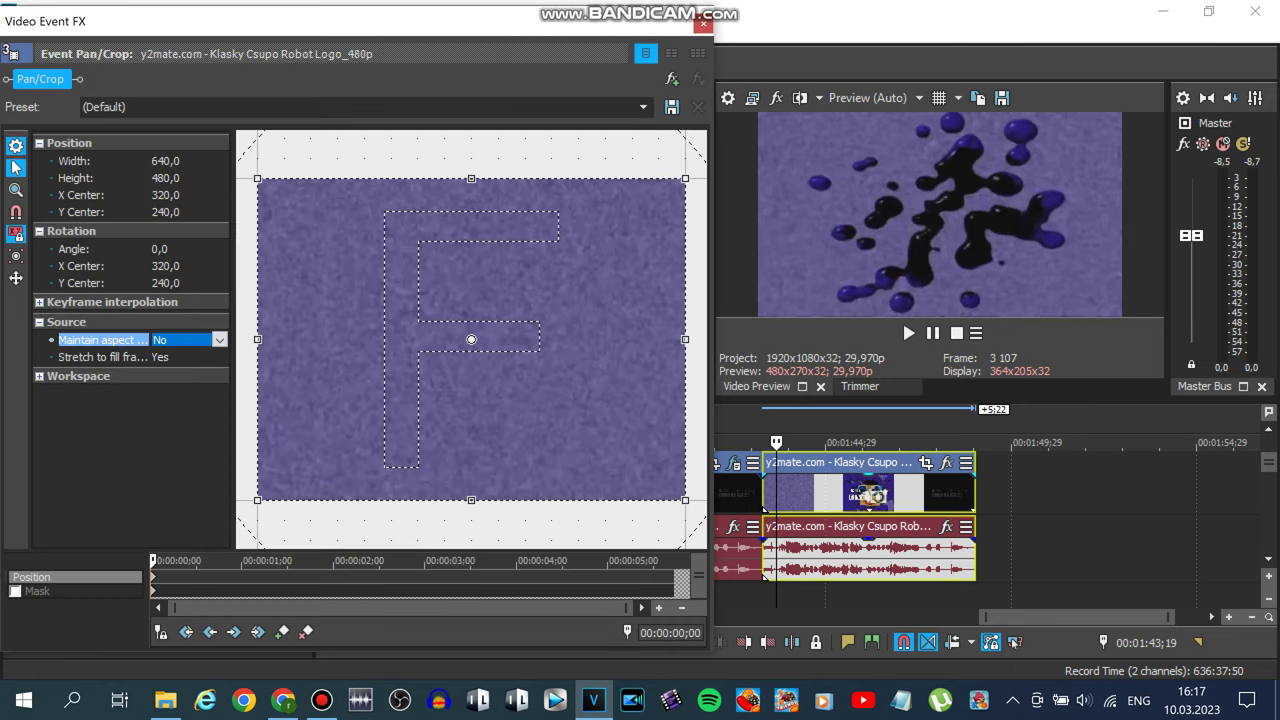
# Add the VEGAS Color Curves, Gradient Map, Invert, Light Rays and TV Simulator effects to the last logo clip's video.
pyautogui.click(672, 79)
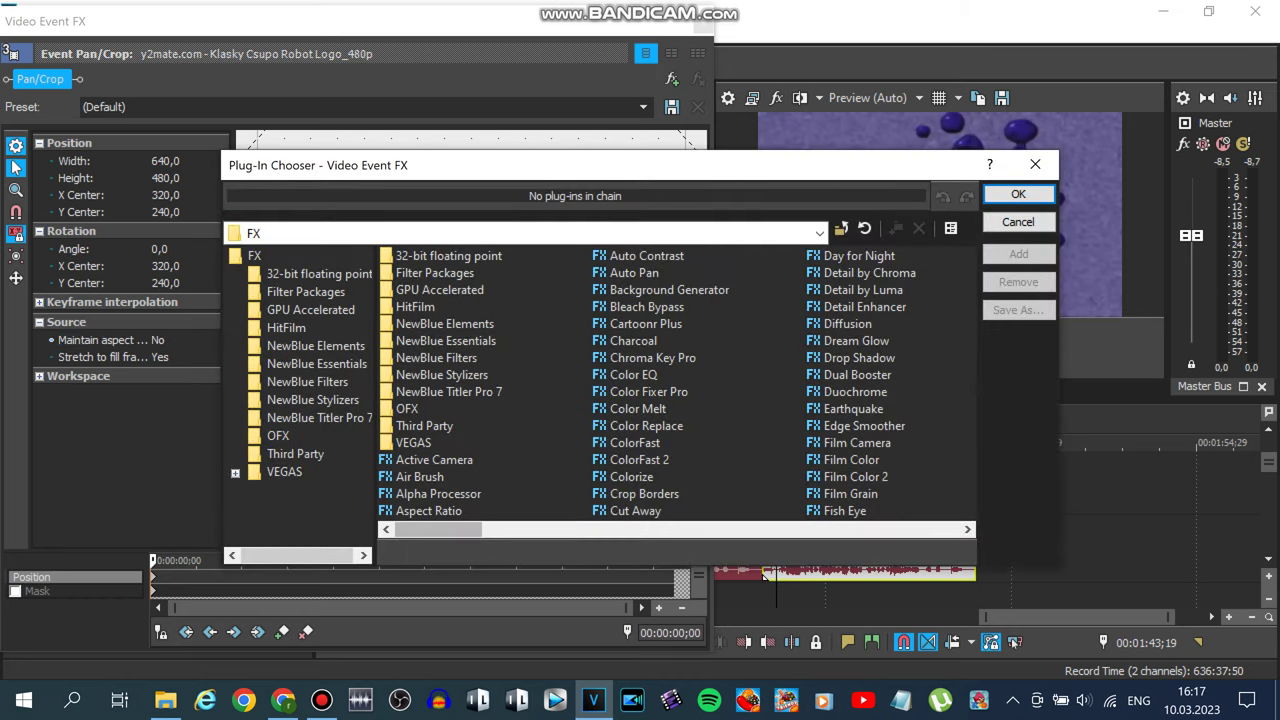
pyautogui.moveTo(438, 530); pyautogui.dragTo(772, 530)
pyautogui.click(644, 426)
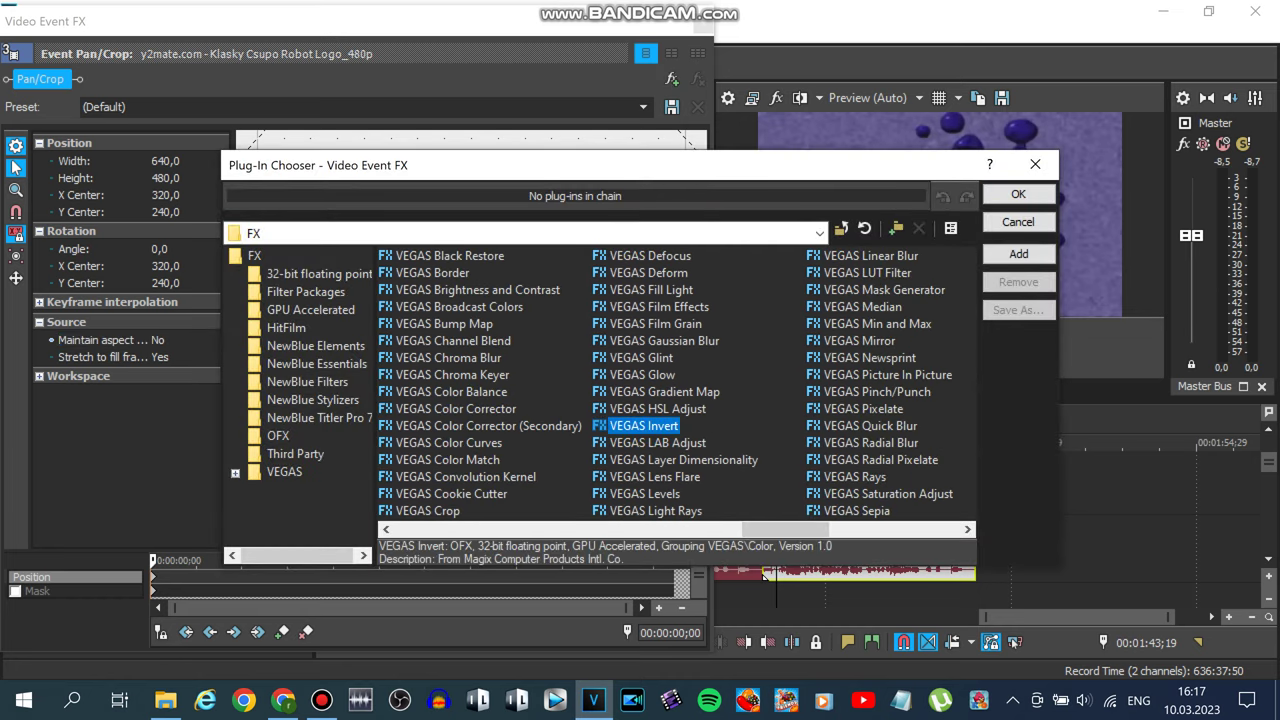
pyautogui.keyDown('ctrl'); pyautogui.click(664, 392); pyautogui.keyUp('ctrl')
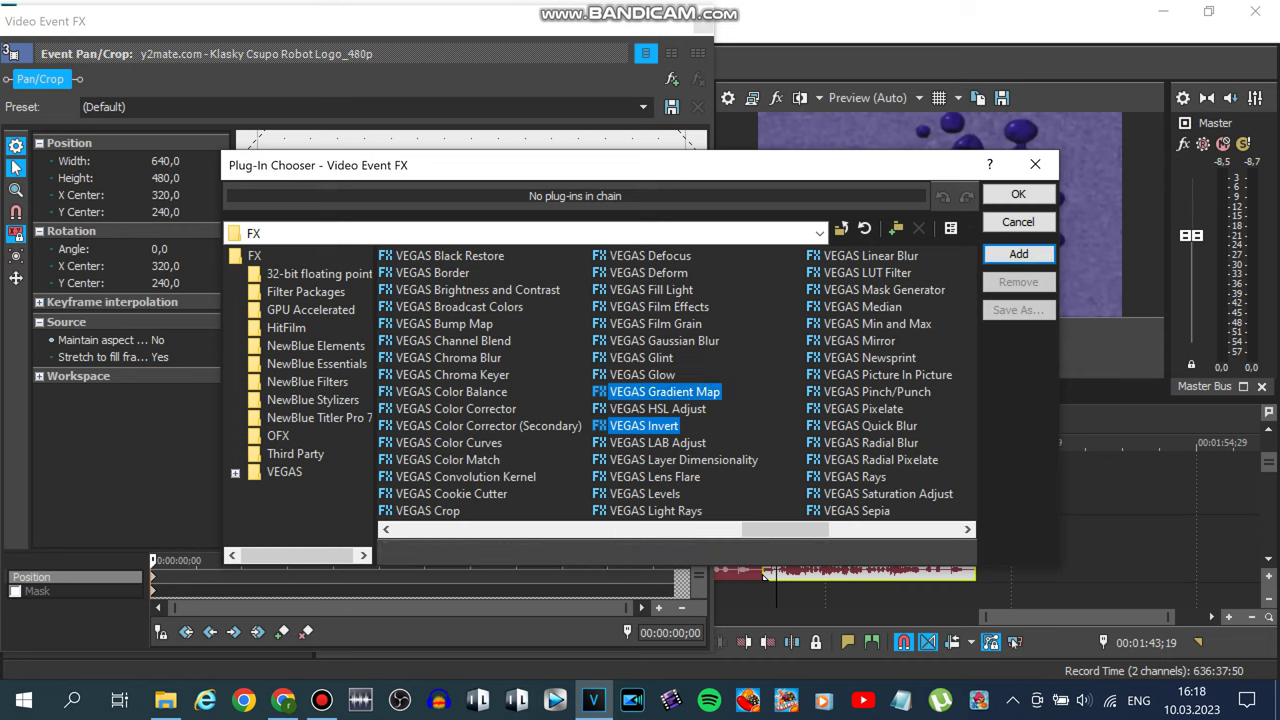
pyautogui.keyDown('ctrl'); pyautogui.click(655, 510); pyautogui.keyUp('ctrl')
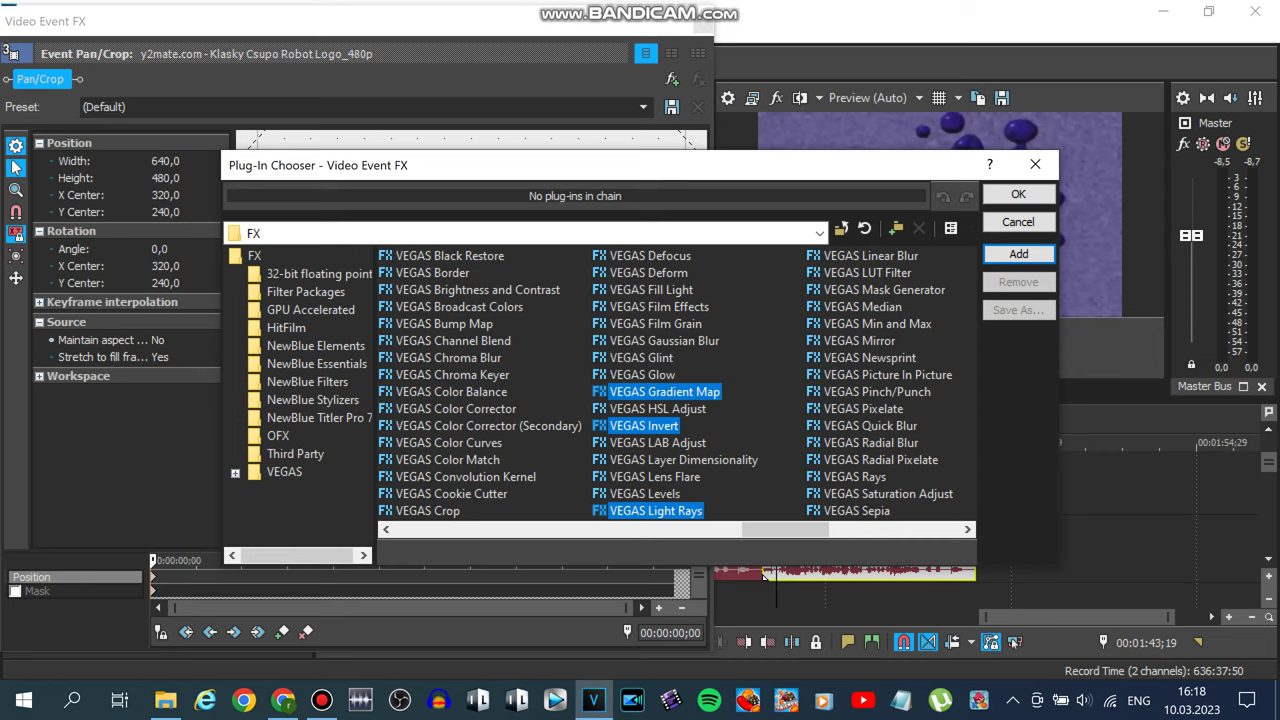
pyautogui.keyDown('ctrl'); pyautogui.click(449, 443); pyautogui.keyUp('ctrl')
pyautogui.moveTo(786, 530); pyautogui.dragTo(857, 530)
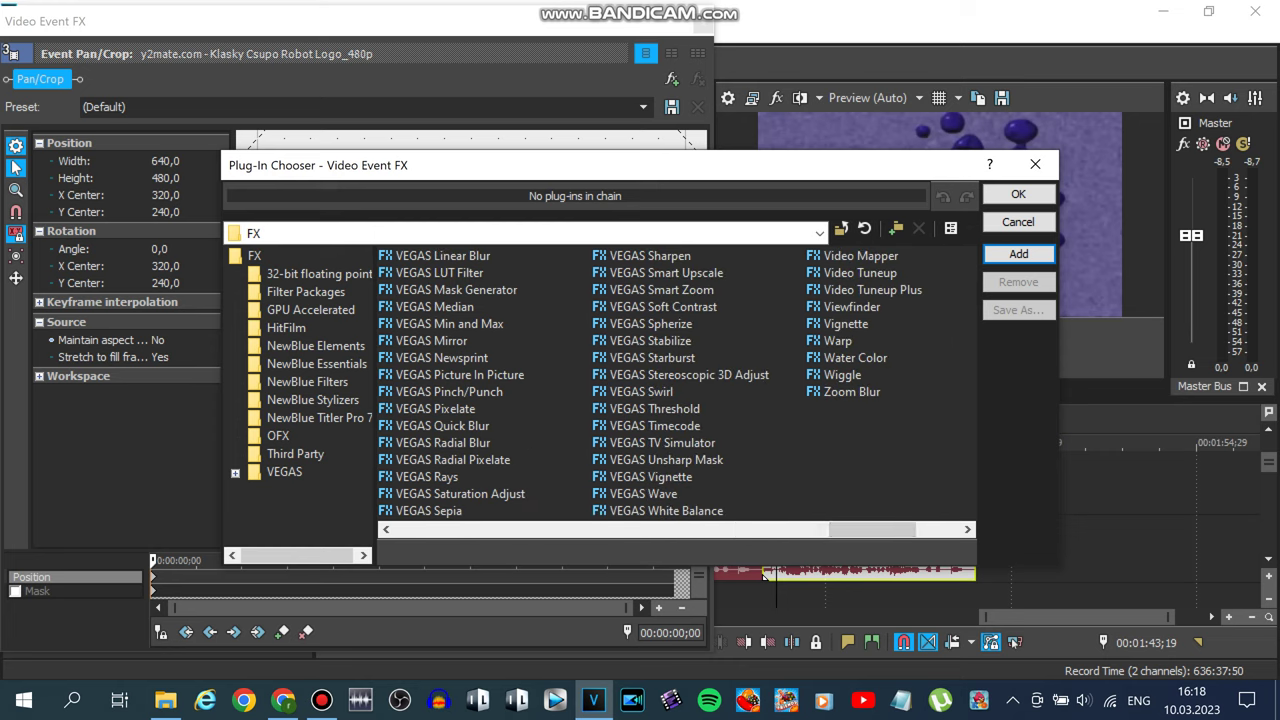
pyautogui.keyDown('ctrl'); pyautogui.click(662, 443); pyautogui.keyUp('ctrl')
pyautogui.click(1019, 254)
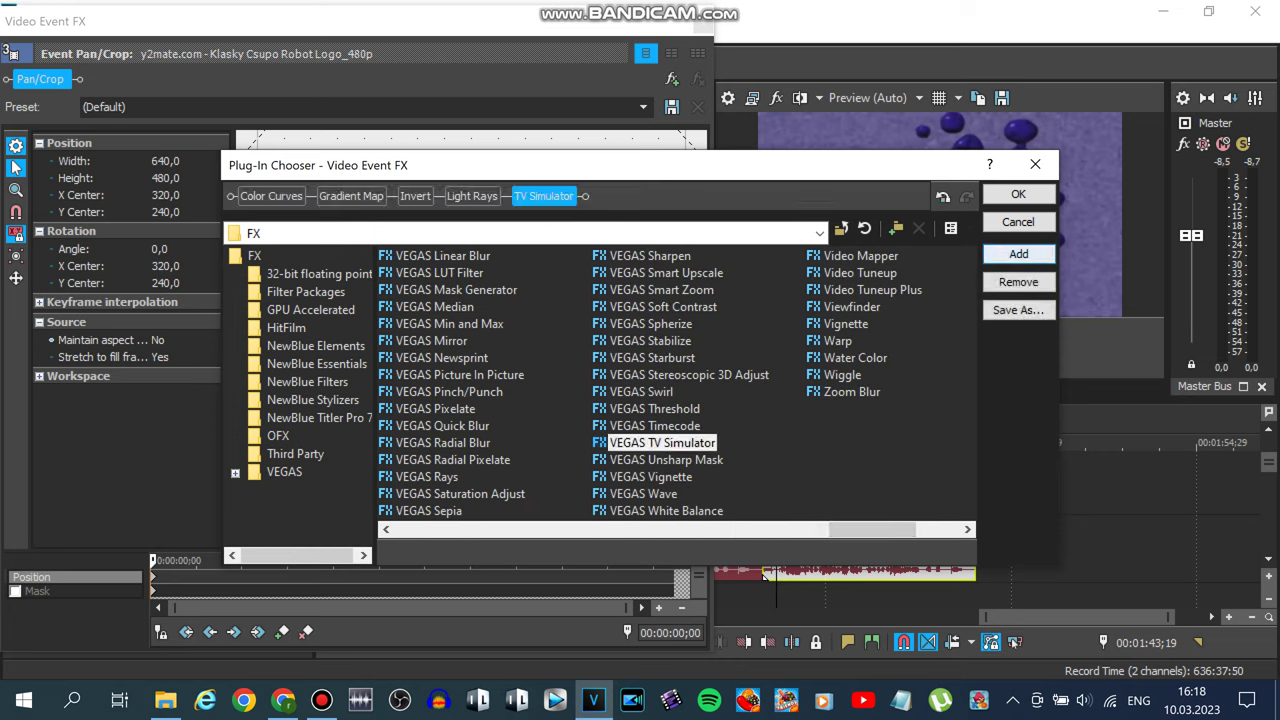
pyautogui.click(1018, 194)
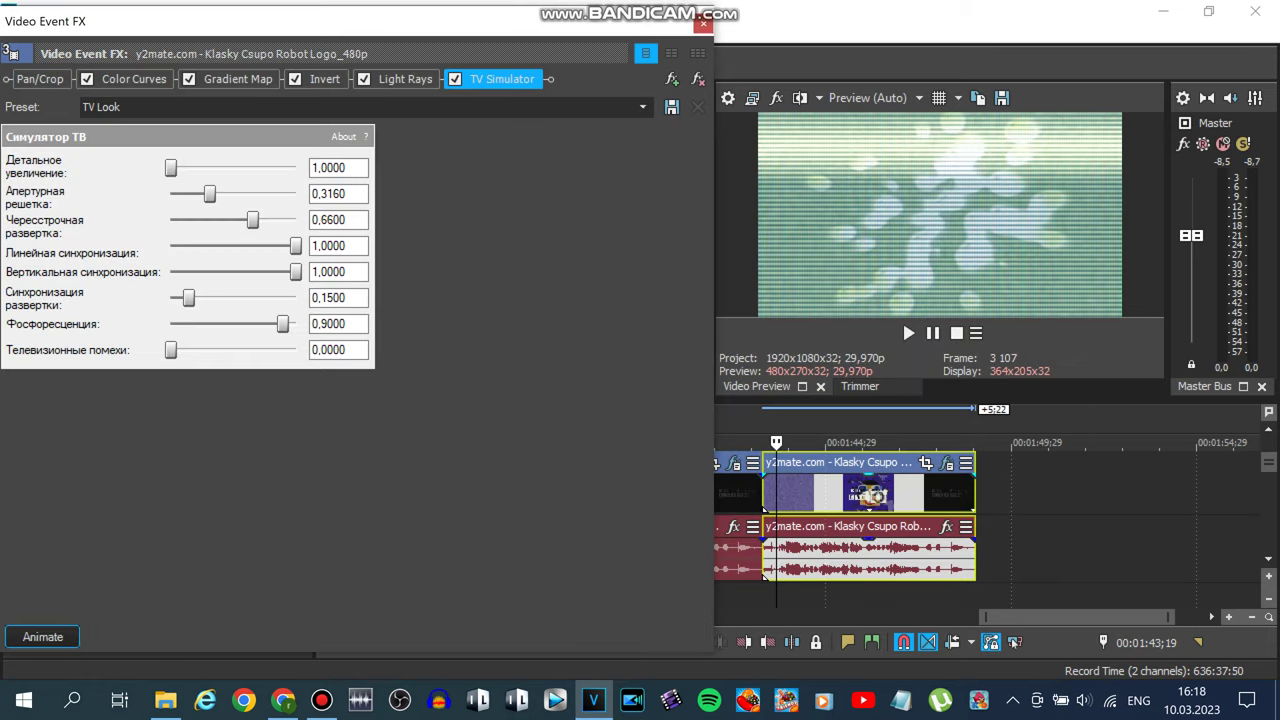
# Set the TV Simulator effect to the Line Sync 0,7500 preset and the Light Rays effect to the Crazy Diamond preset.
pyautogui.click(643, 107)
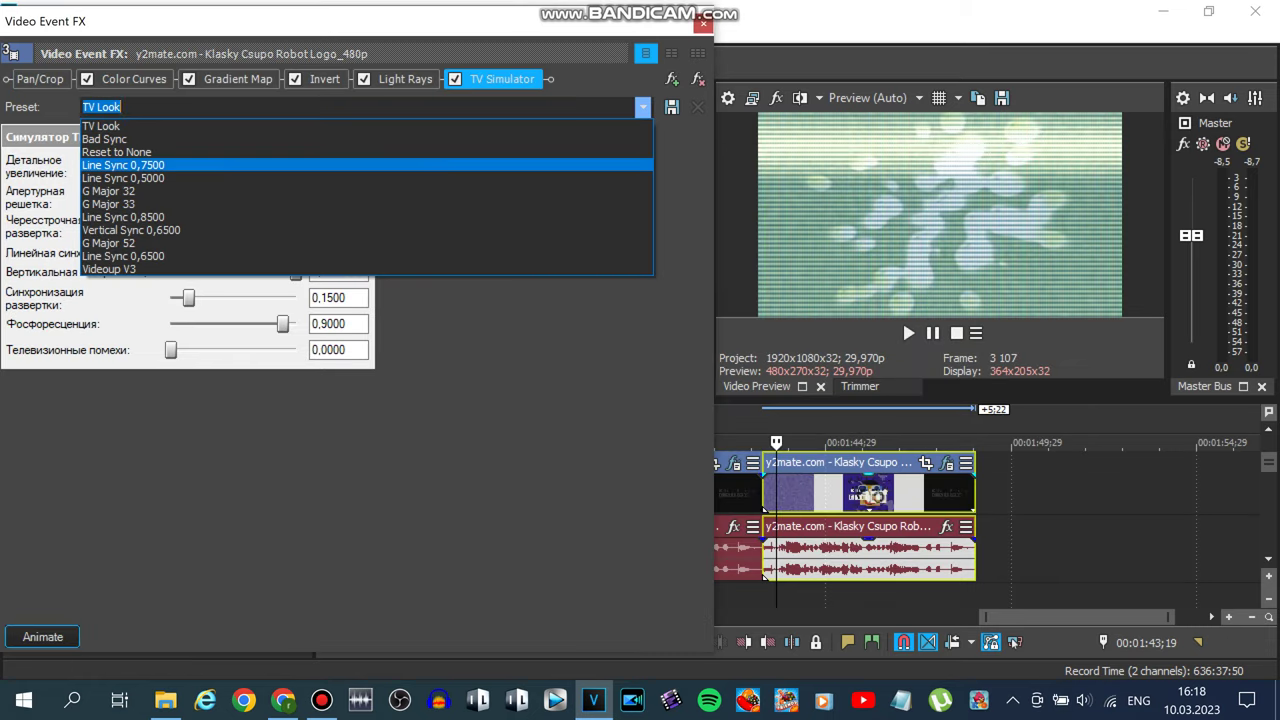
pyautogui.click(600, 165)
pyautogui.click(405, 79)
pyautogui.click(643, 107)
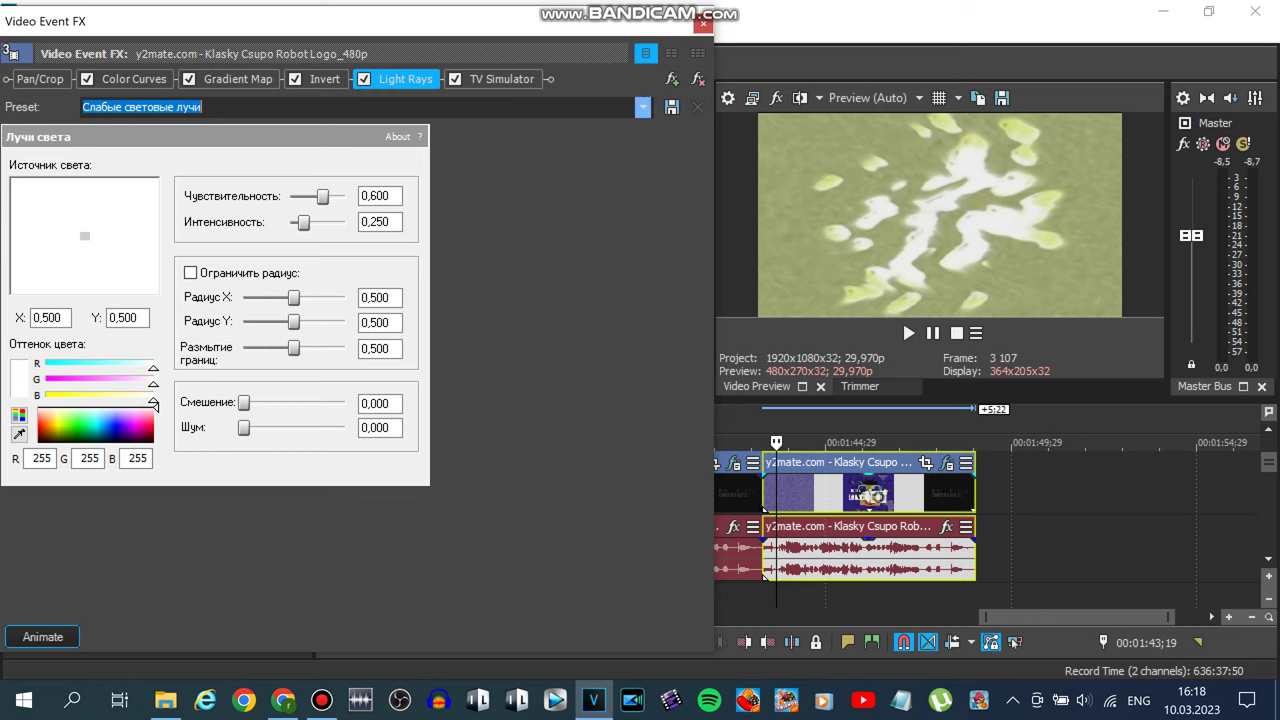
pyautogui.hotkey('alt', 'Down')
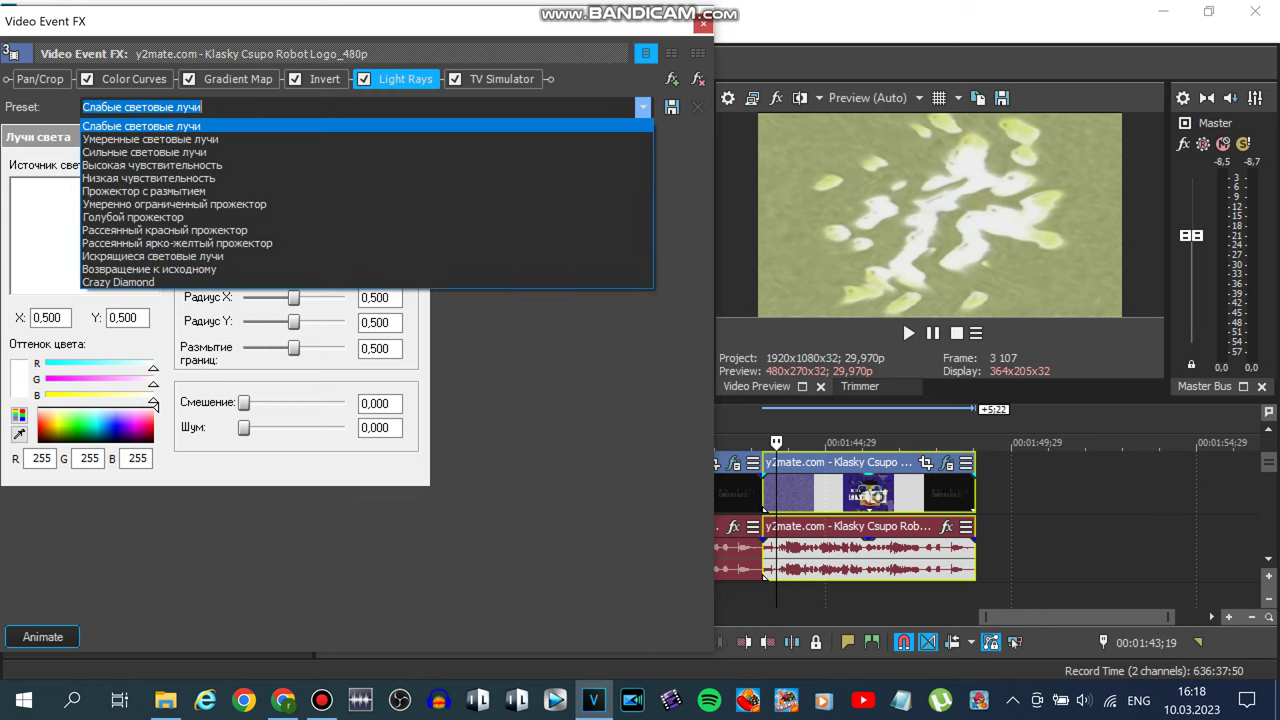
pyautogui.press('Down')
pyautogui.press('Down')
pyautogui.press('Down')
pyautogui.press('Down')
pyautogui.press('Down')
pyautogui.press('Down')
pyautogui.press('Down')
pyautogui.press('Down')
pyautogui.press('Down')
pyautogui.press('Down')
pyautogui.press('Down')
pyautogui.press('Down')
pyautogui.press('Return')
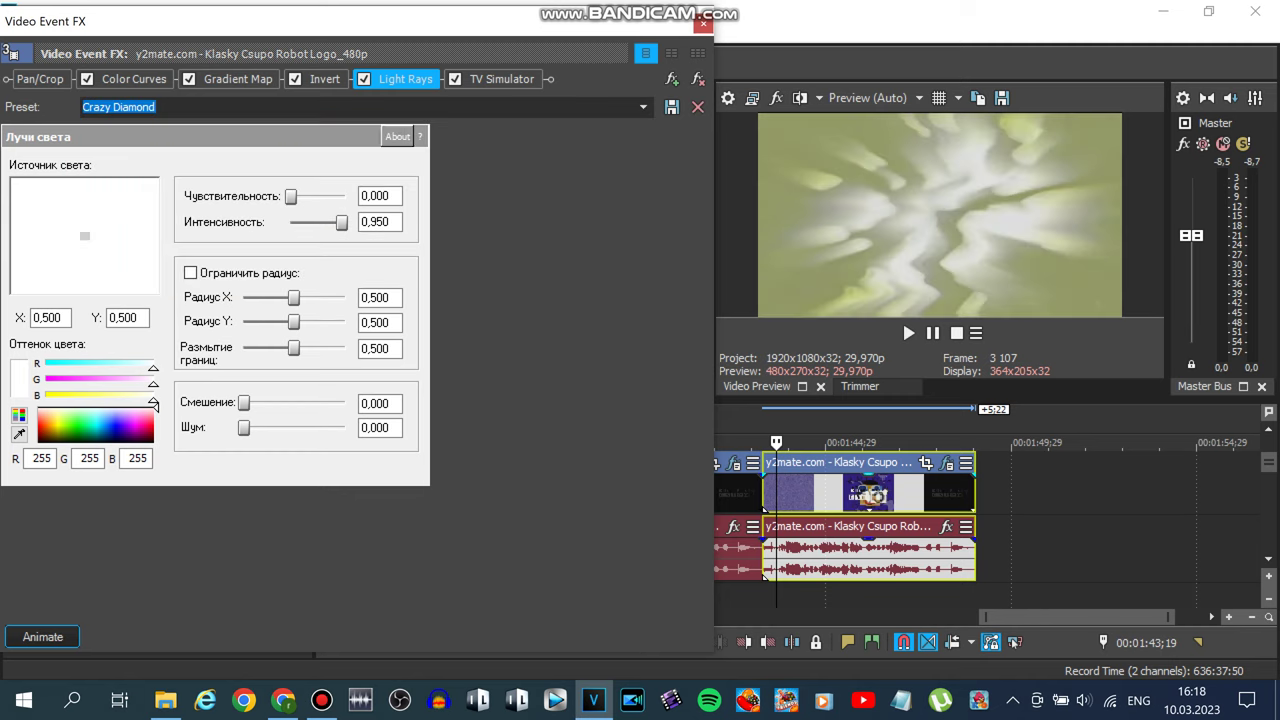
# Reorder the effect chain to Invert, Gradient Map, TV Simulator, Light Rays, Color Curves, and set Gradient Map to the Crazy Diamond preset.
pyautogui.click(324, 79)
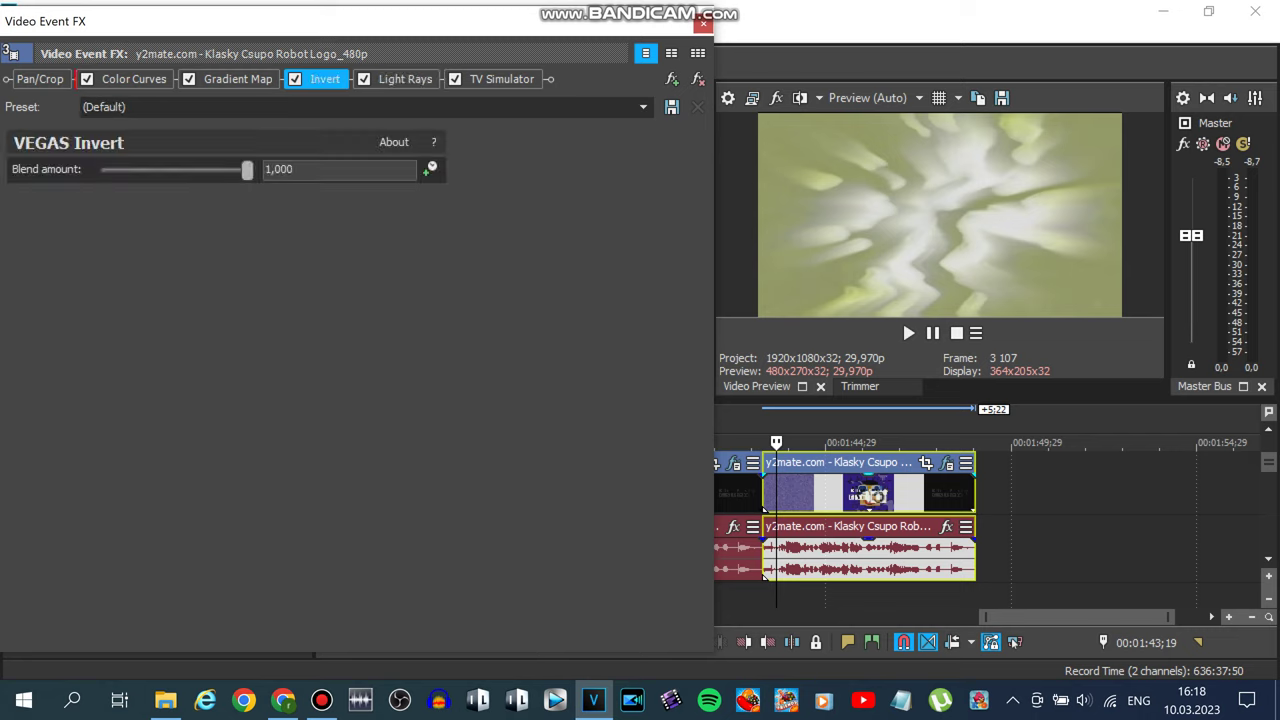
pyautogui.moveTo(325, 79); pyautogui.dragTo(160, 79)
pyautogui.click(642, 107)
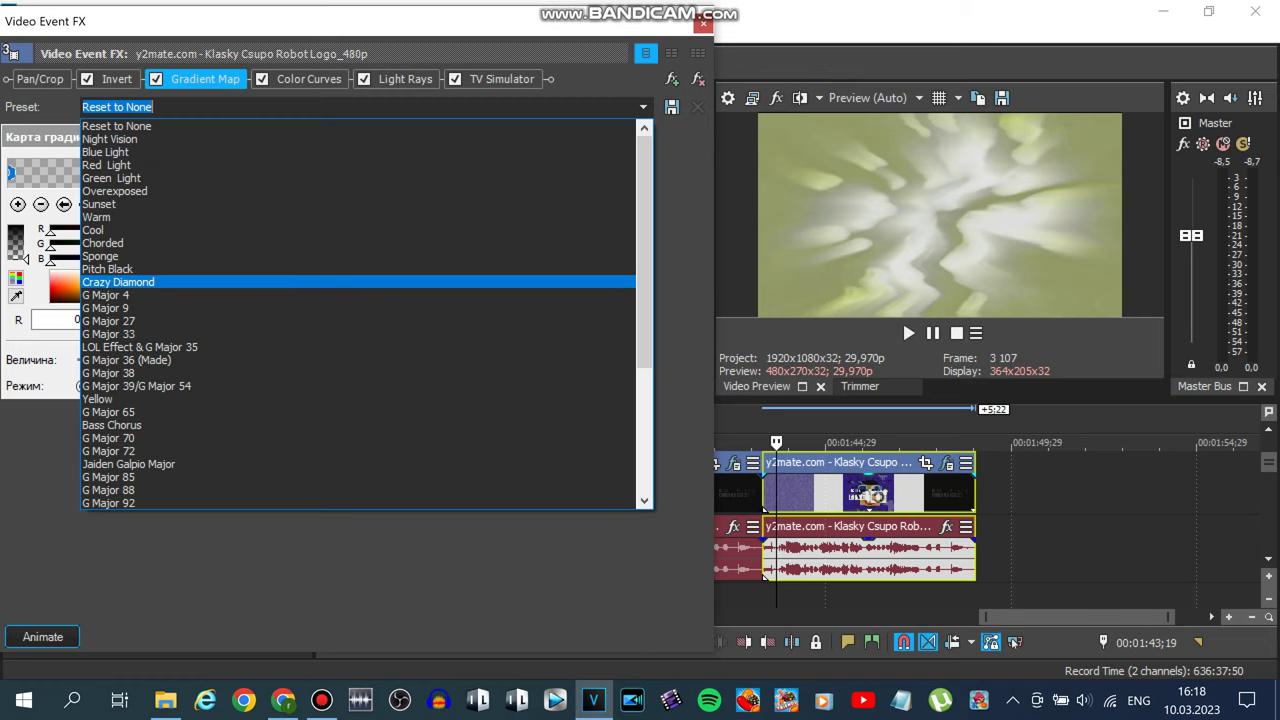
pyautogui.click(118, 282)
pyautogui.moveTo(309, 79); pyautogui.dragTo(400, 79)
pyautogui.moveTo(502, 79); pyautogui.dragTo(303, 79)
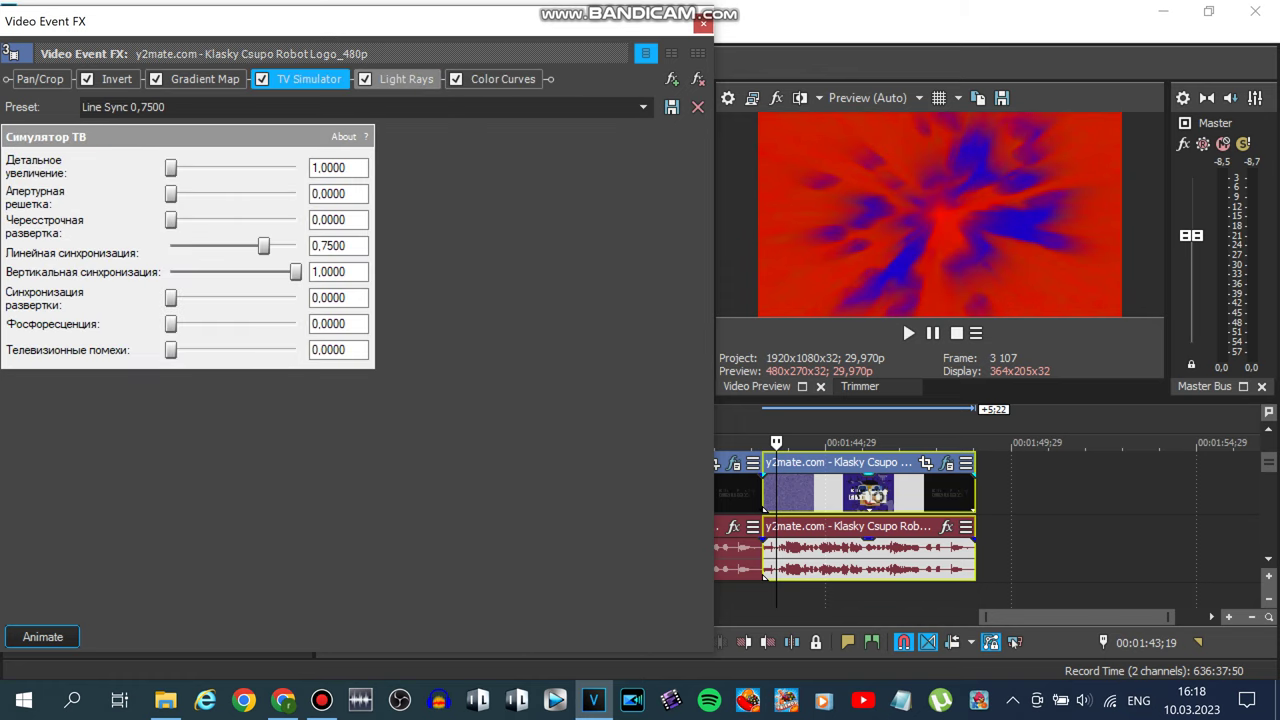
# Apply the Increase Contrast preset to the Color Curves effect and close the video effects window.
pyautogui.click(400, 79)
pyautogui.click(503, 79)
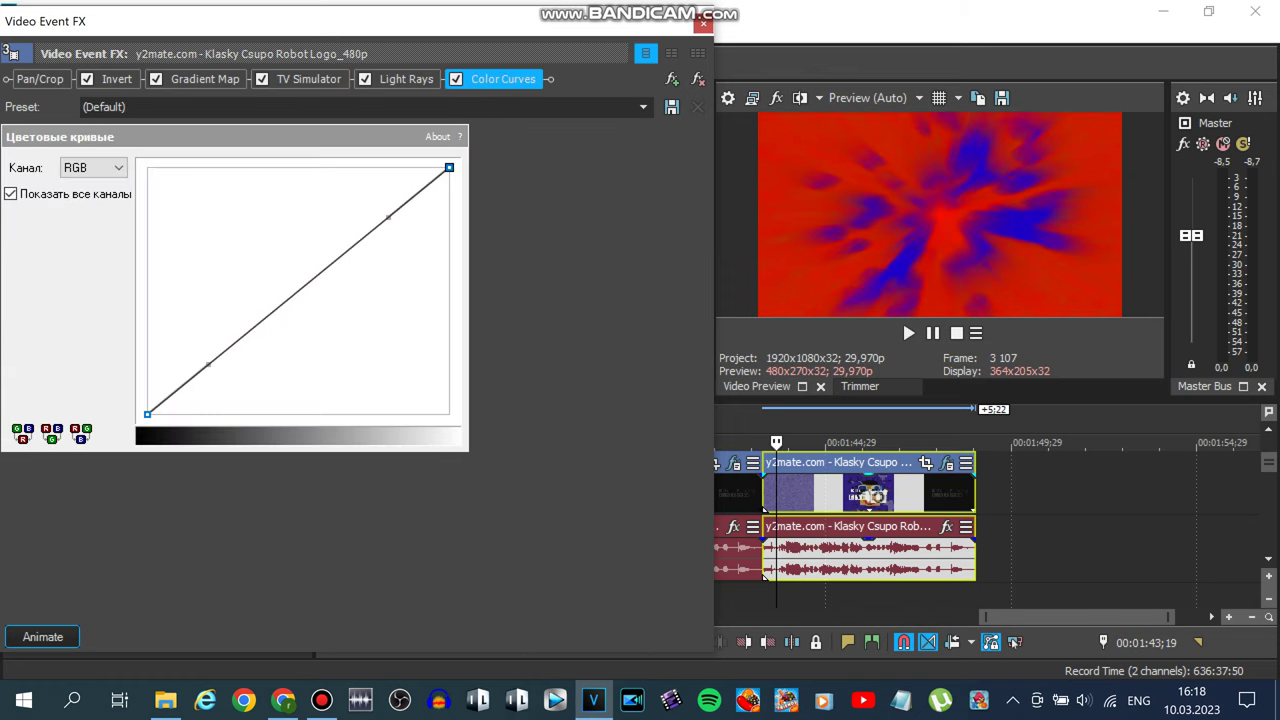
pyautogui.click(643, 107)
pyautogui.press('Return')
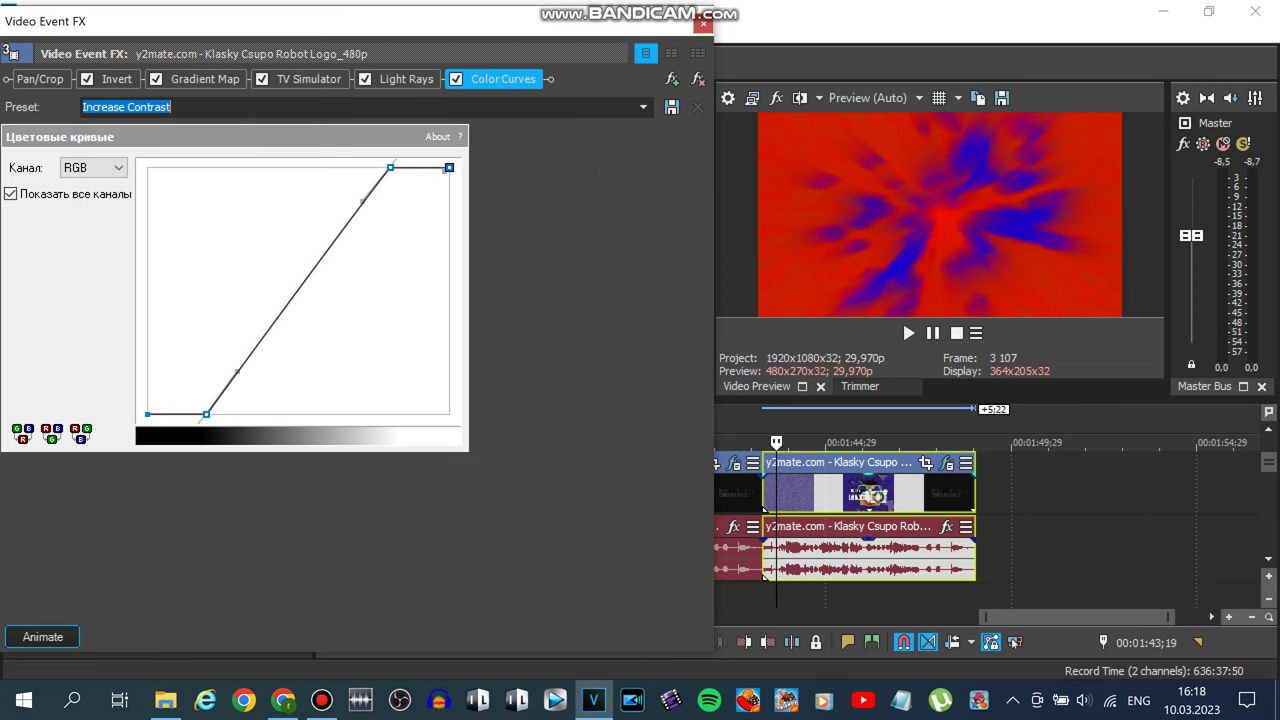
pyautogui.click(704, 23)
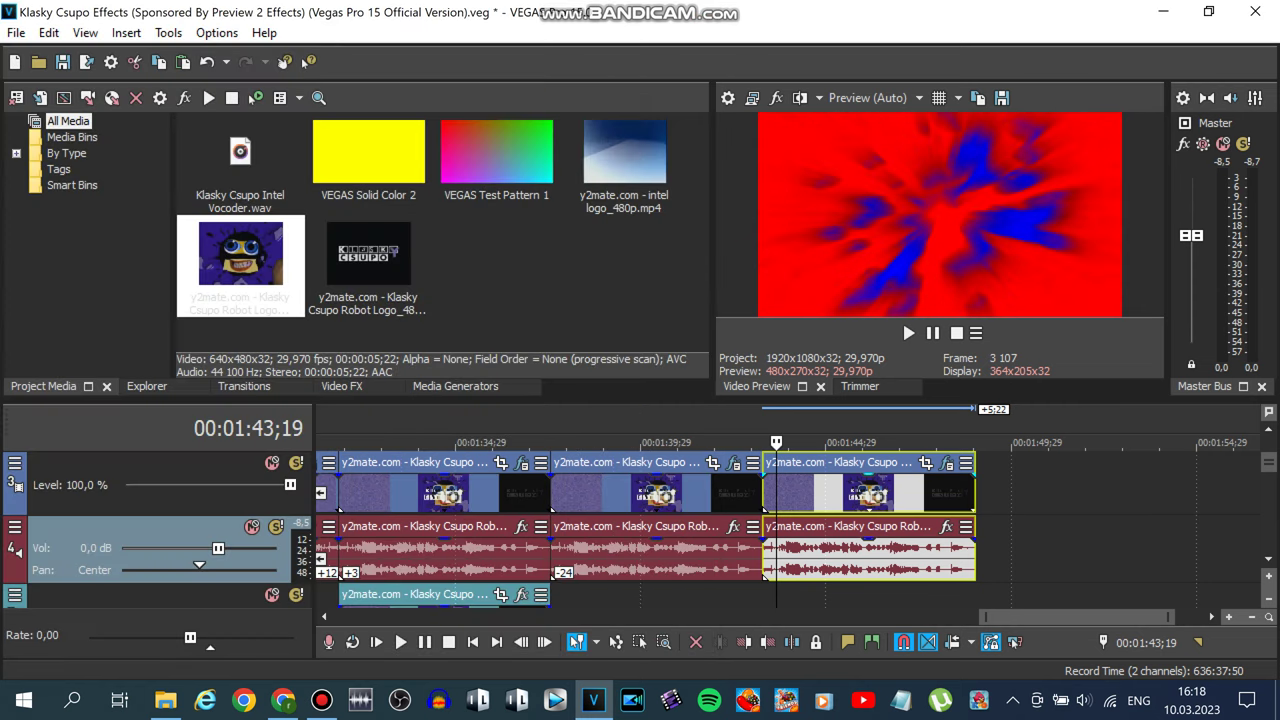
# Add the Chorus effect with the Crazy Diamond preset to the last logo clip's audio.
pyautogui.press('space')
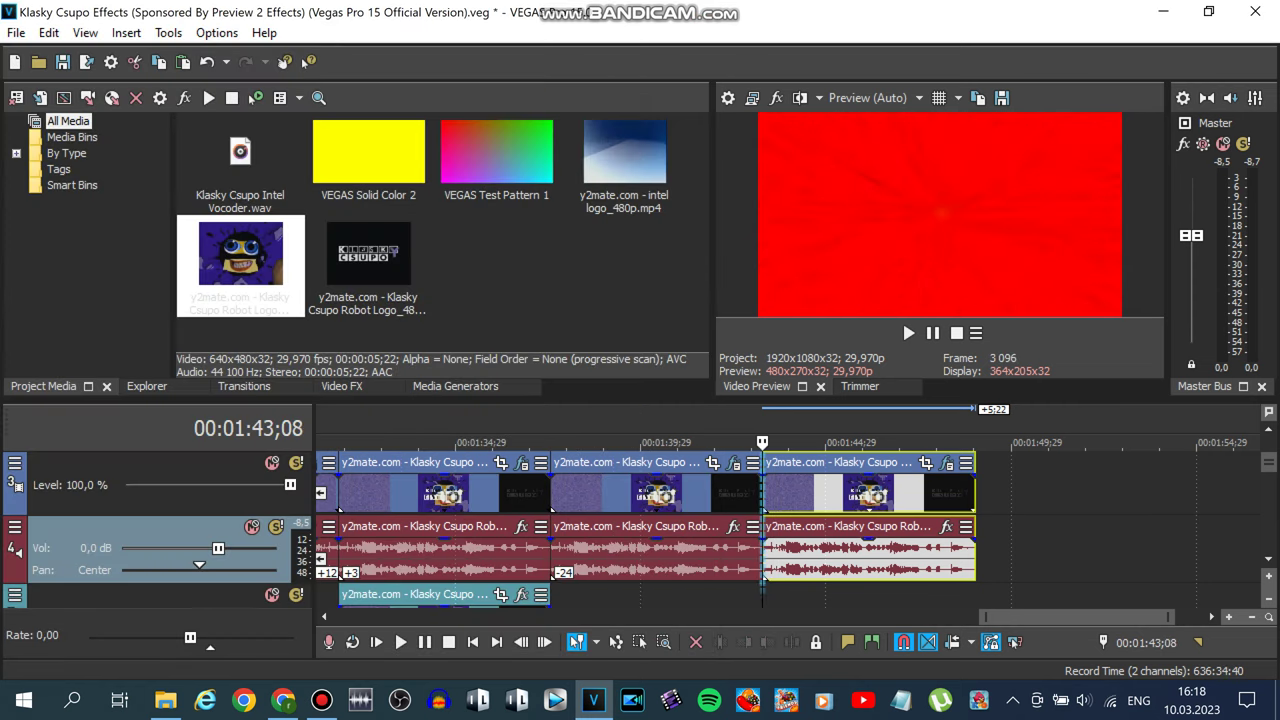
pyautogui.click(946, 527)
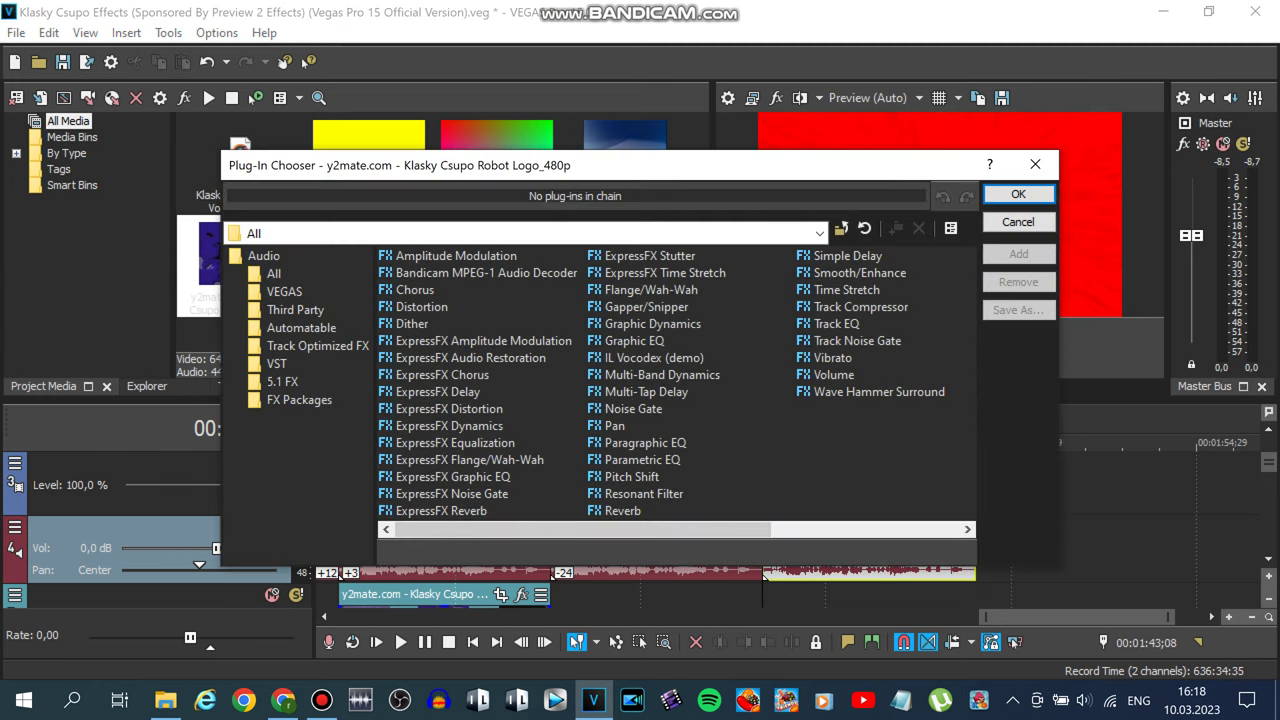
pyautogui.click(414, 290)
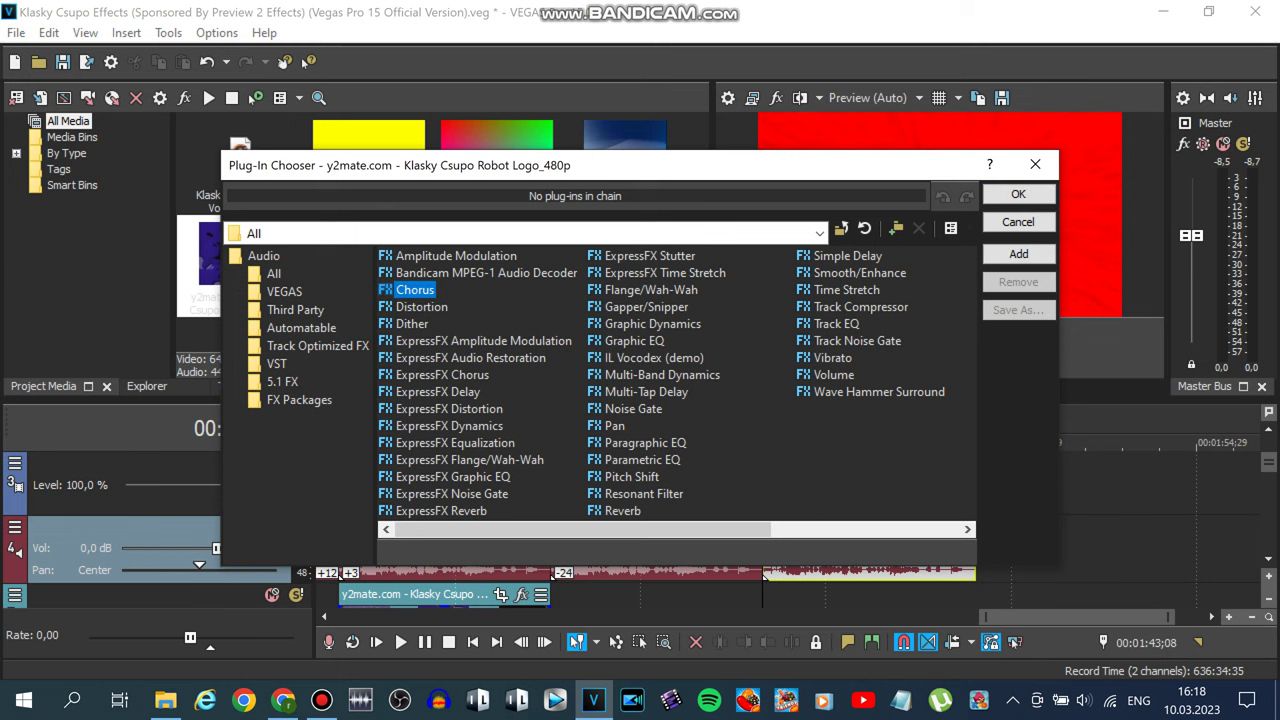
pyautogui.click(1018, 253)
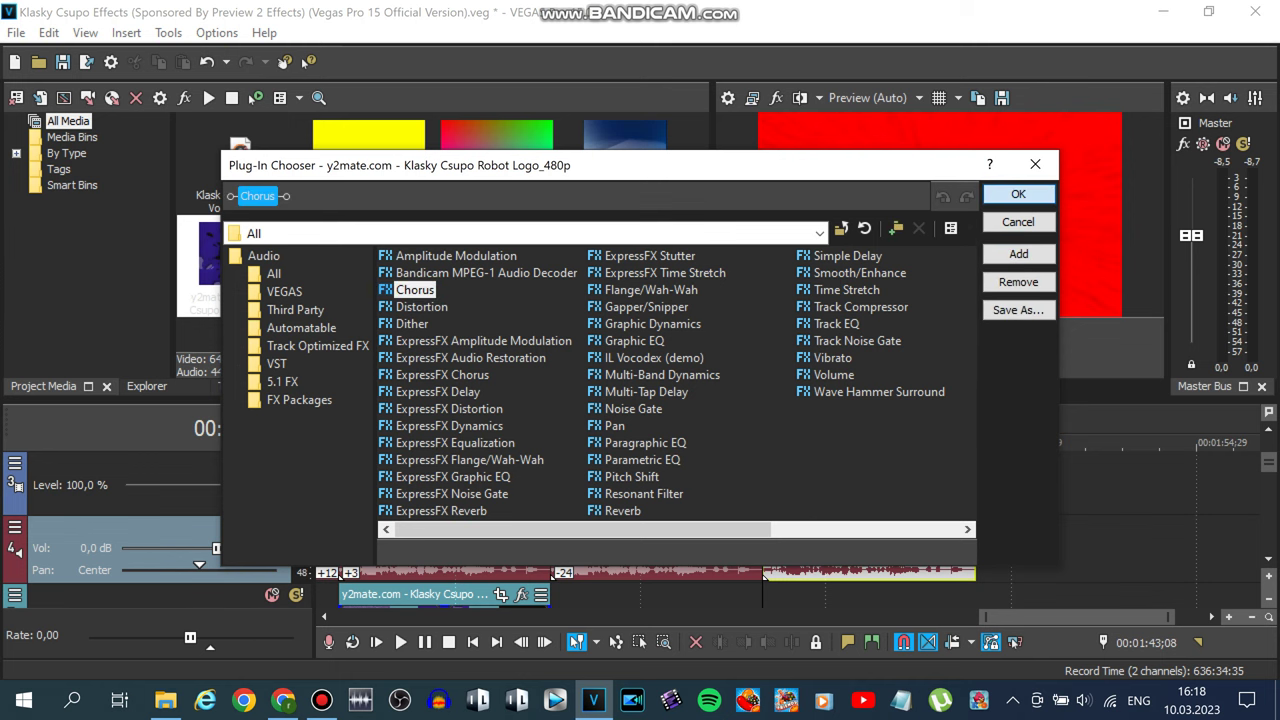
pyautogui.click(1018, 193)
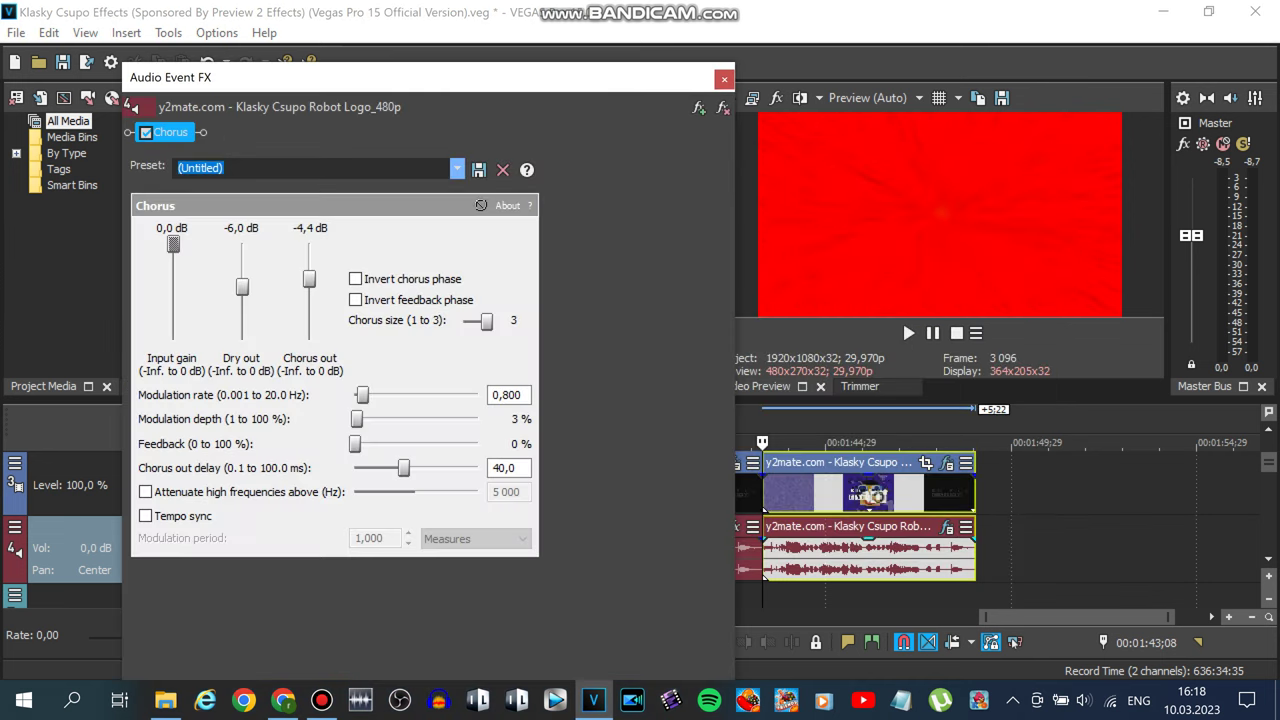
pyautogui.click(457, 168)
pyautogui.click(211, 499)
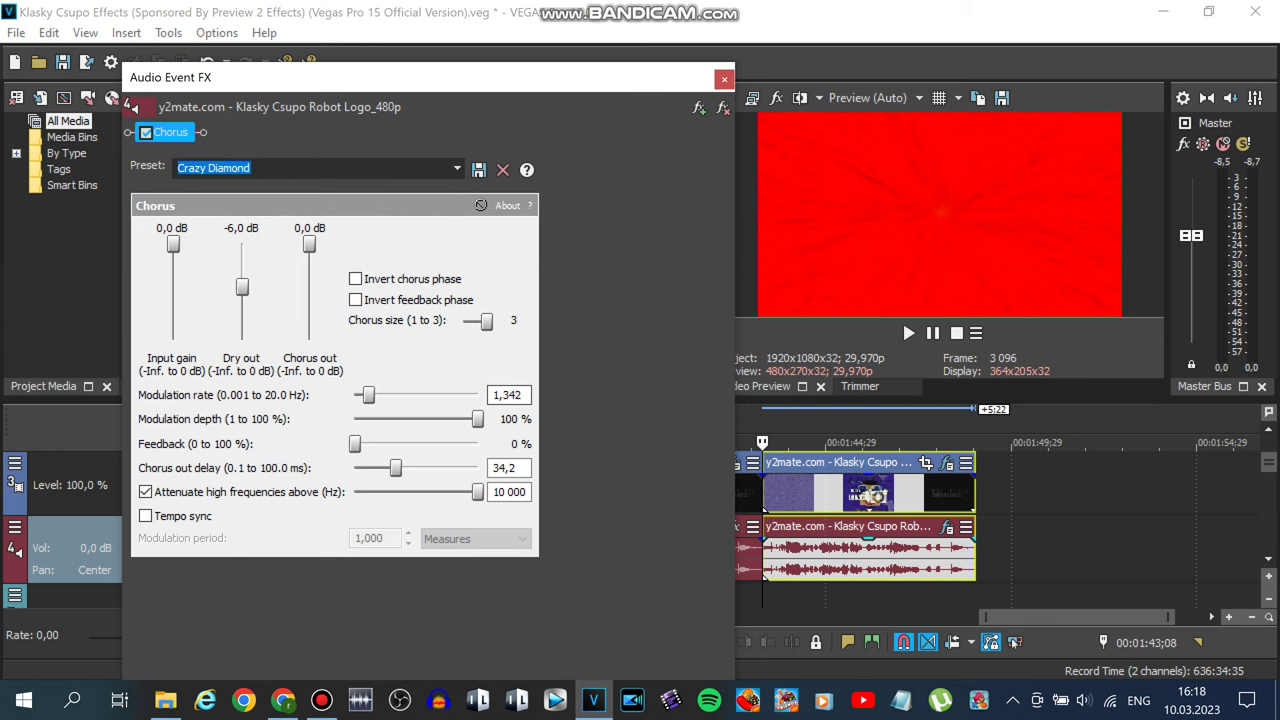
# Play back the last logo clip from 00:01:43;08, pause just past its end, and return the playhead to the project start.
pyautogui.click(908, 333)
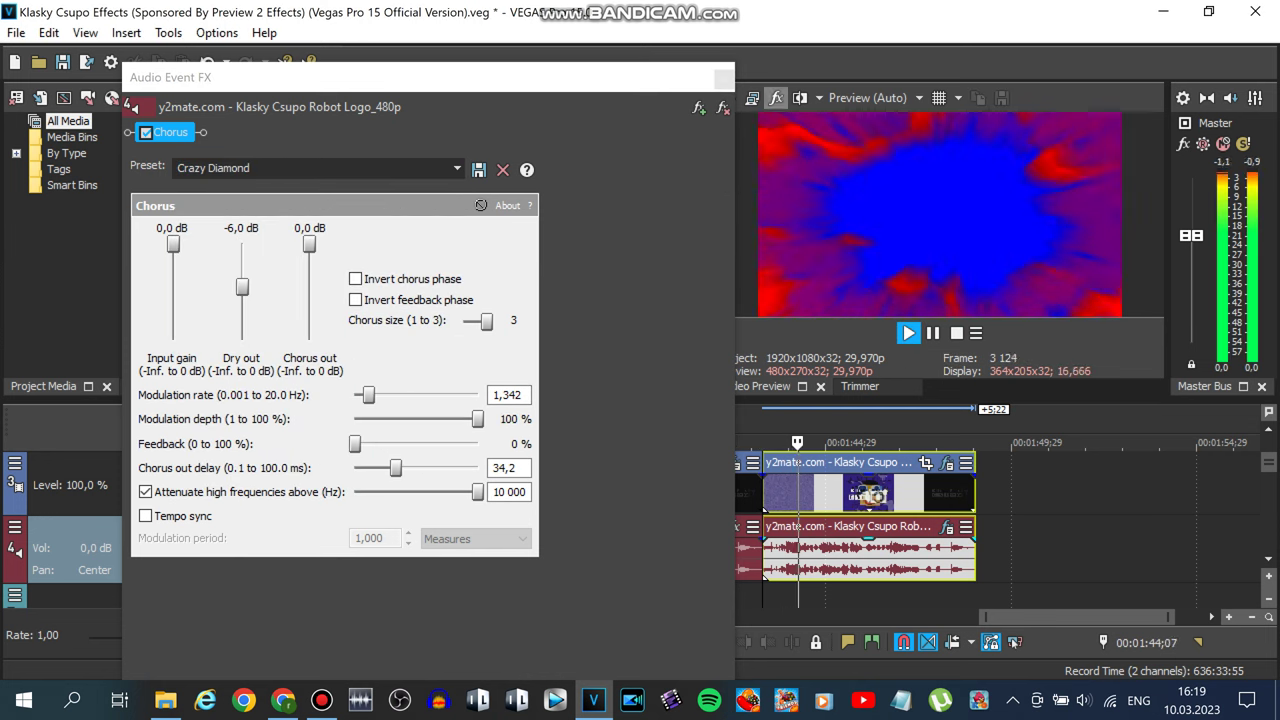
pyautogui.click(724, 79)
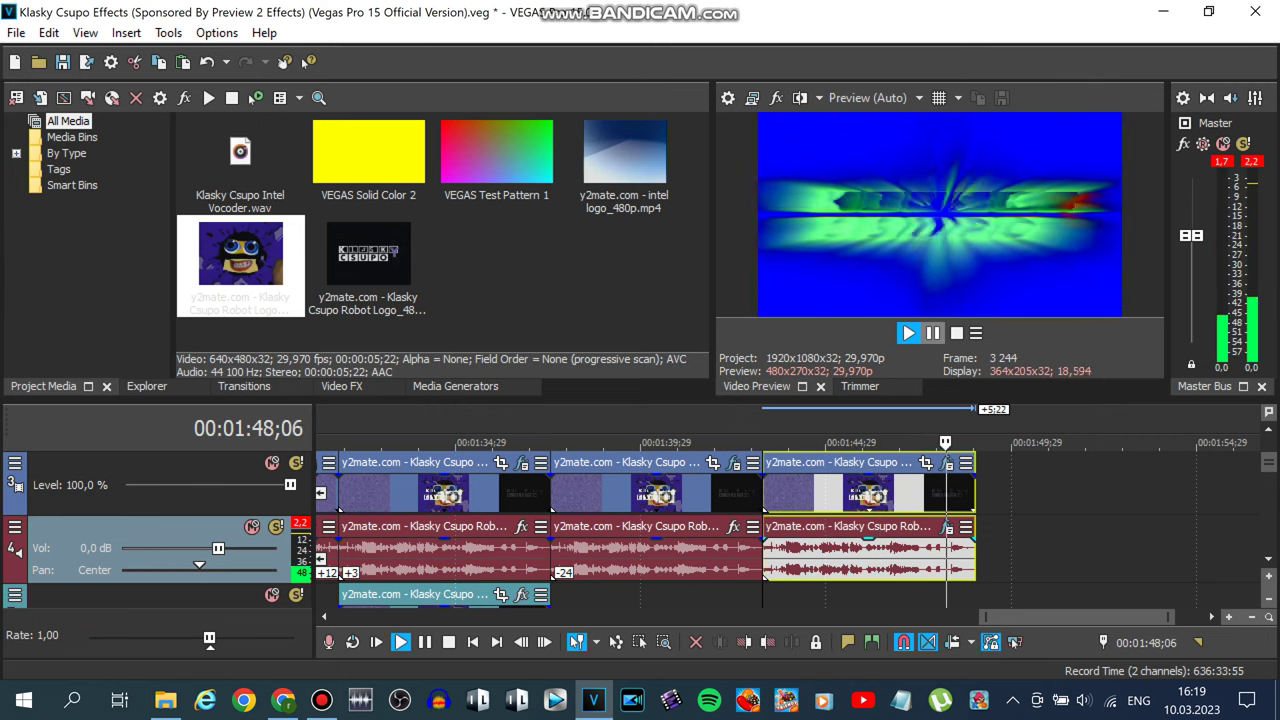
pyautogui.click(933, 333)
pyautogui.scroll(-2, 1000, 555)
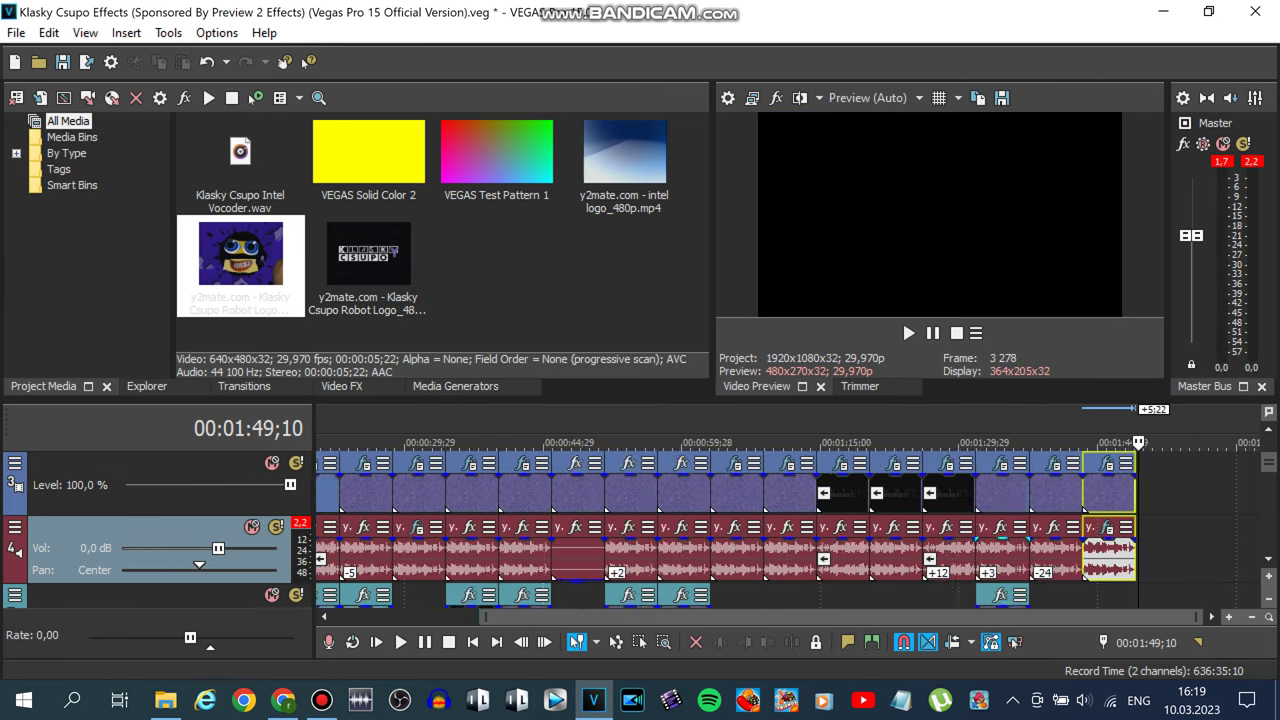
pyautogui.scroll(-2, 730, 520)
pyautogui.click(473, 642)
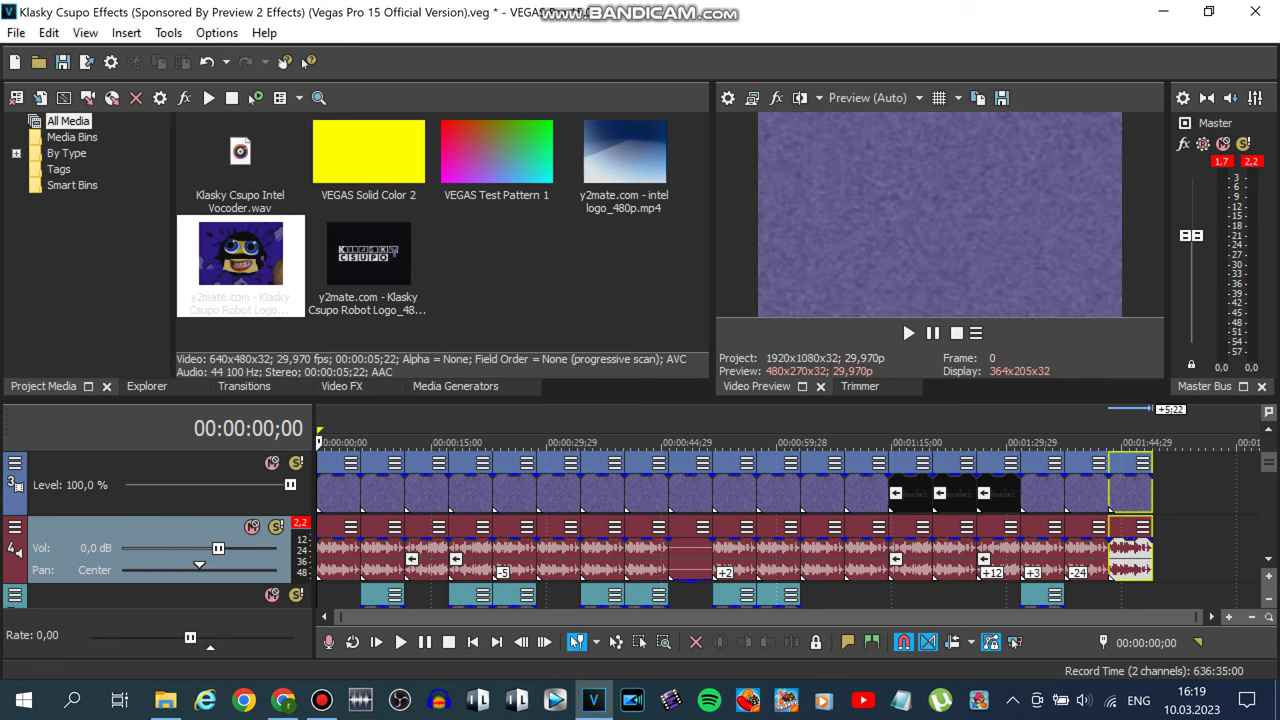
pyautogui.click(16, 32)
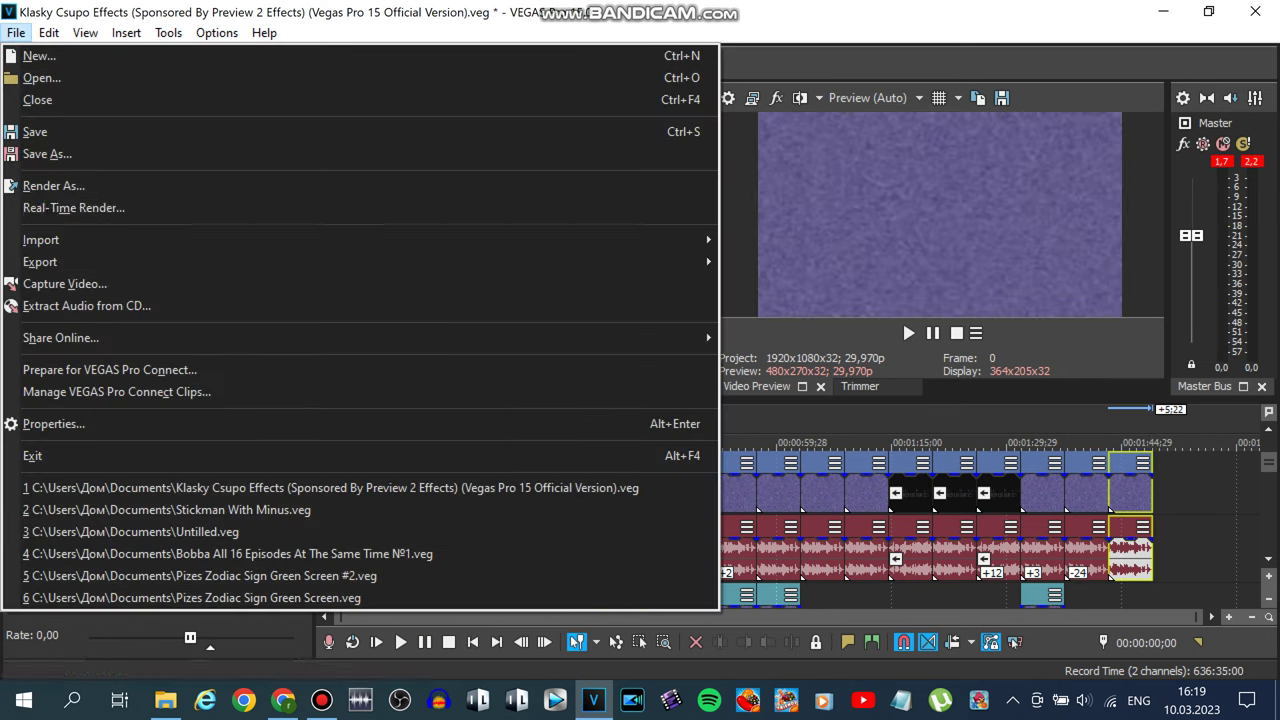
pyautogui.click(54, 186)
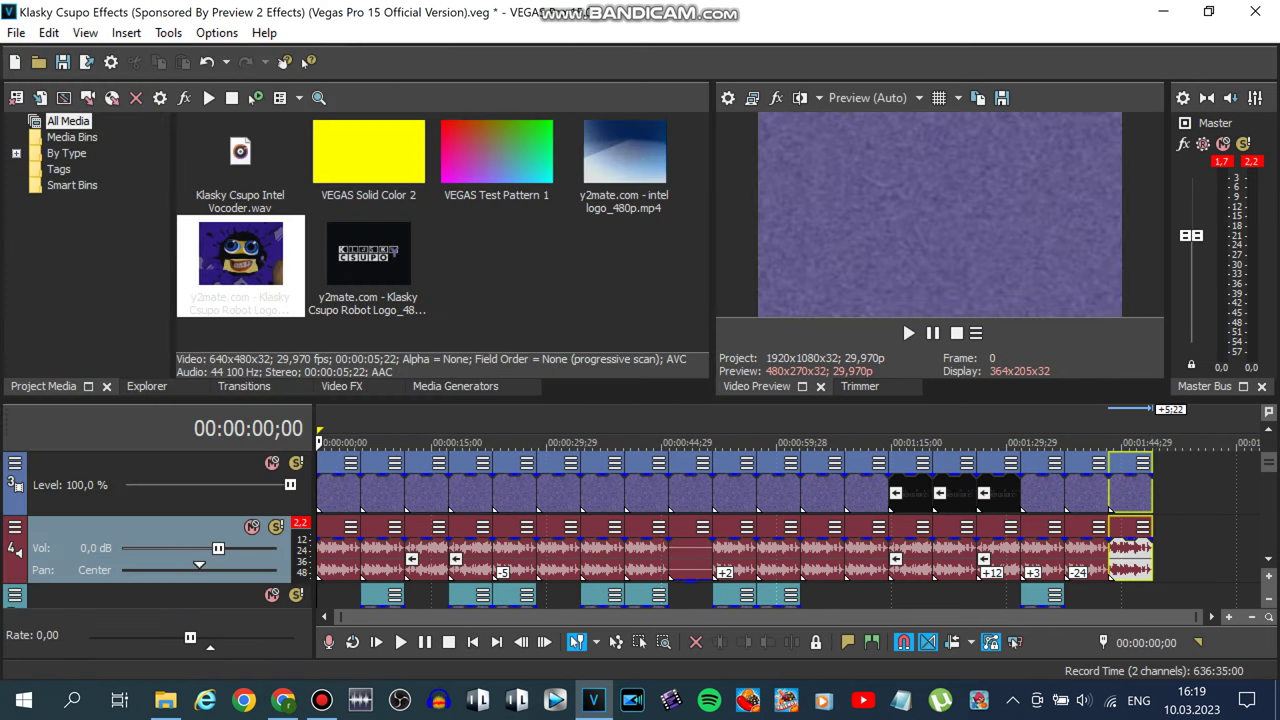
pyautogui.write('K')
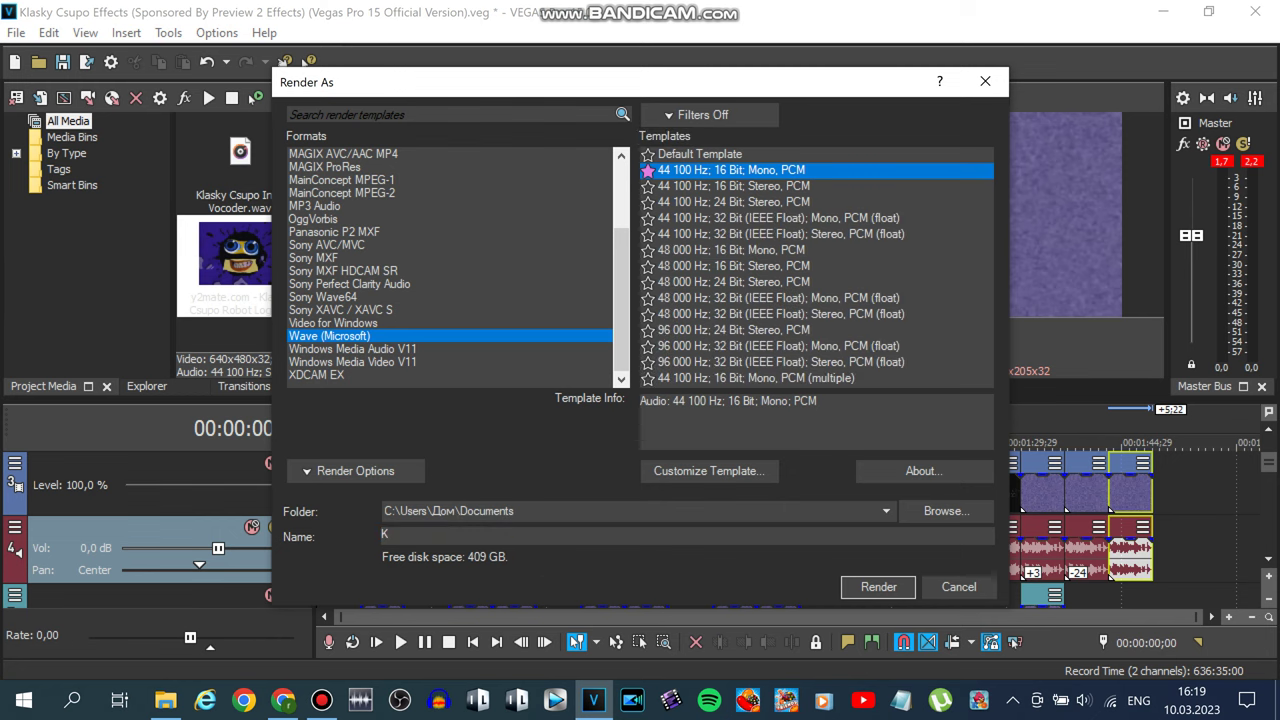
pyautogui.click(959, 587)
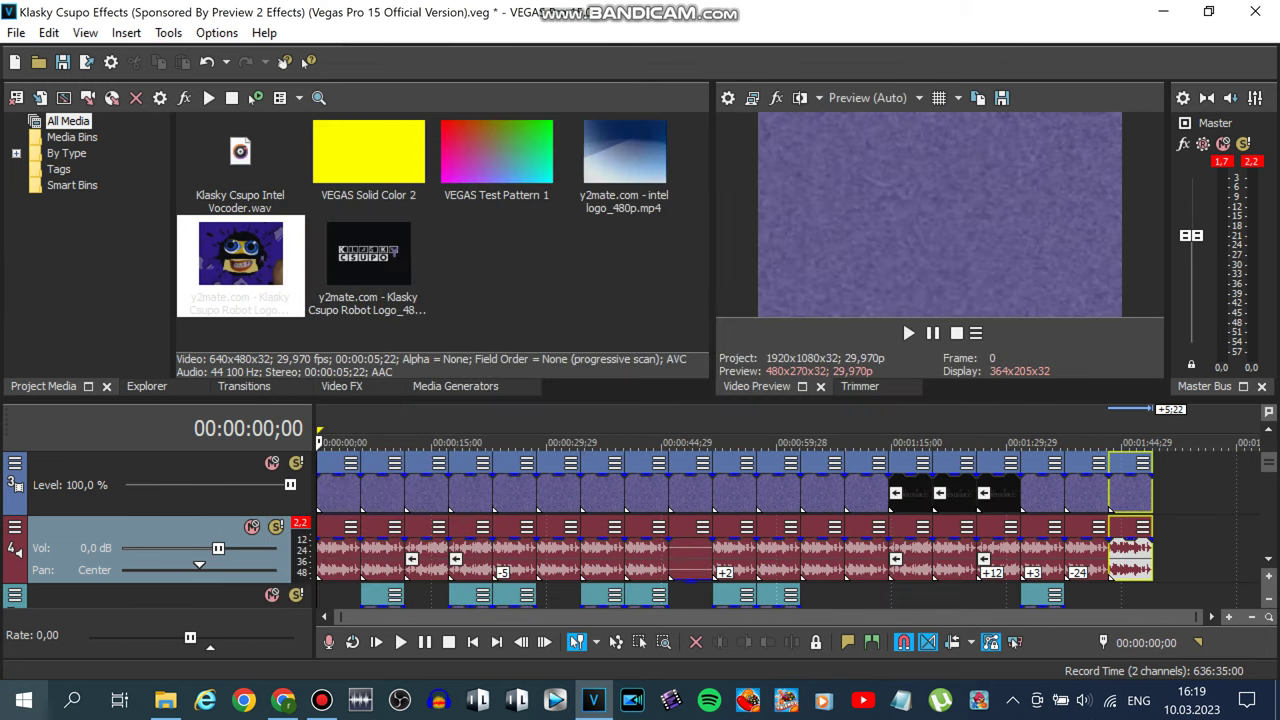
# Render the project to the Documents folder in MAGIX AVC/AAC MP4 format with the Internet HD 1080p 59.94 fps (Intel QSV) template.
pyautogui.click(16, 32)
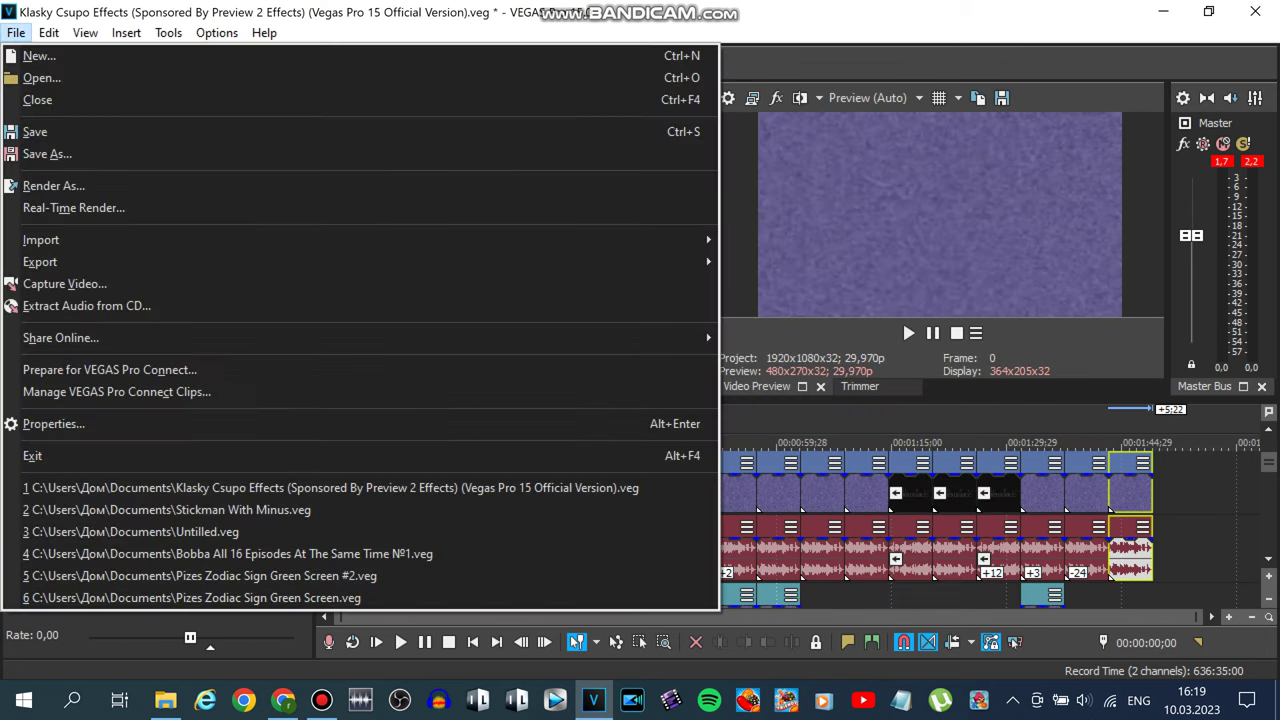
pyautogui.click(54, 186)
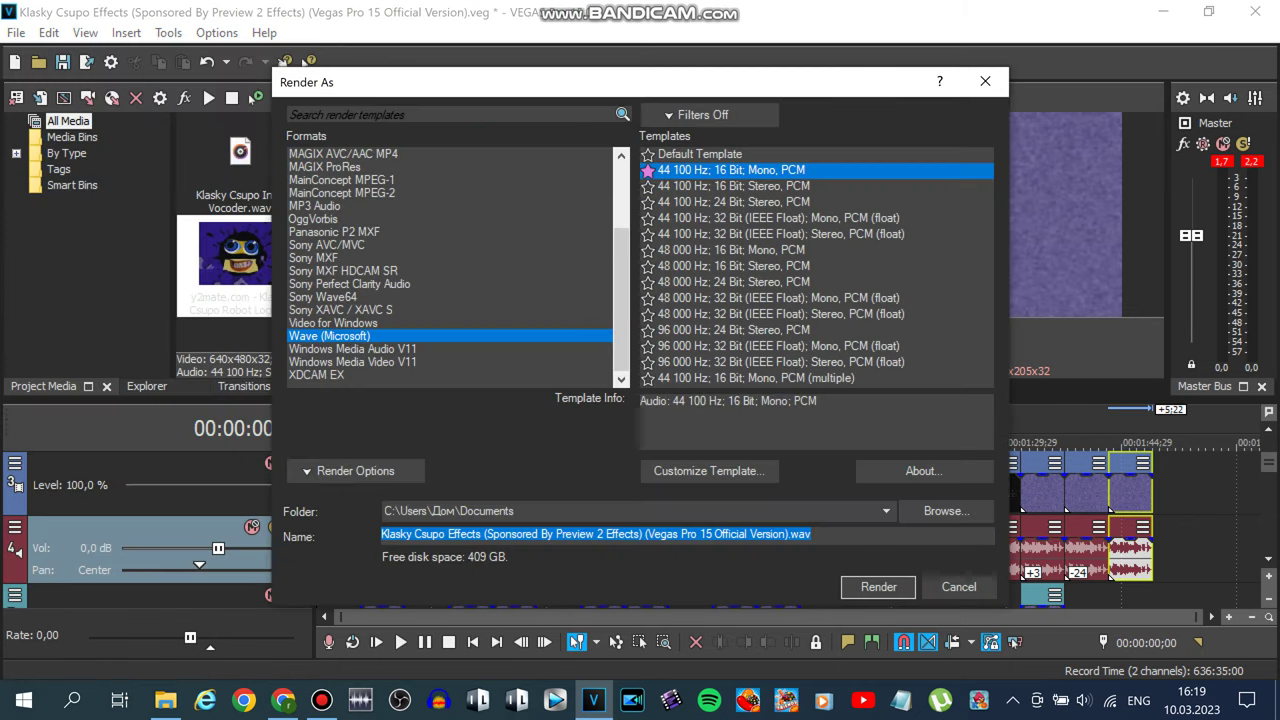
pyautogui.click(812, 535)
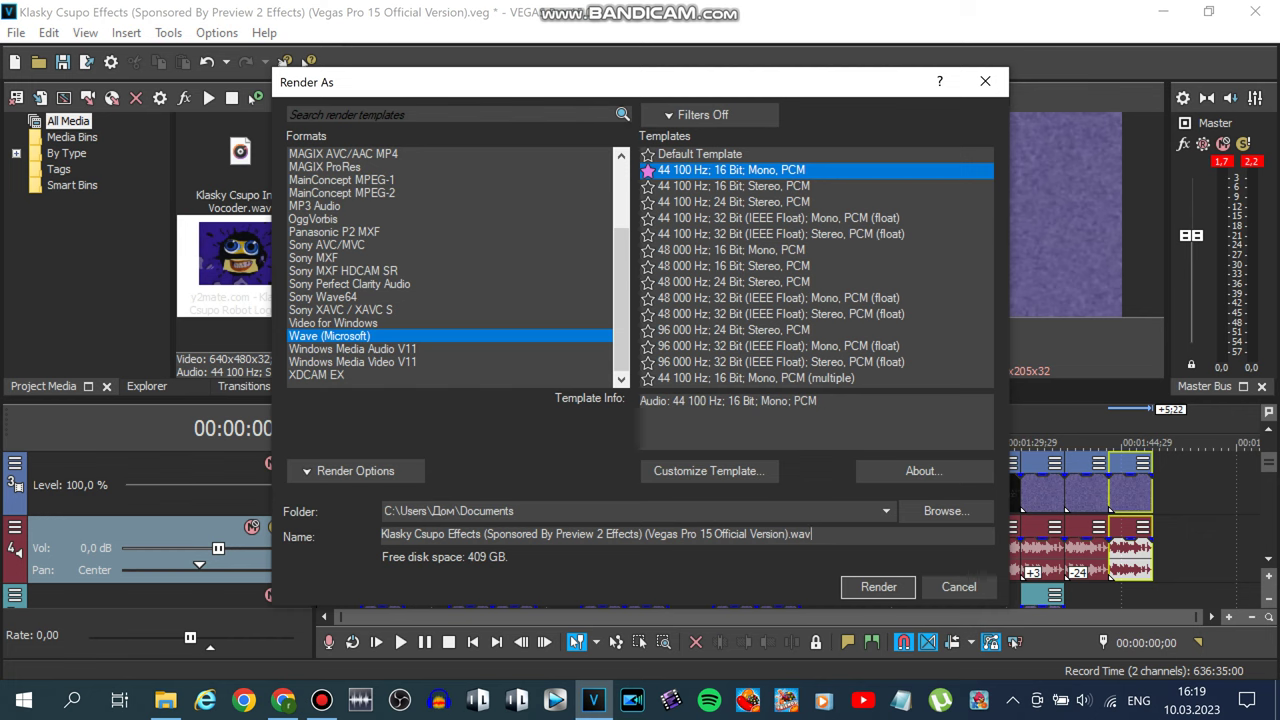
pyautogui.scroll(2, 450, 267)
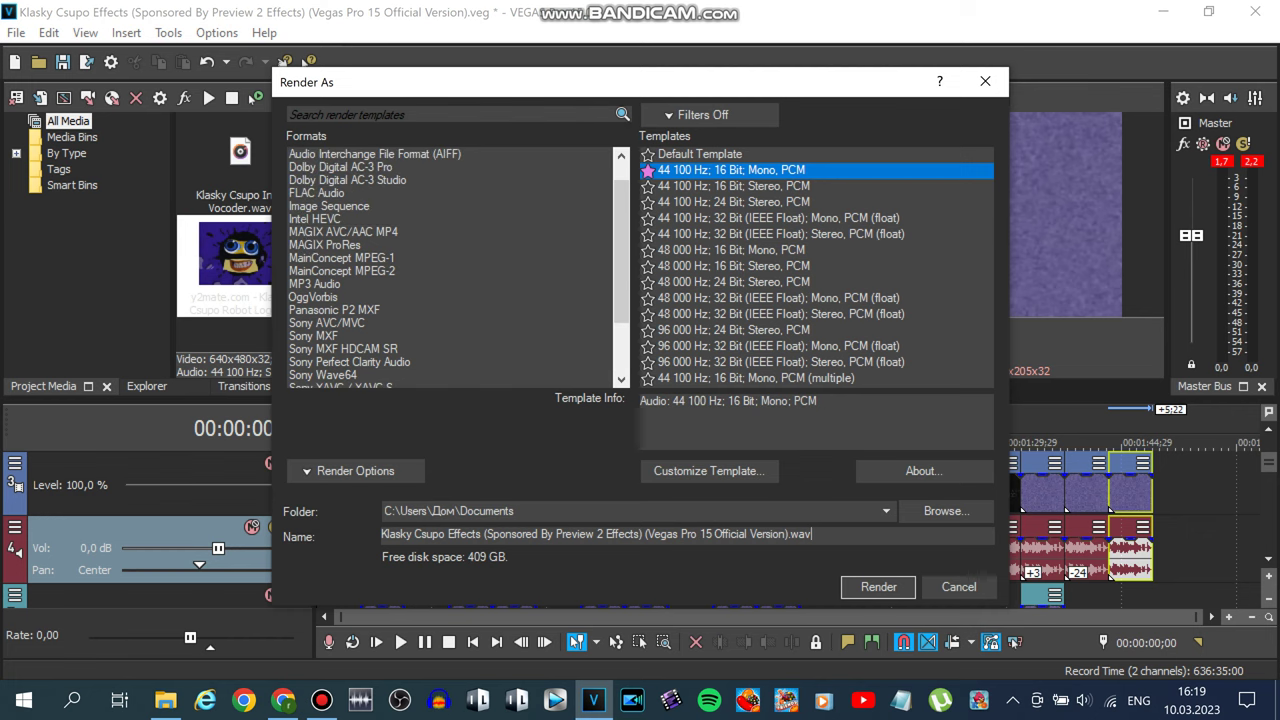
pyautogui.click(344, 232)
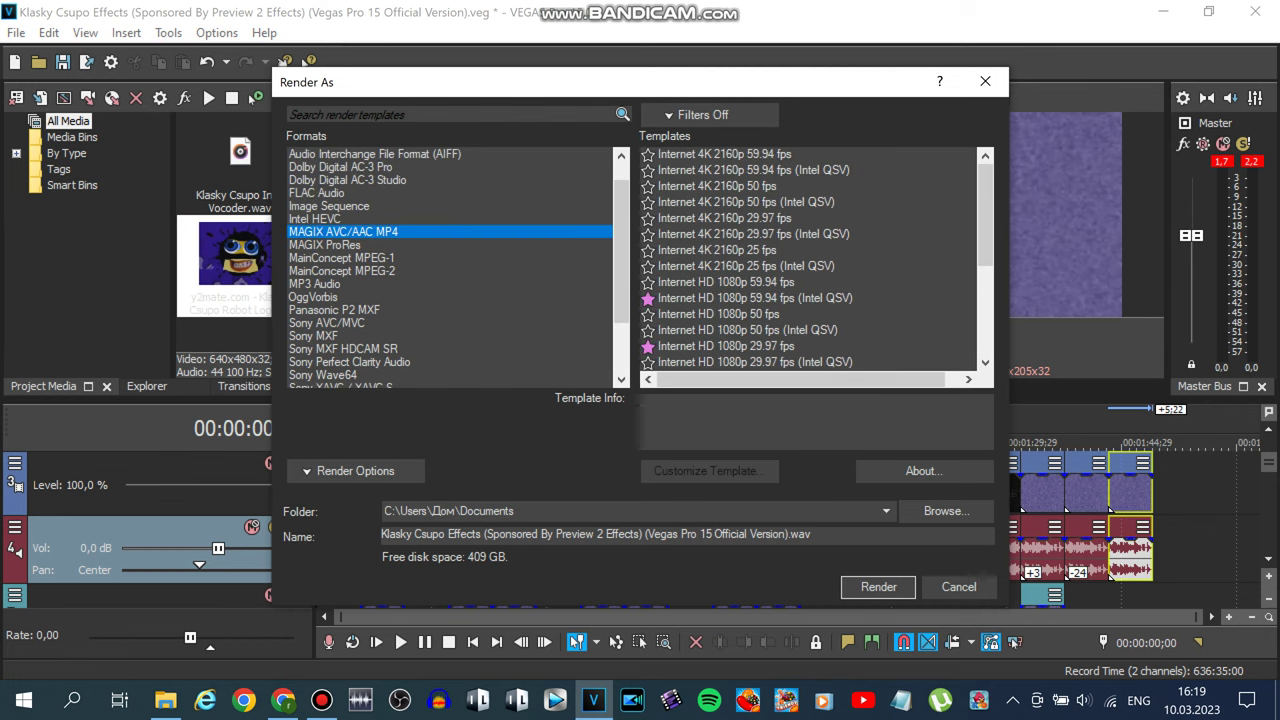
pyautogui.click(726, 346)
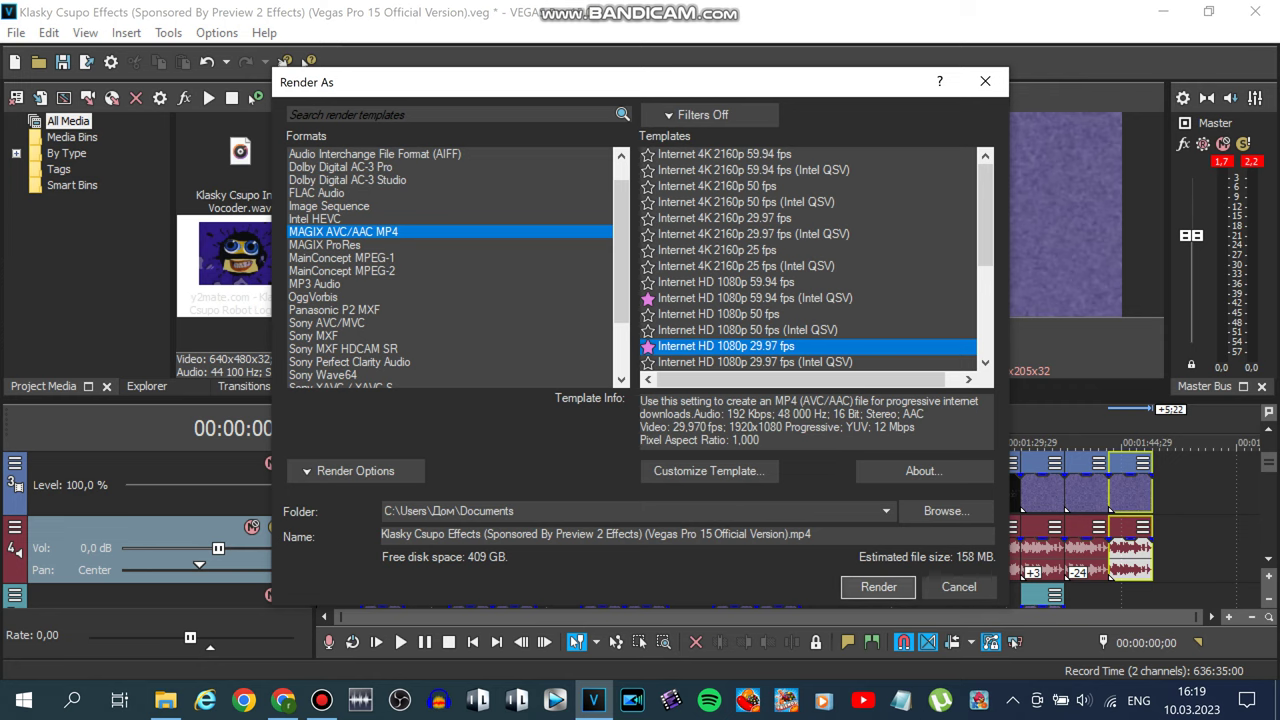
pyautogui.click(755, 298)
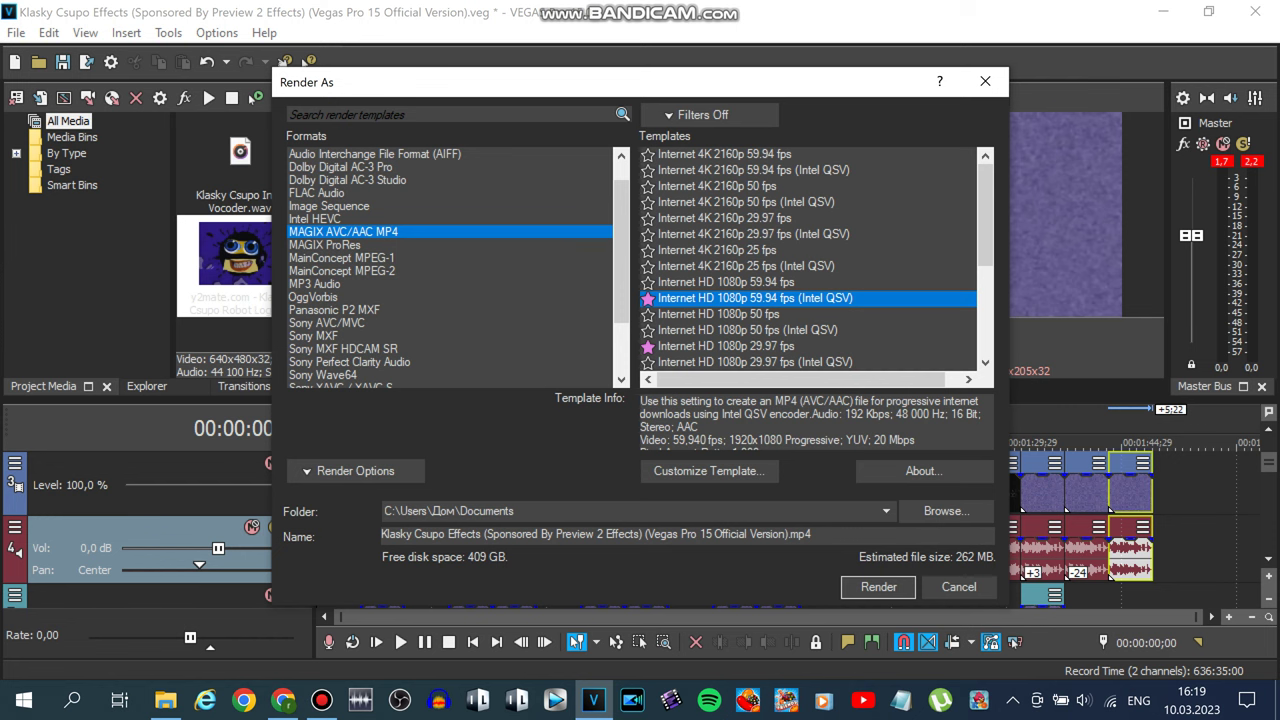
pyautogui.click(878, 587)
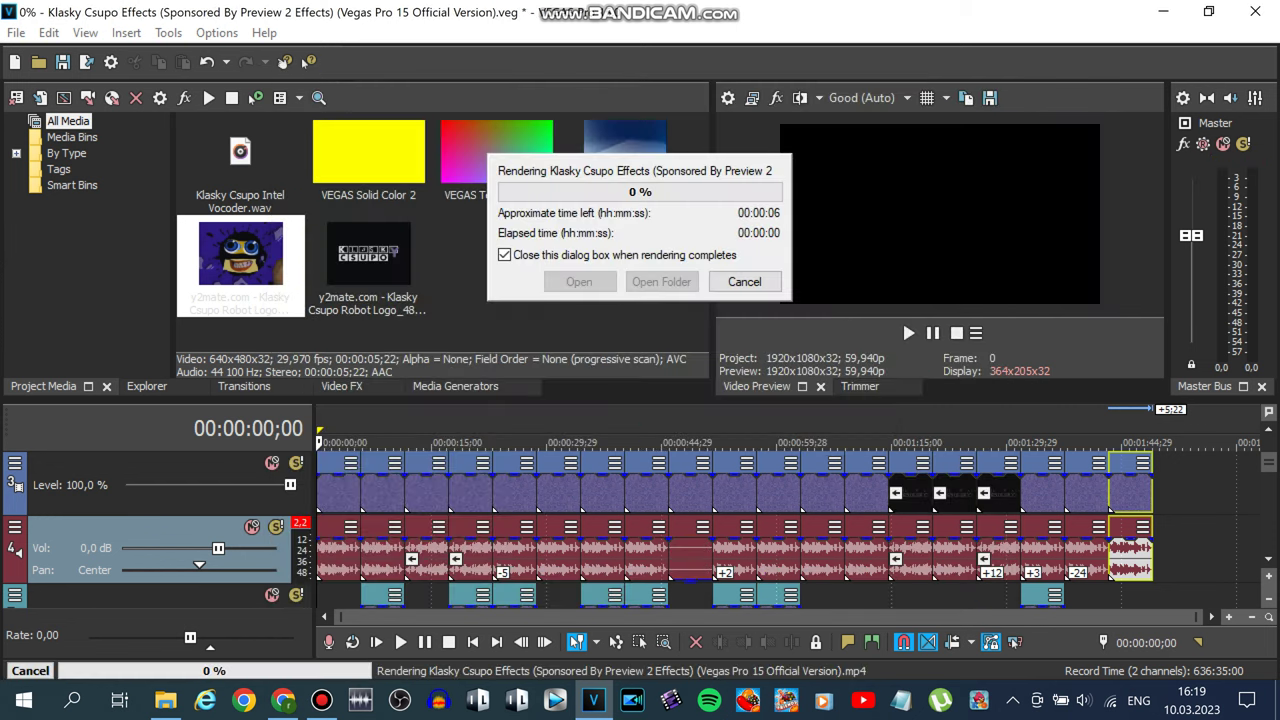